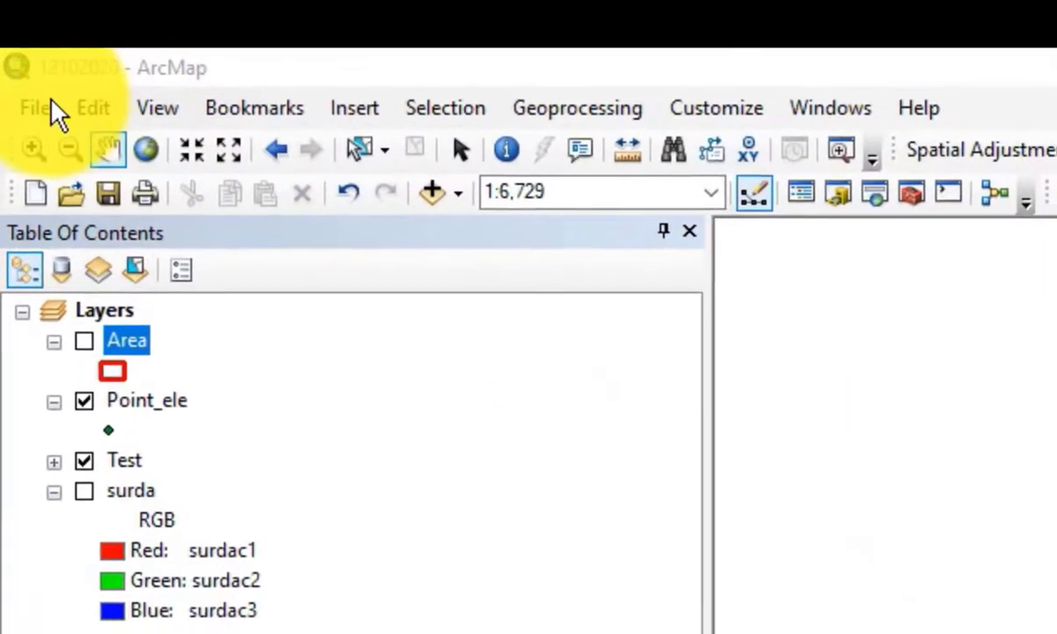
Step: Open the geoprocessing environment settings and set the current workspace to the Data folder inside hydrology
left_click(585, 108)
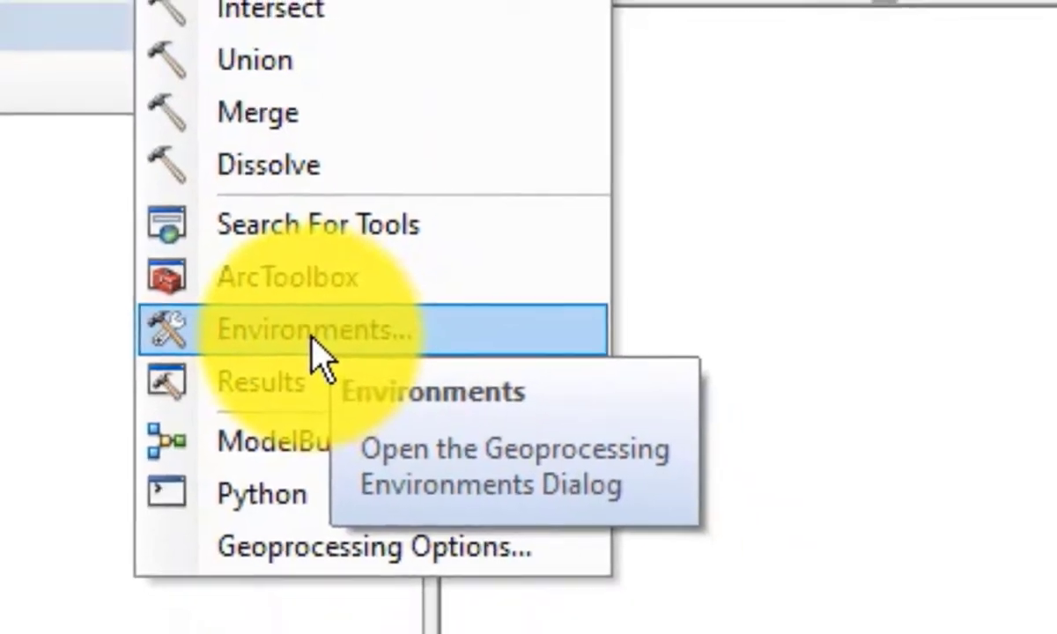
left_click(377, 369)
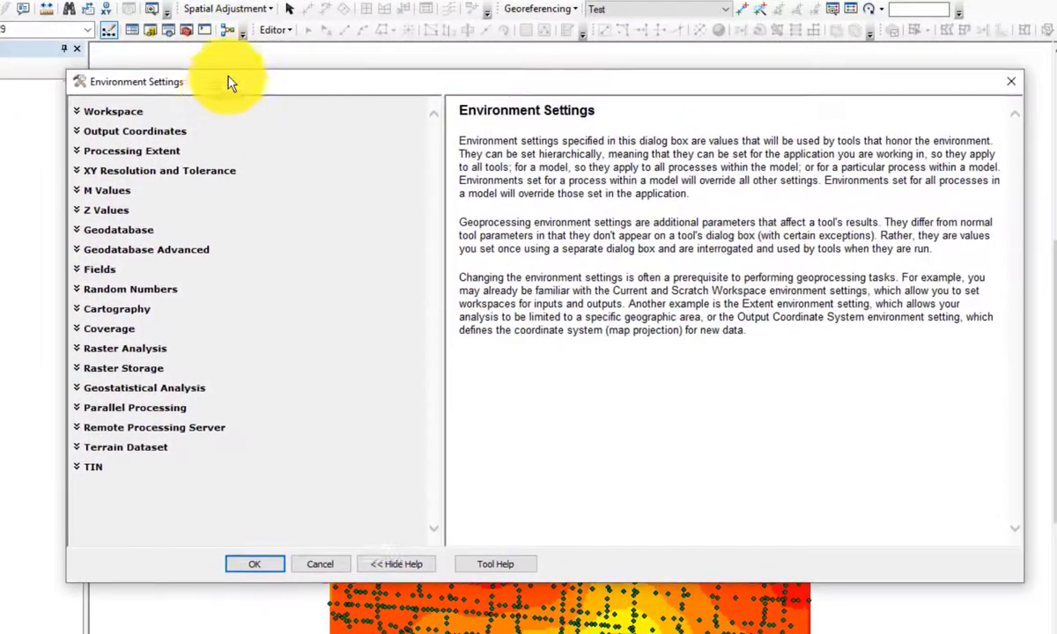
left_click_drag(228, 77, 244, 78)
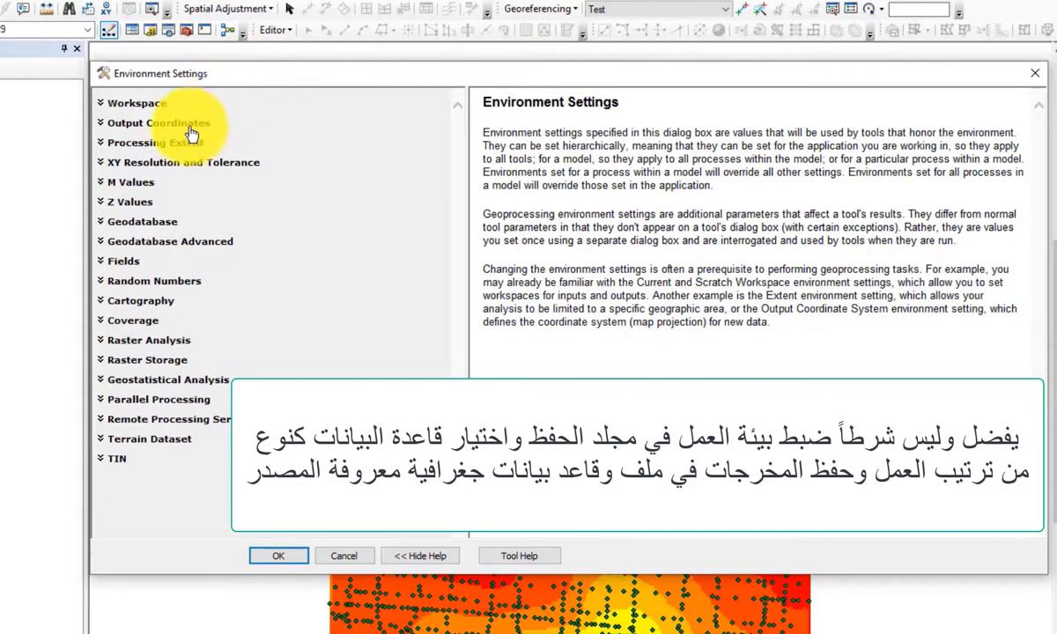
left_click(145, 105)
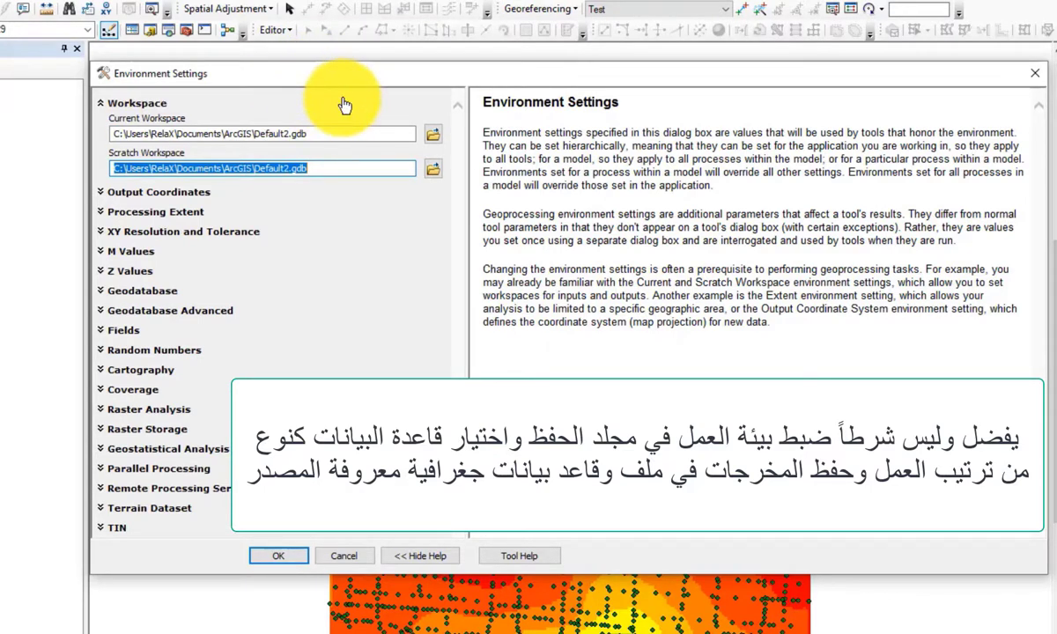
left_click(433, 135)
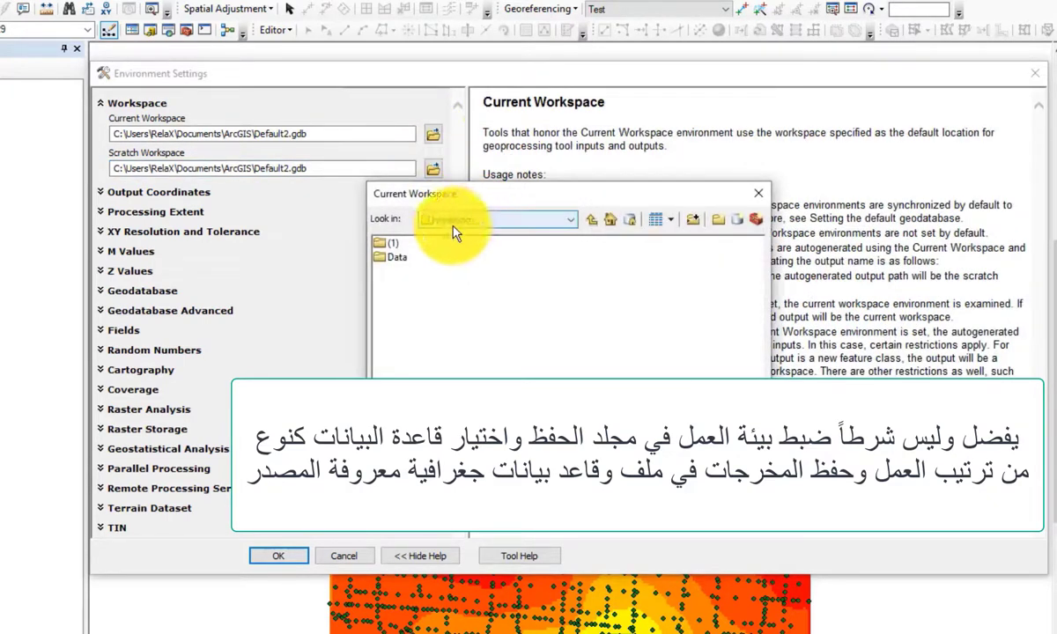
left_click(392, 256)
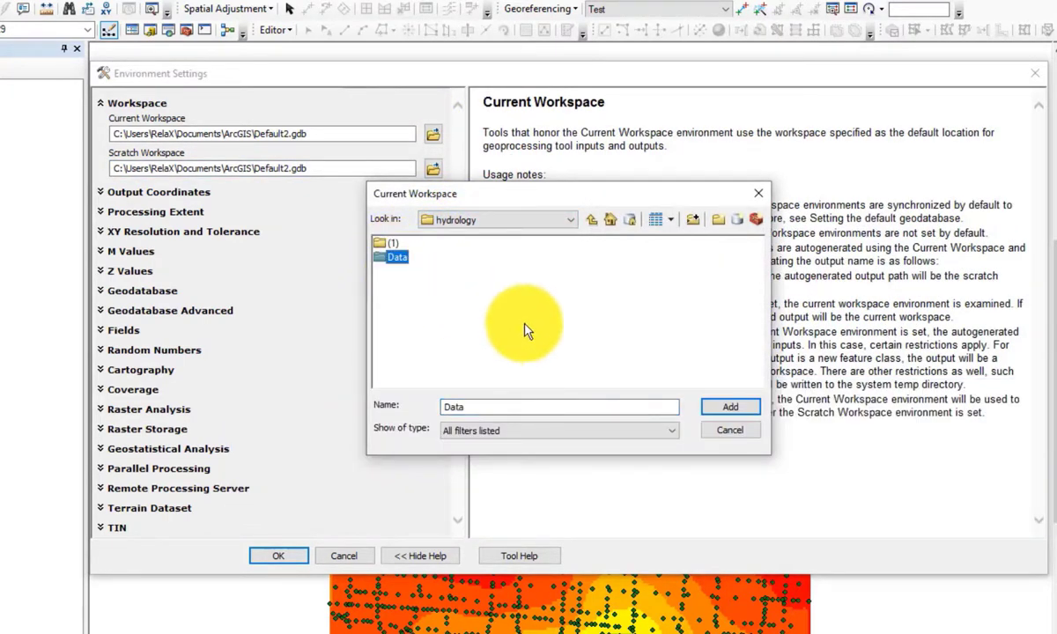
left_click(730, 407)
Step: Set the scratch workspace to New File Geodatabase.gdb inside the Data folder
left_click(435, 174)
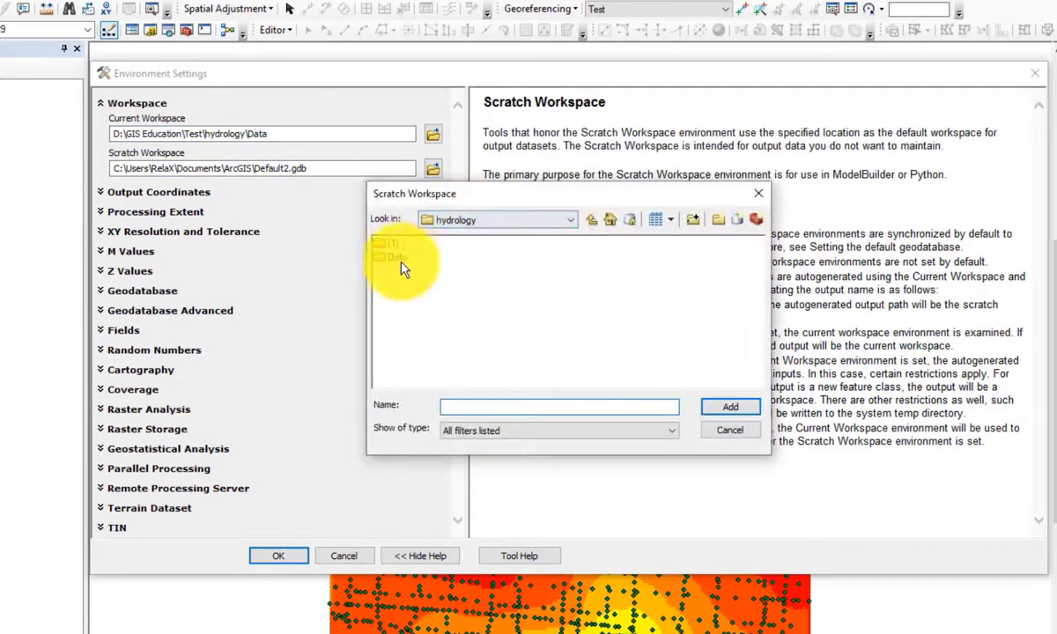
double_click(399, 257)
left_click(400, 246)
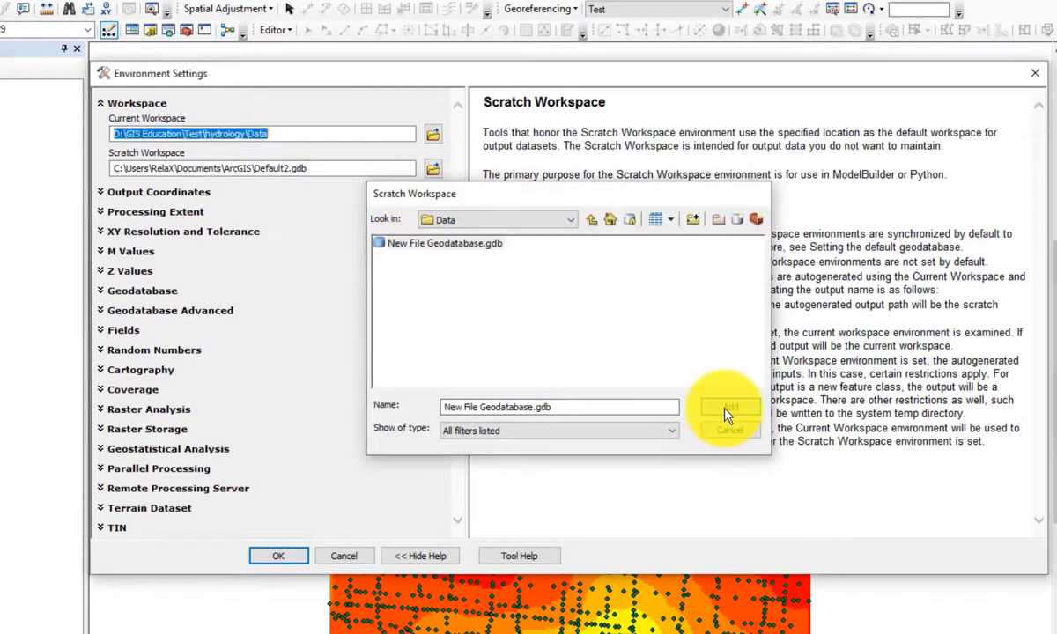
left_click(730, 407)
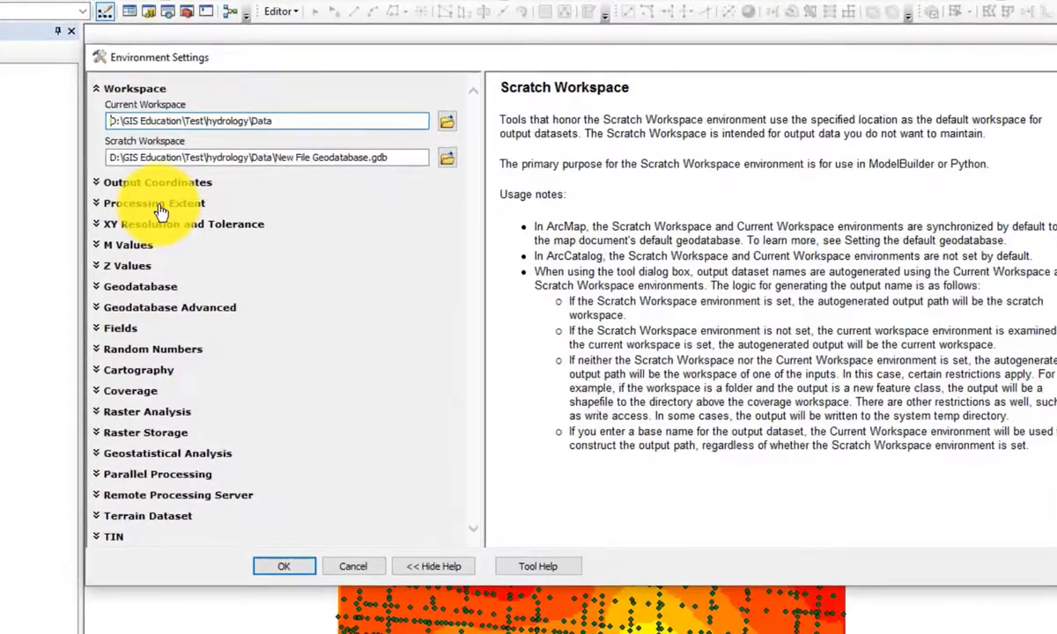
Step: Set the processing extent to Same as layer Area and use Test as the snap raster
left_click(159, 216)
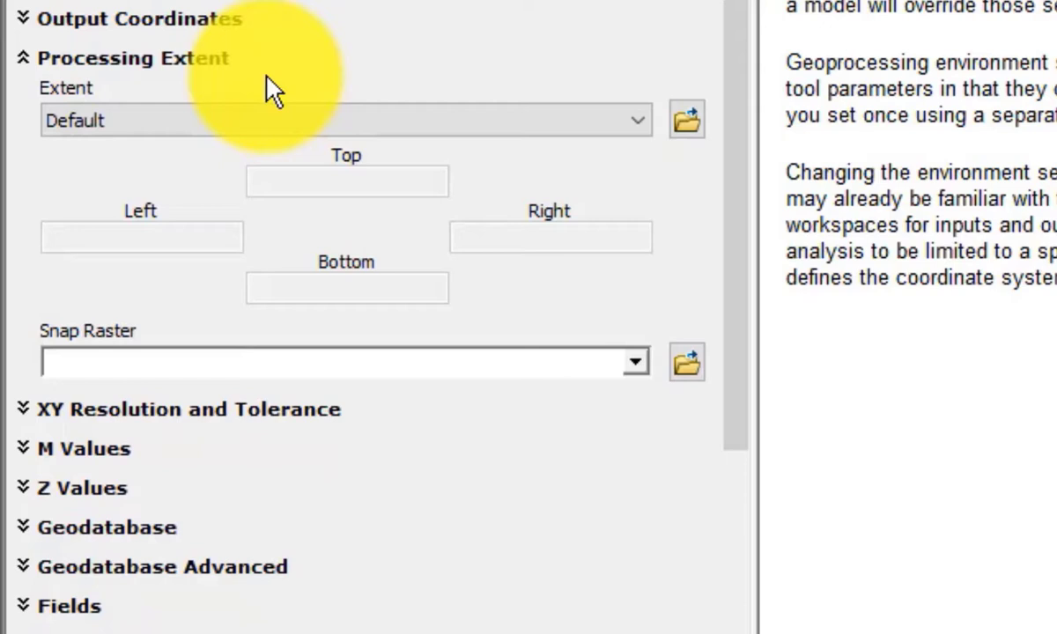
left_click(184, 124)
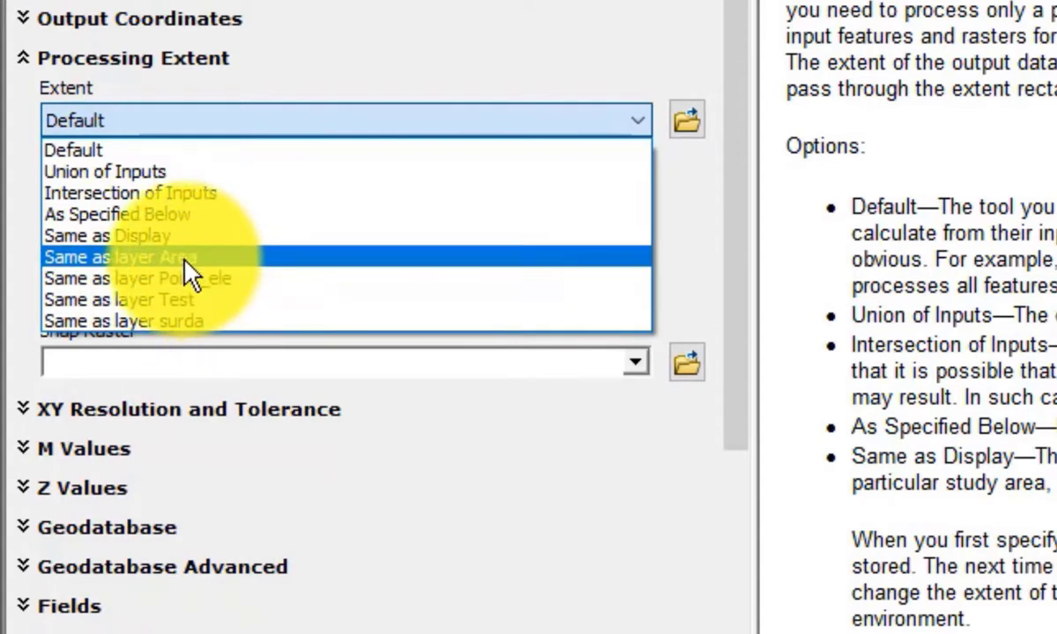
left_click(209, 258)
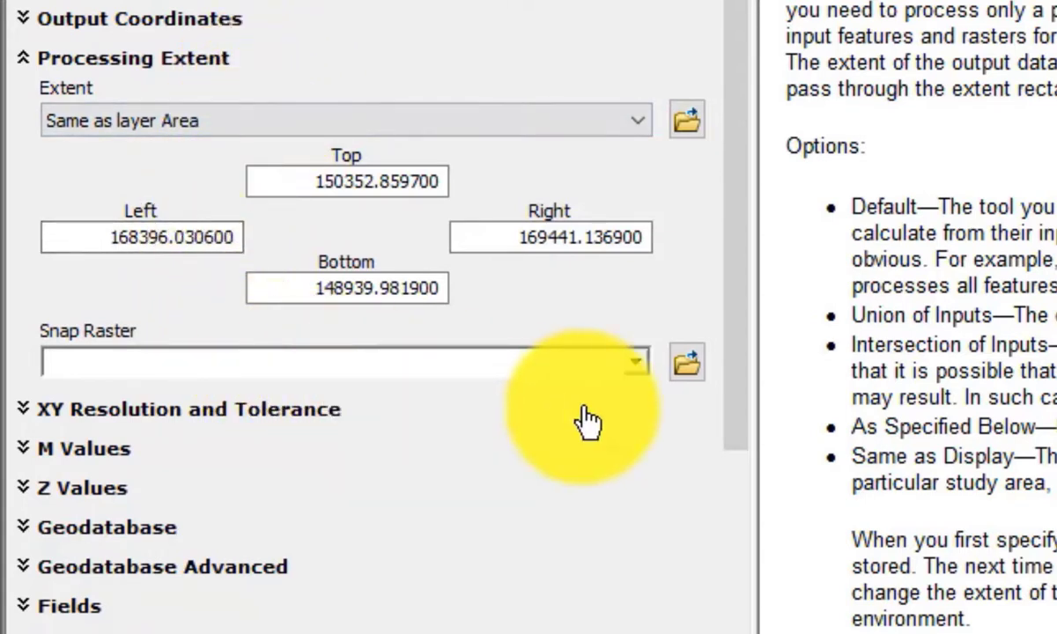
left_click(632, 362)
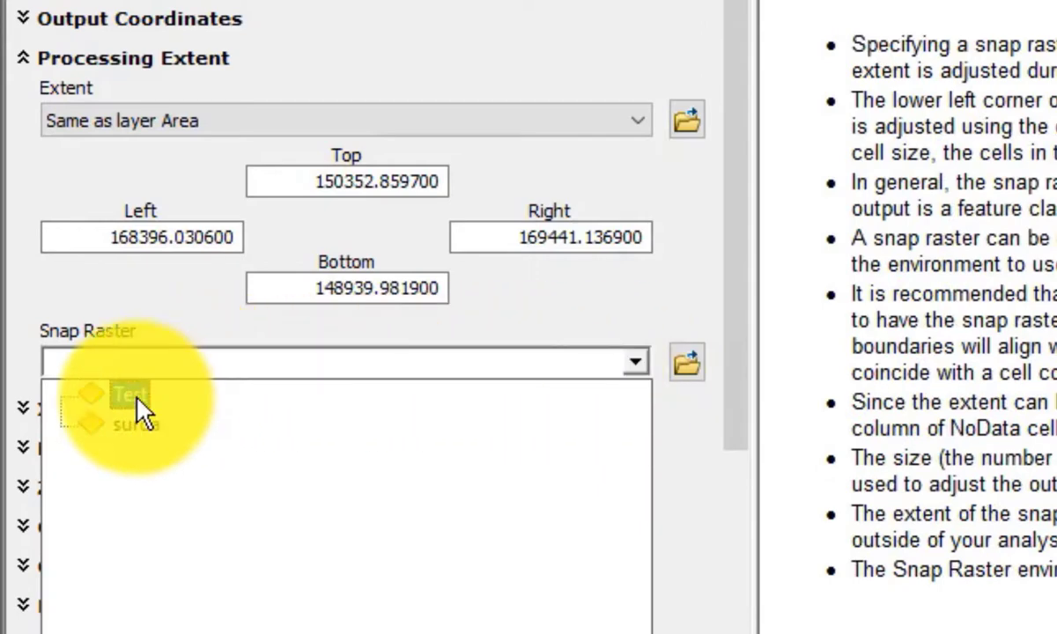
left_click(134, 402)
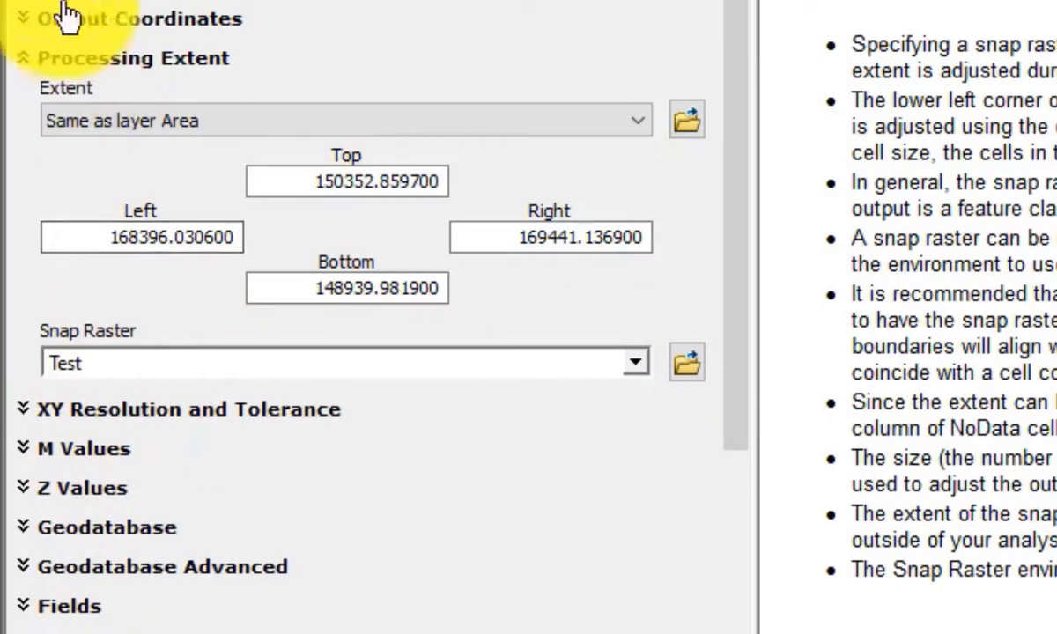
left_click(25, 59)
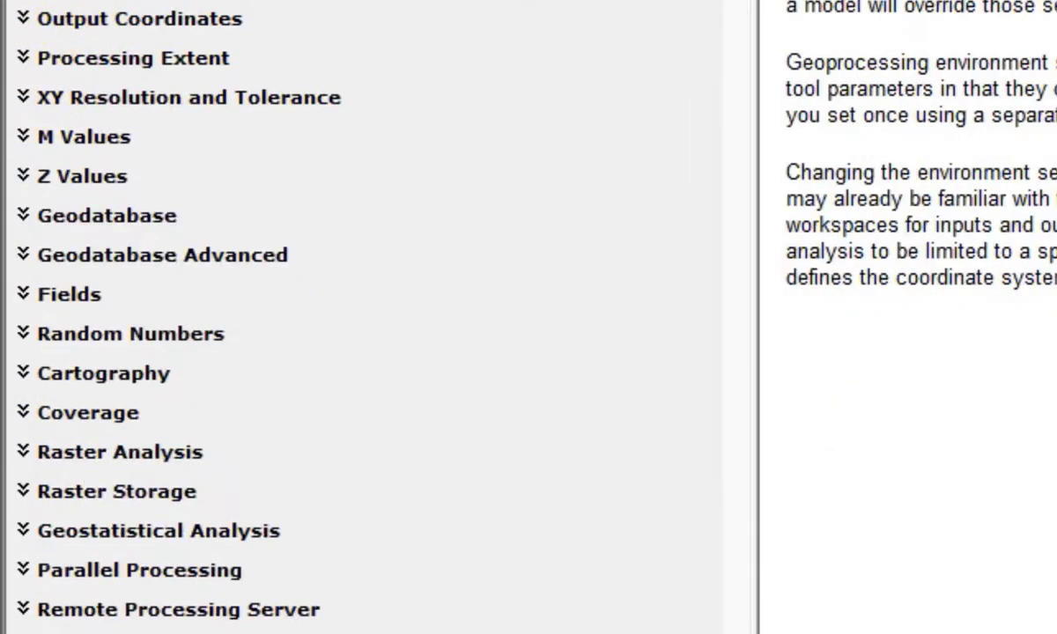
Step: In the raster analysis settings, keep the cell size at Maximum of Inputs and choose Area as the mask
scroll(361, 317, "down", 3)
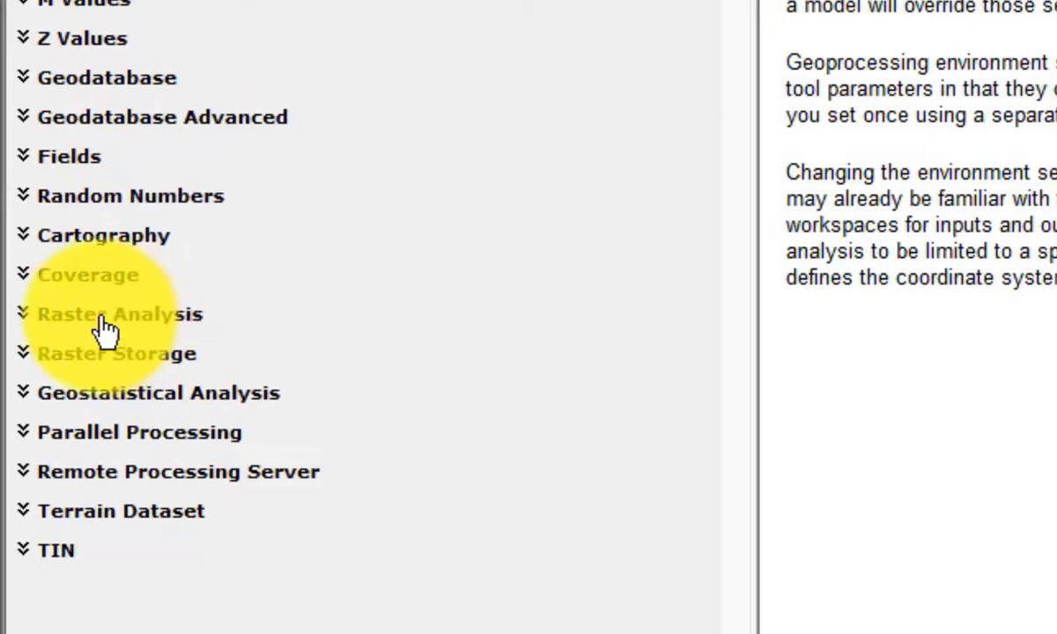
left_click(37, 319)
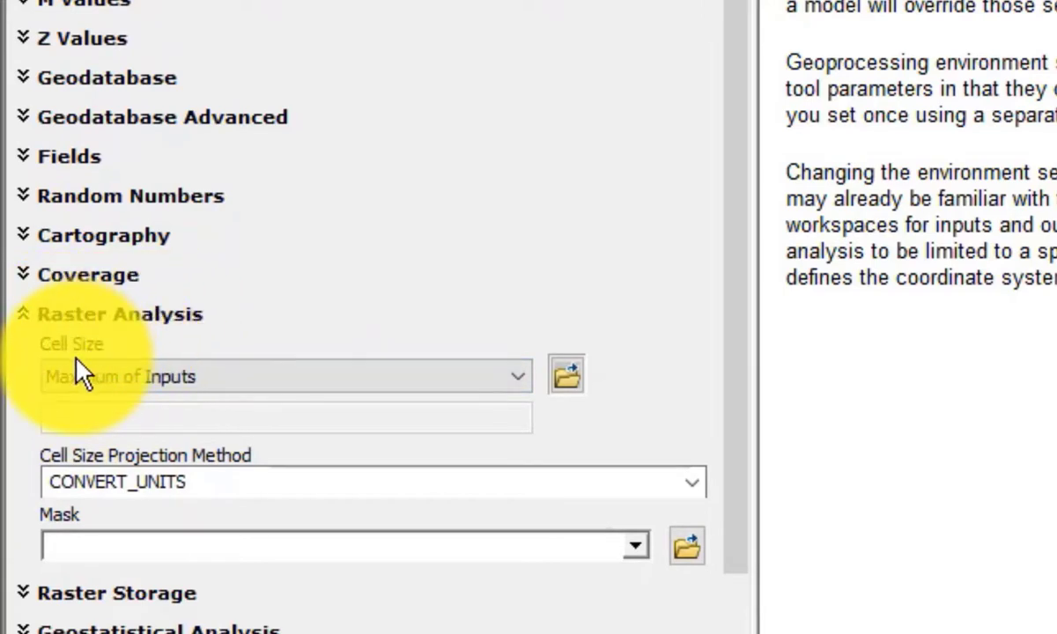
left_click(115, 388)
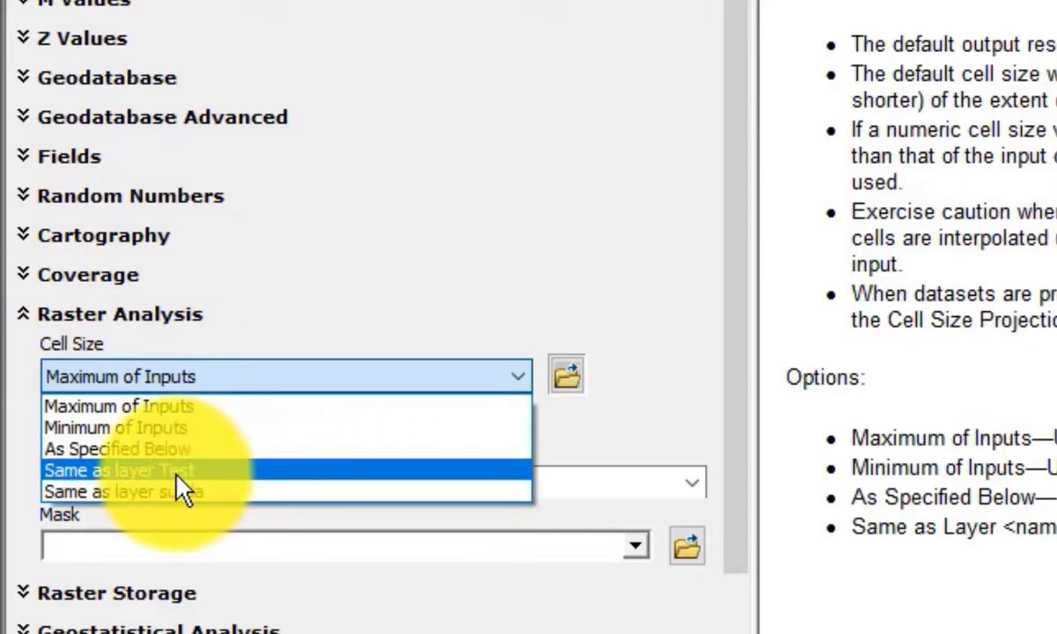
left_click(495, 279)
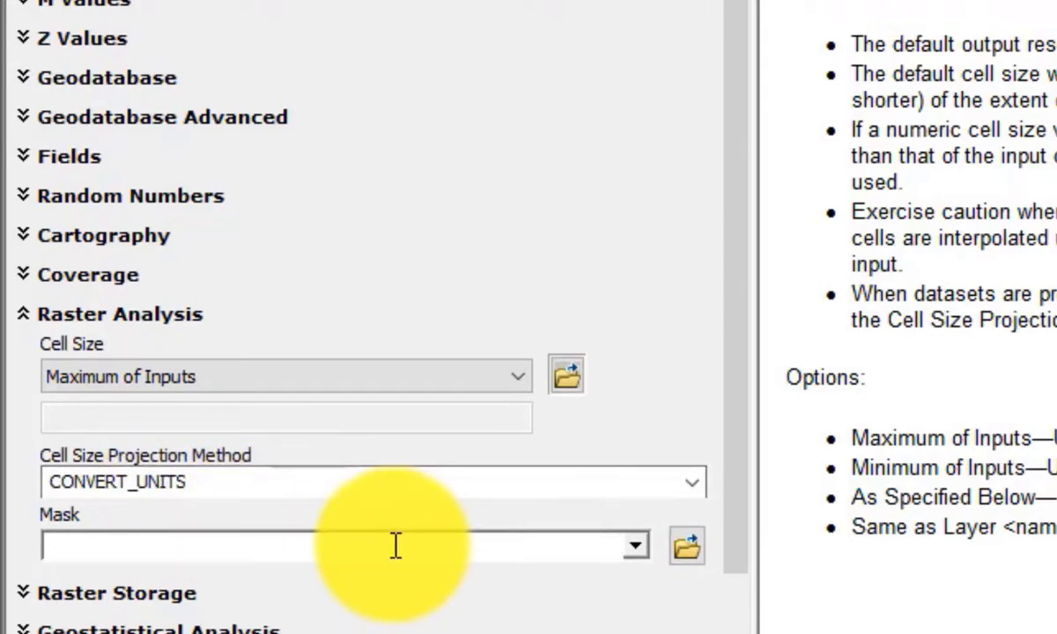
left_click(634, 547)
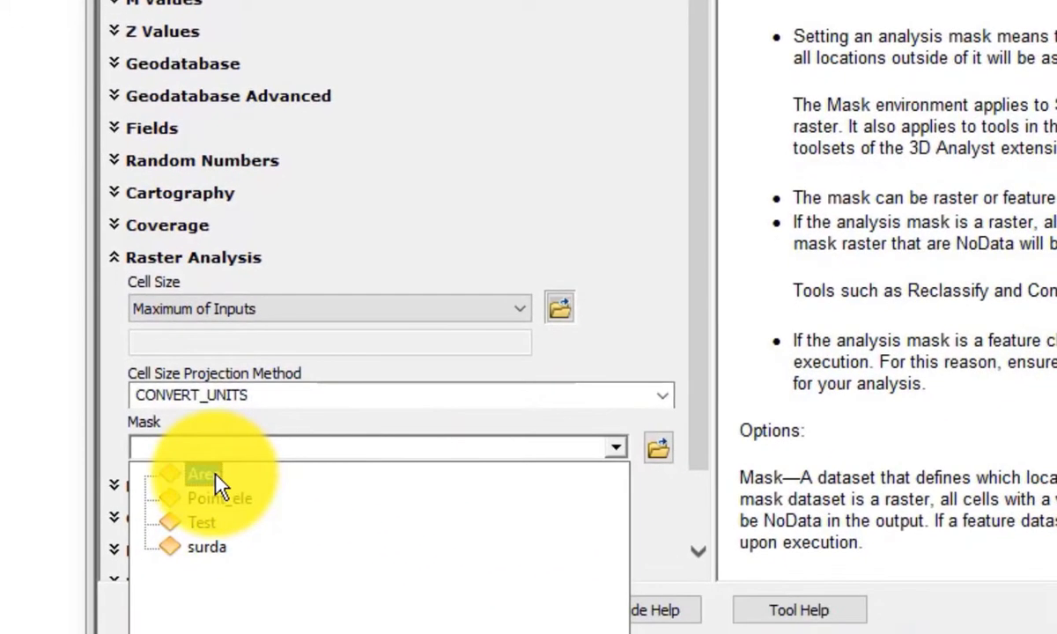
left_click(212, 483)
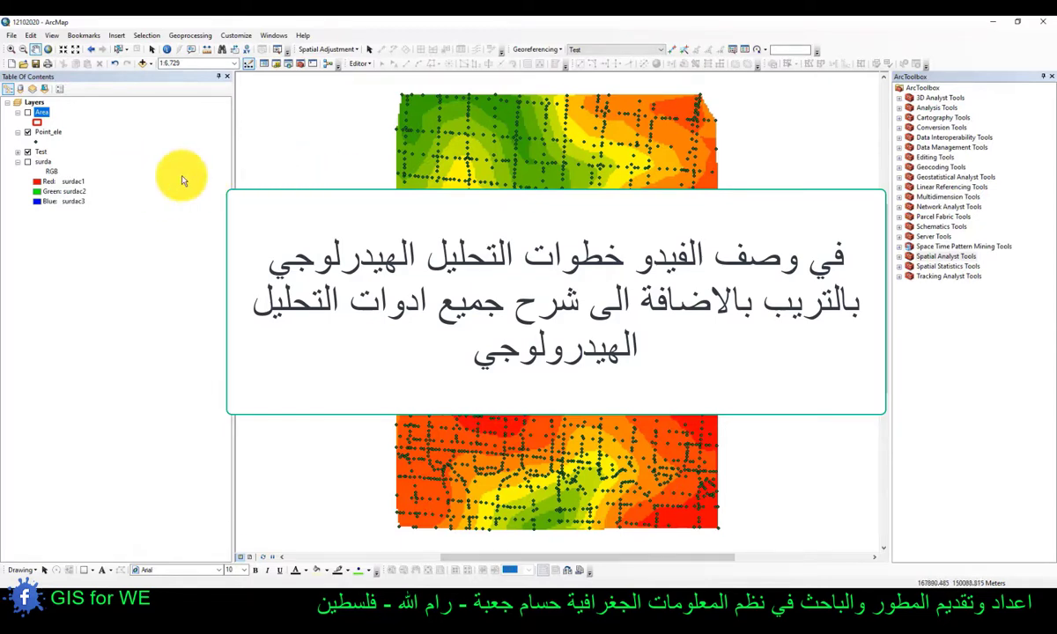
Step: Hide the Test raster and zoom to the extent of the Point_ele layer to view the elevation points alone
right_click(41, 152)
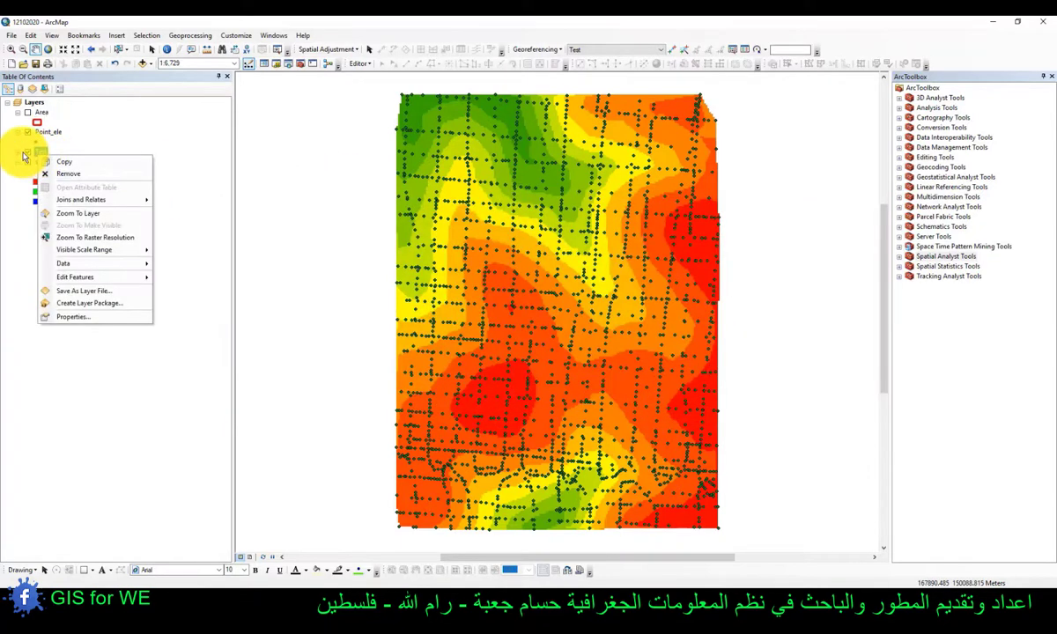
left_click(18, 153)
left_click(18, 153)
left_click(27, 152)
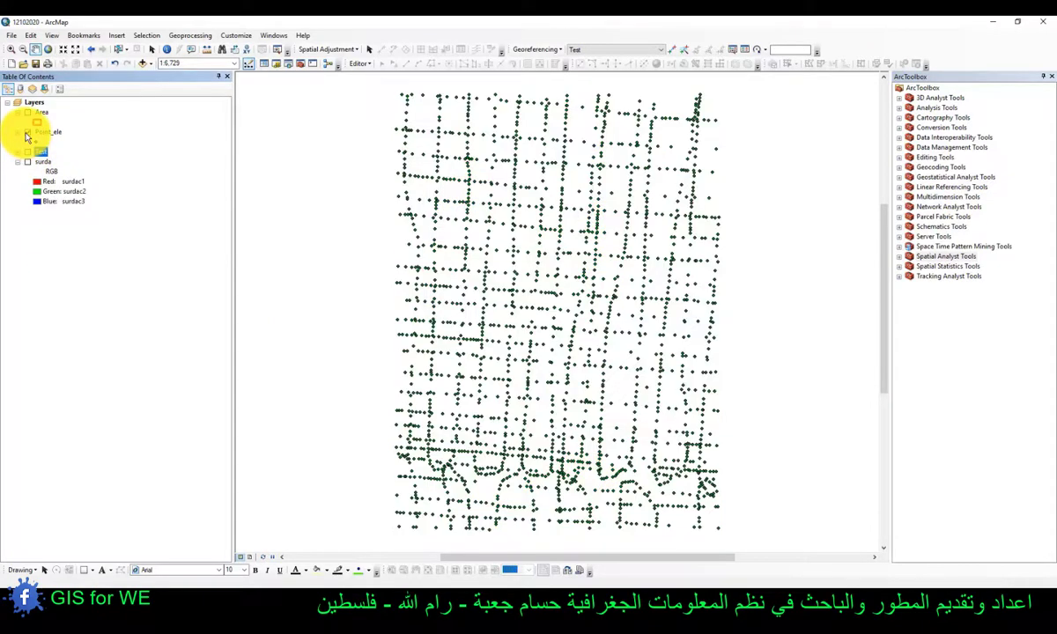
right_click(51, 132)
left_click(78, 194)
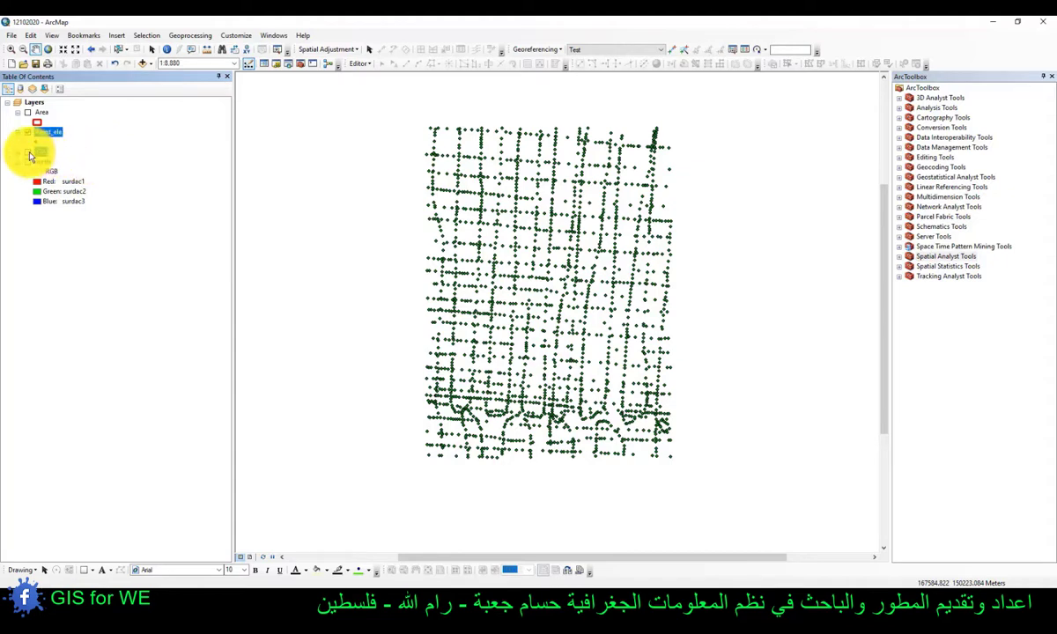
Step: Show the Test raster again and examine closely how the elevation points lie over it
left_click_drag(29, 156, 29, 153)
scroll(495, 133, "down", 2)
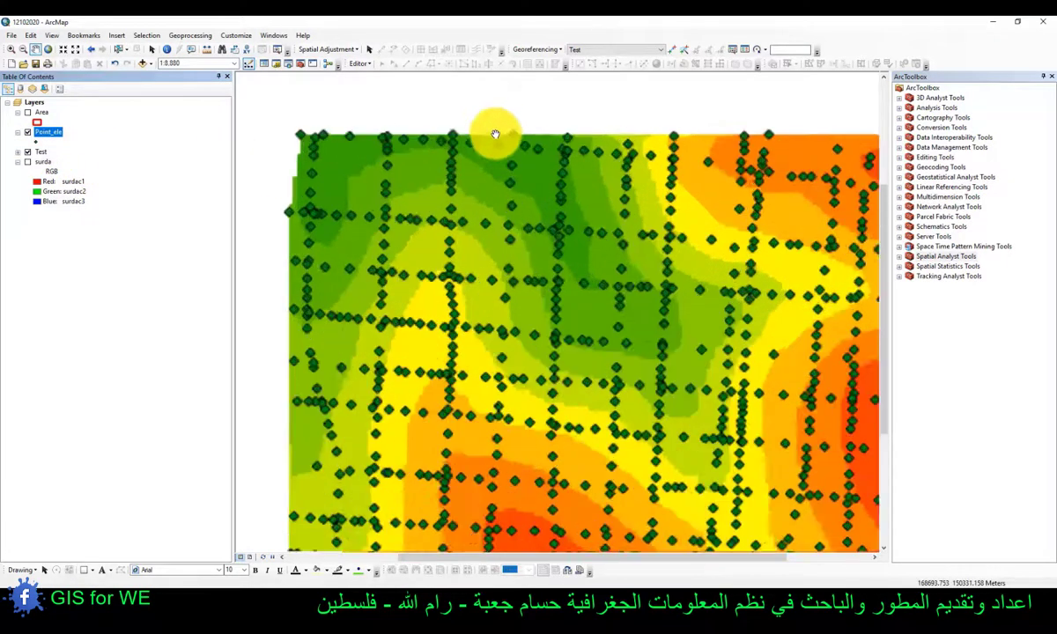
scroll(495, 134, "down", 3)
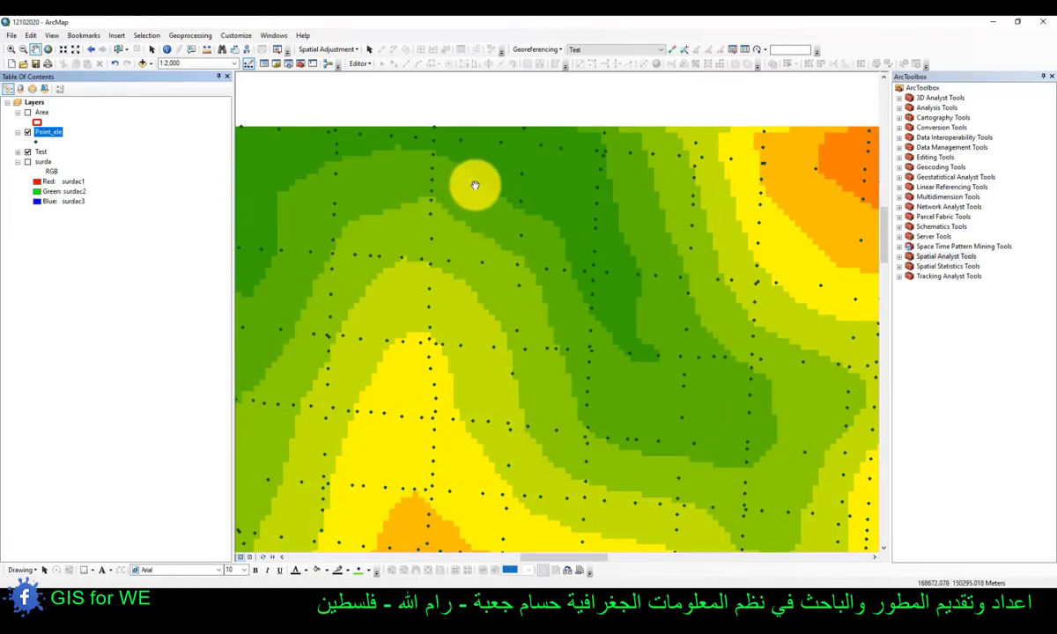
Step: Return to the full extent of the Point_ele layer and hide it, leaving the Test raster selected
right_click(40, 139)
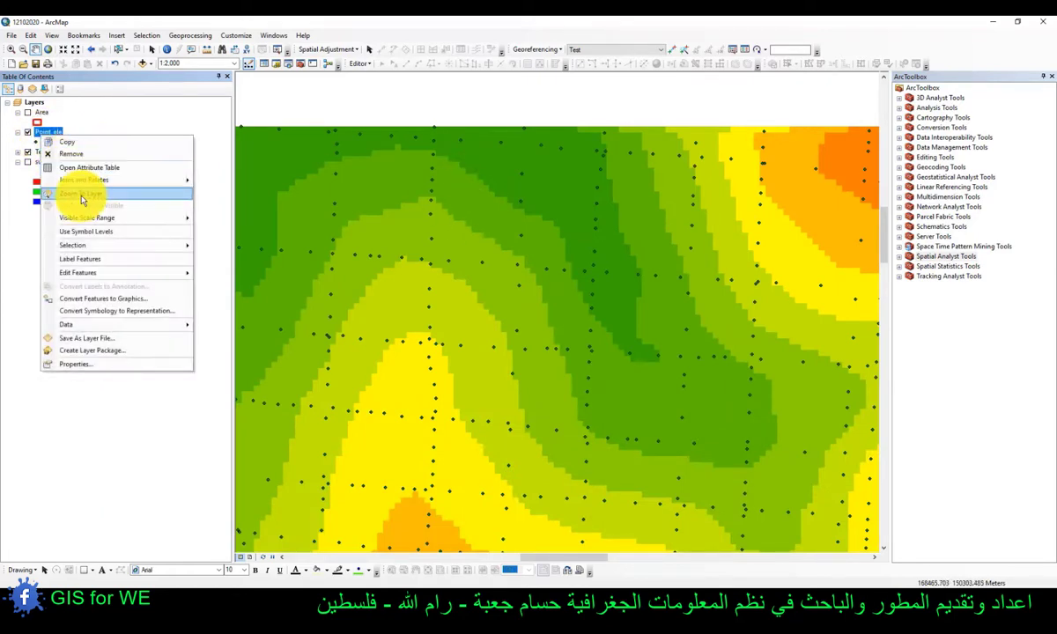
left_click(63, 194)
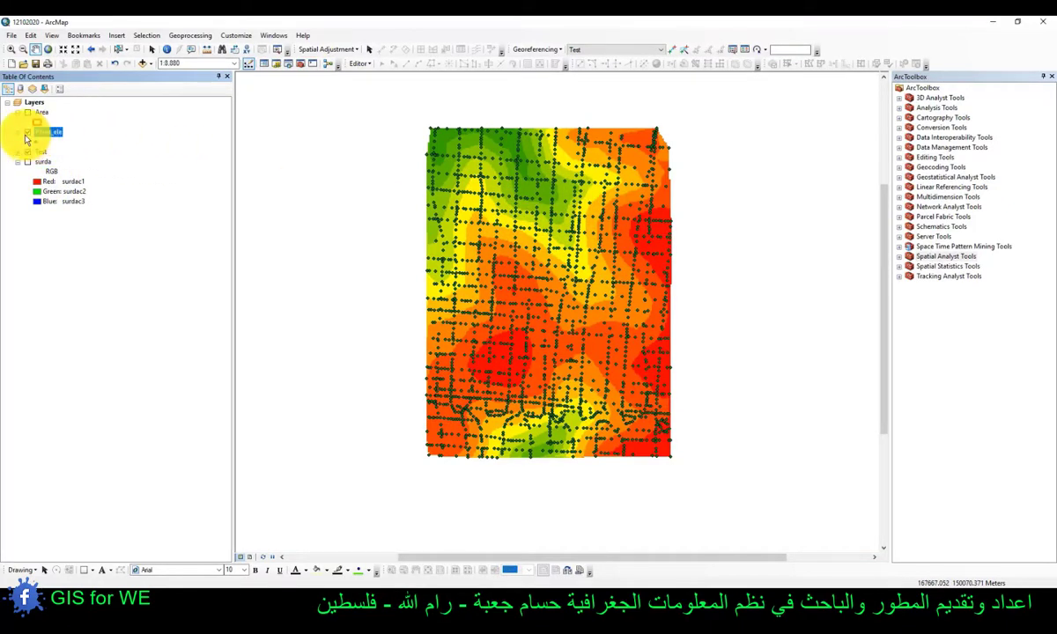
left_click(27, 133)
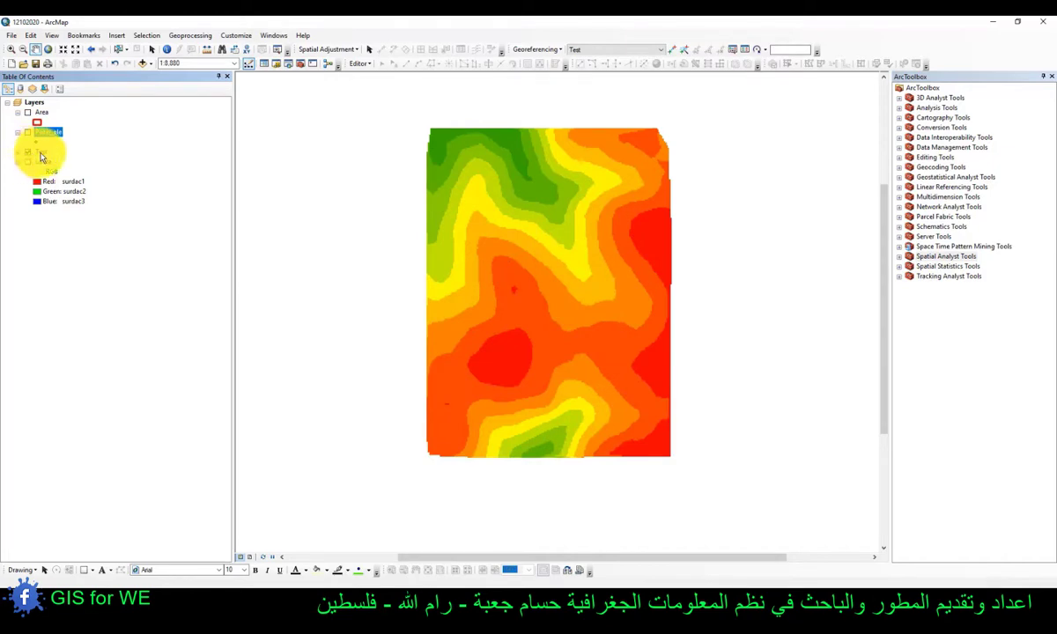
left_click(42, 154)
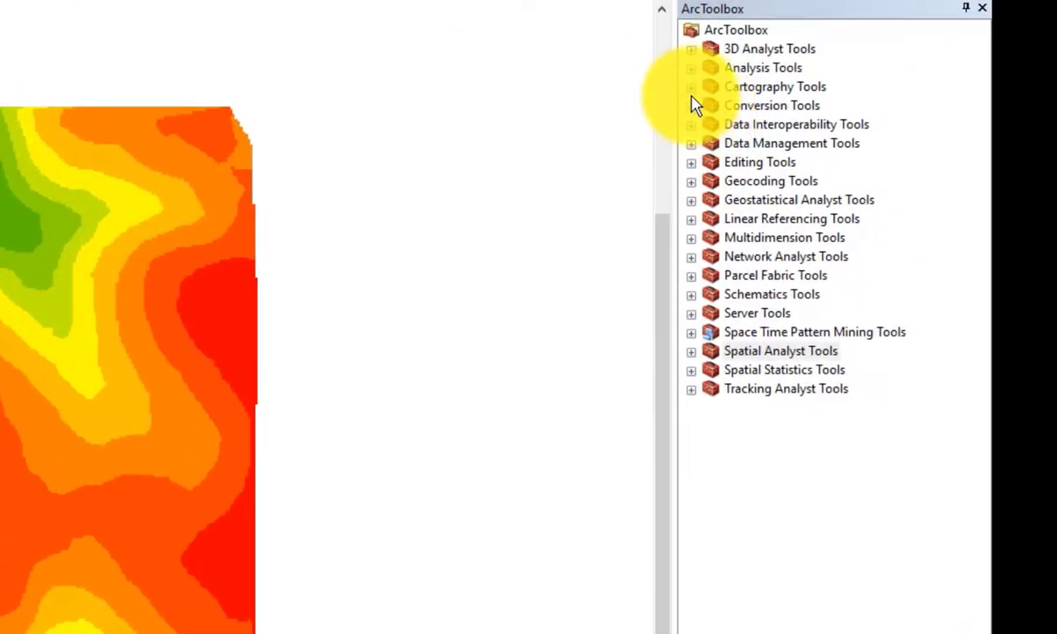
Step: Open the Raster to Point conversion tool and assign the Test layer as its input raster
left_click(693, 87)
left_click(693, 87)
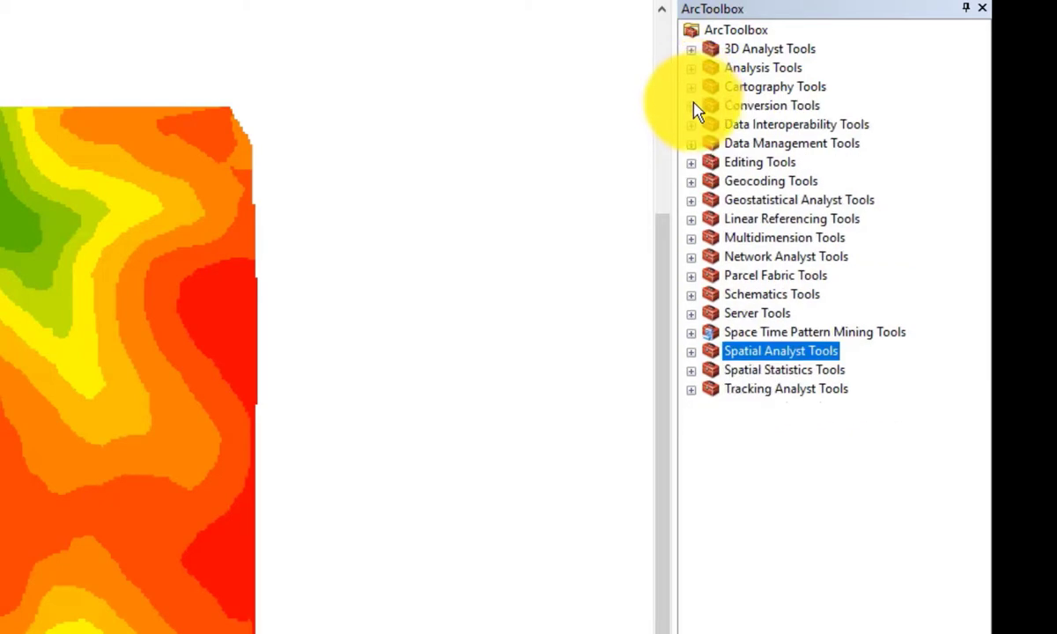
left_click(693, 106)
left_click(711, 200)
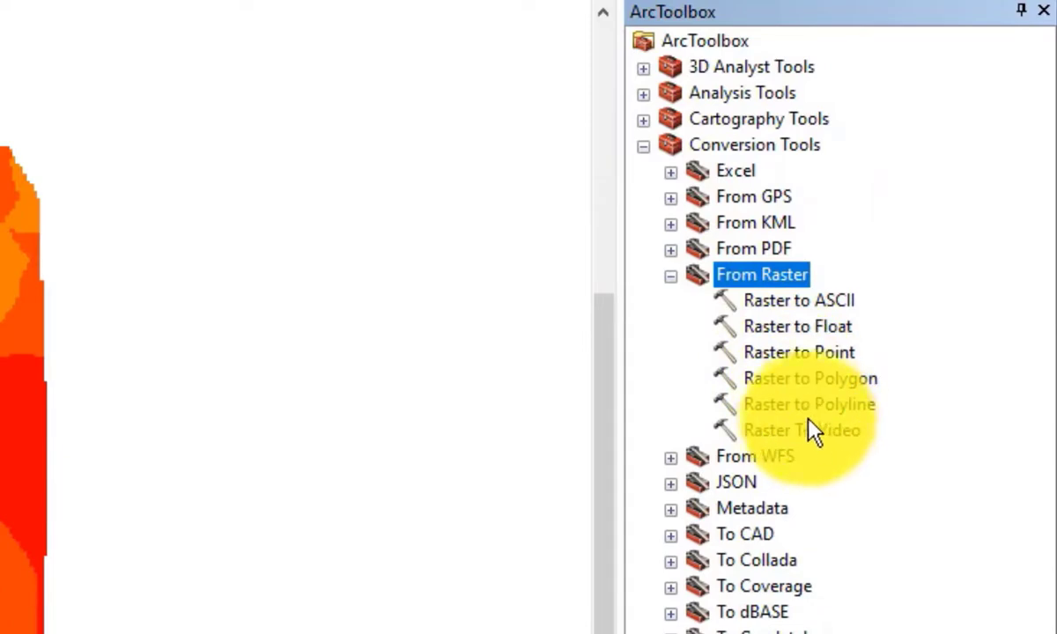
left_click(749, 354)
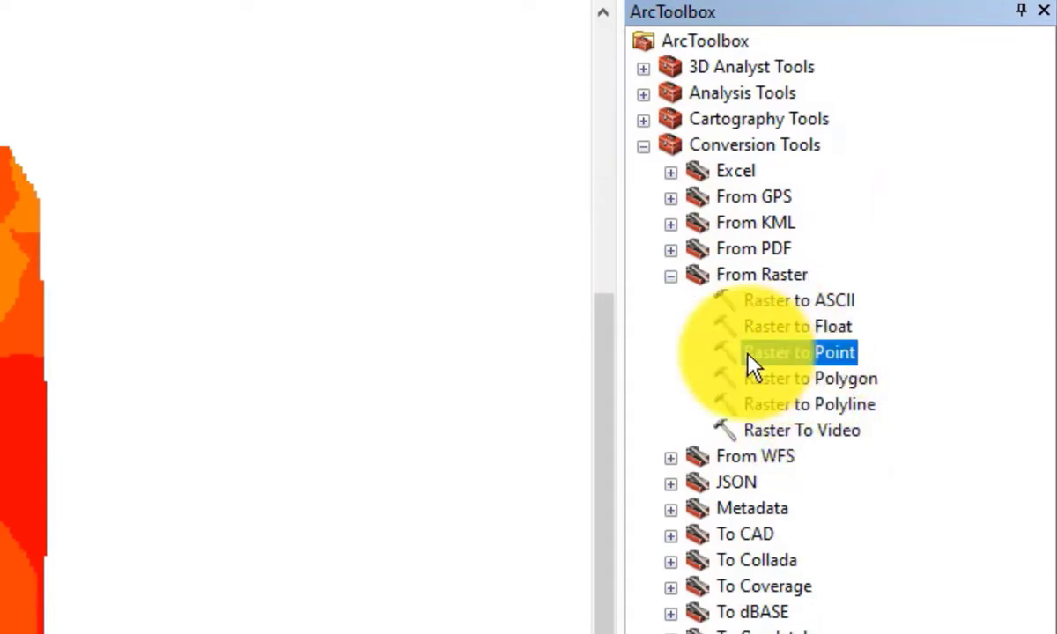
double_click(755, 357)
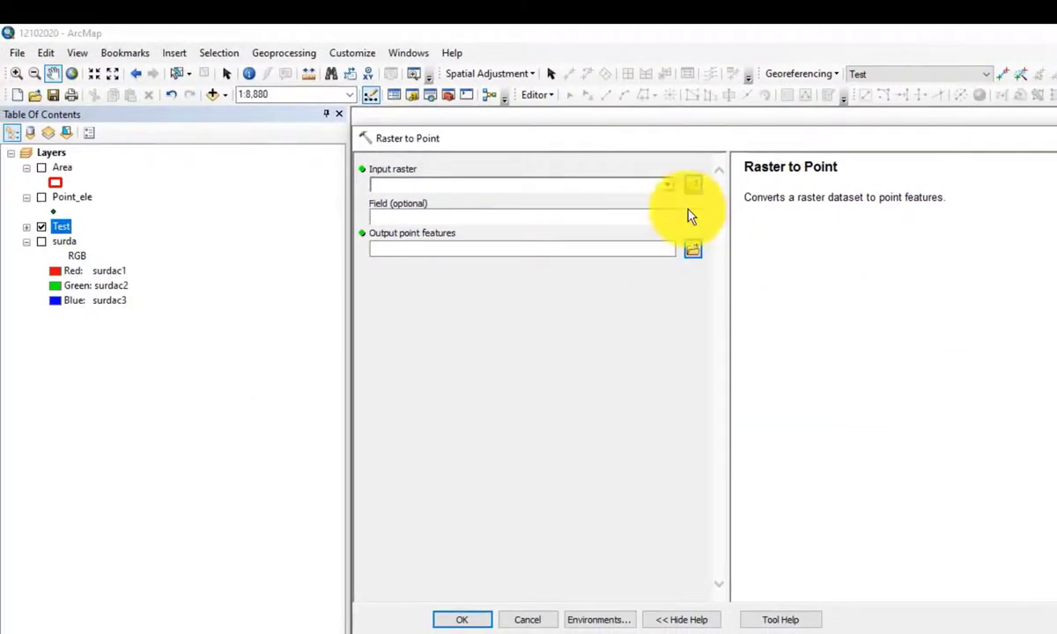
left_click_drag(57, 238, 406, 184)
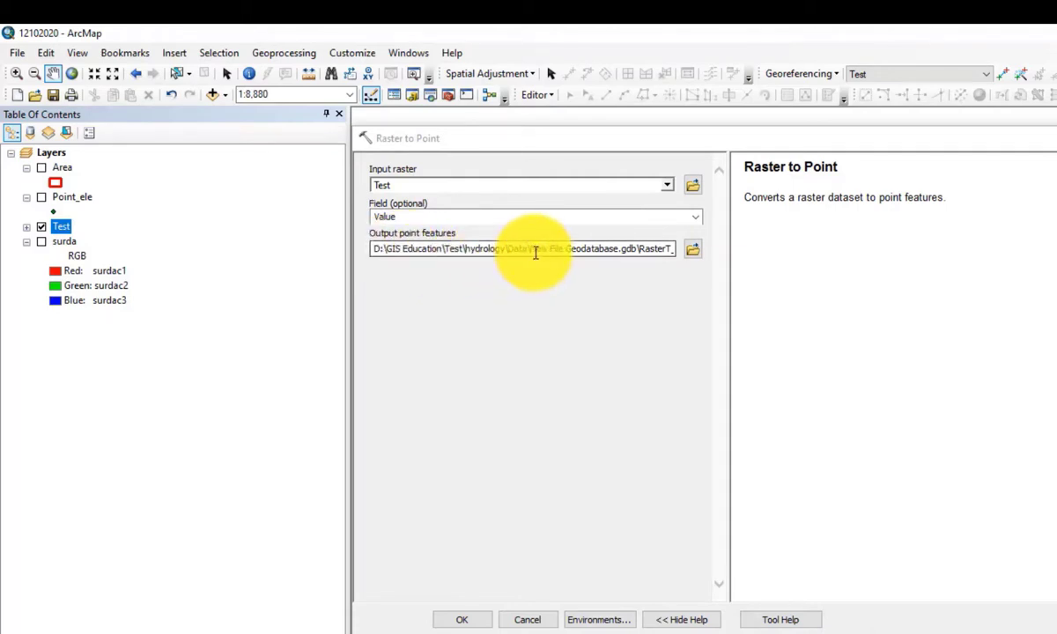
Step: Run Raster to Point on the Test raster using the Value field, storing the points in New File Geodatabase.gdb
left_click(462, 617)
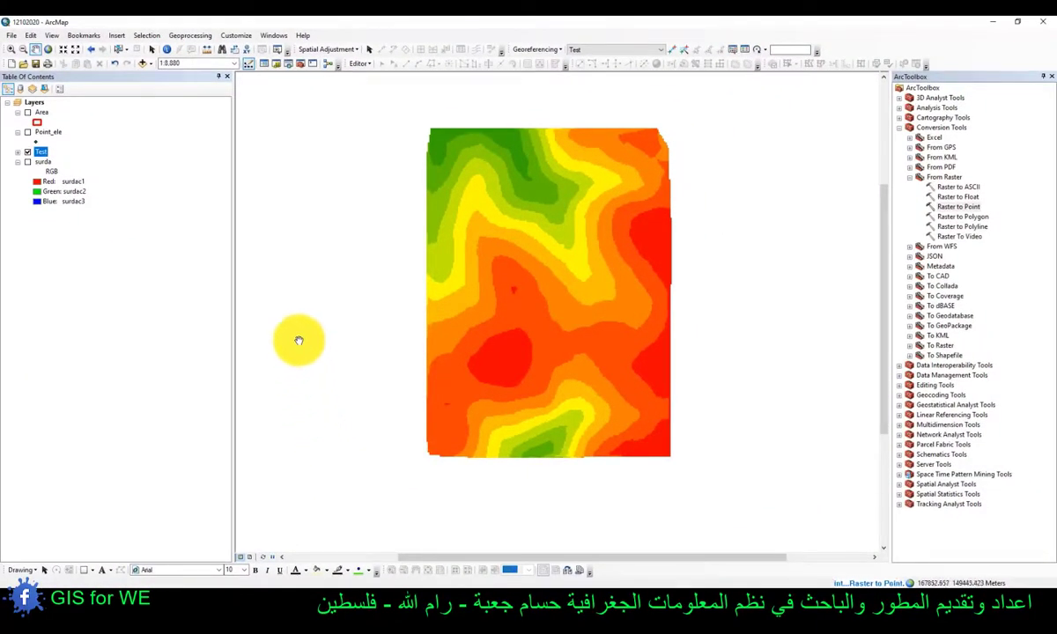
right_click(48, 133)
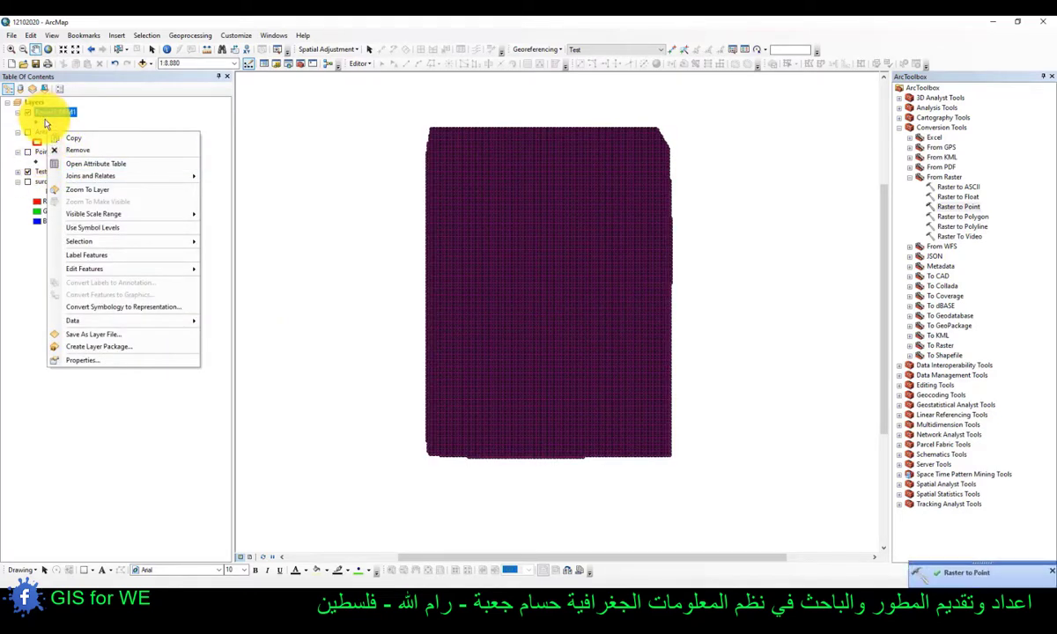
Step: Show Point_ele in place of the RasterT_DEM1 points, examine its attribute table, and hide the layer again
left_click(42, 133)
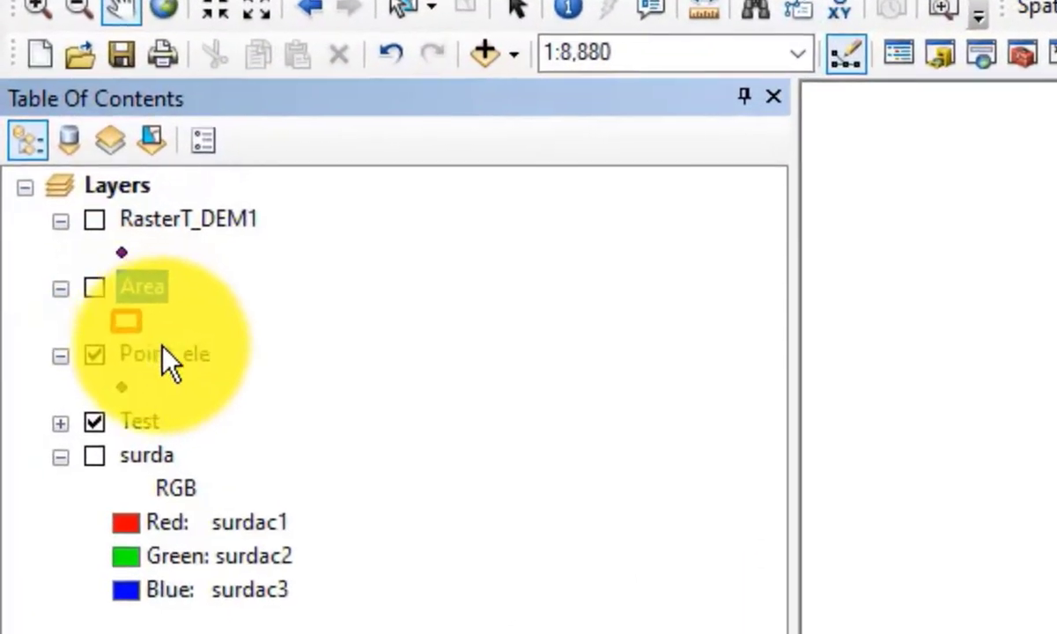
right_click(48, 150)
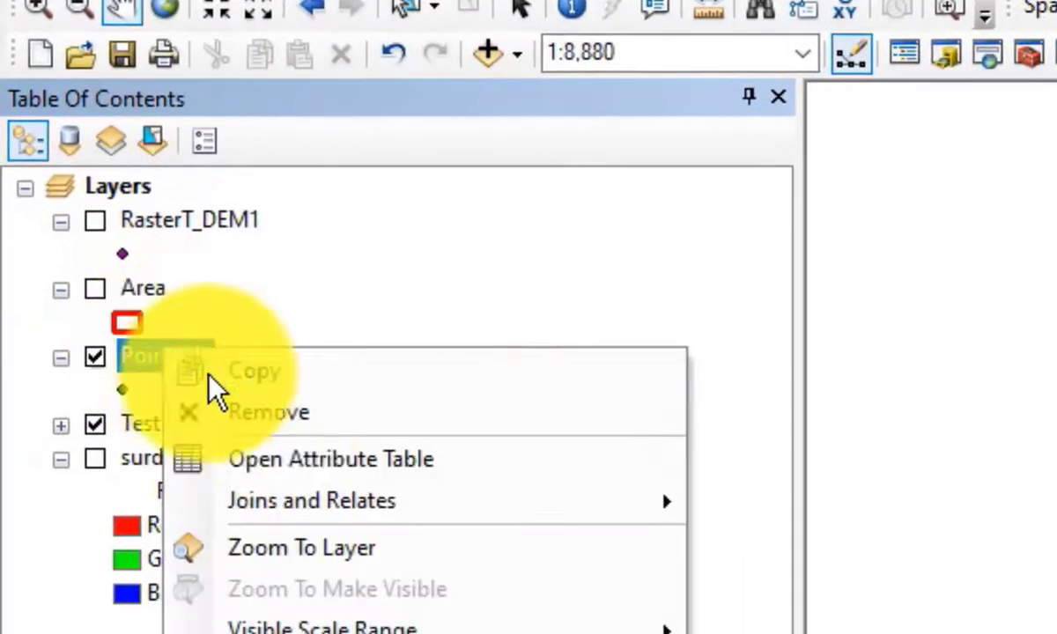
left_click(296, 476)
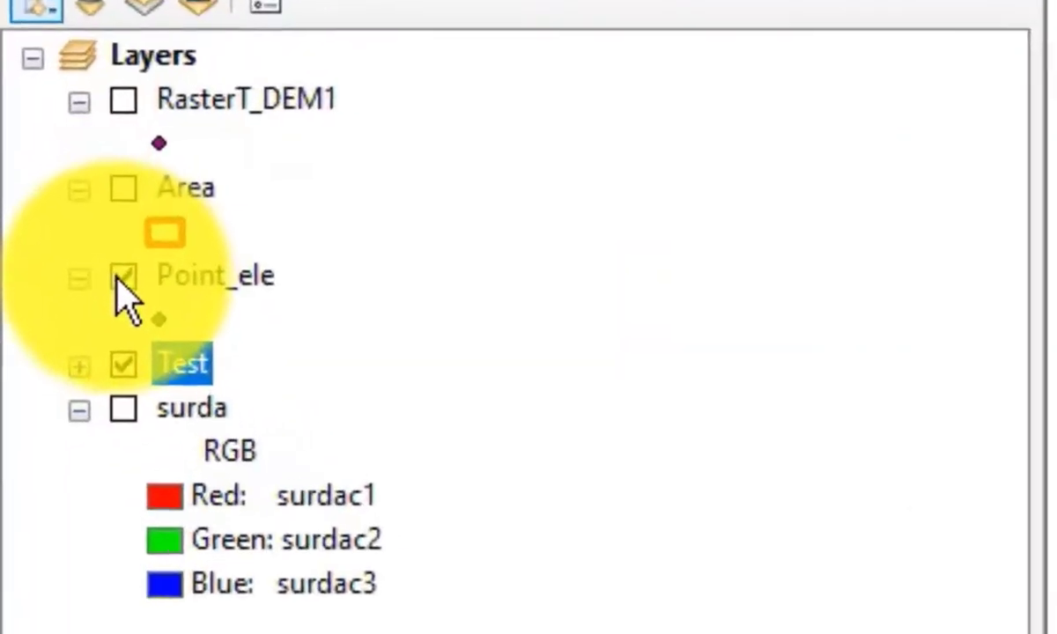
left_click(28, 151)
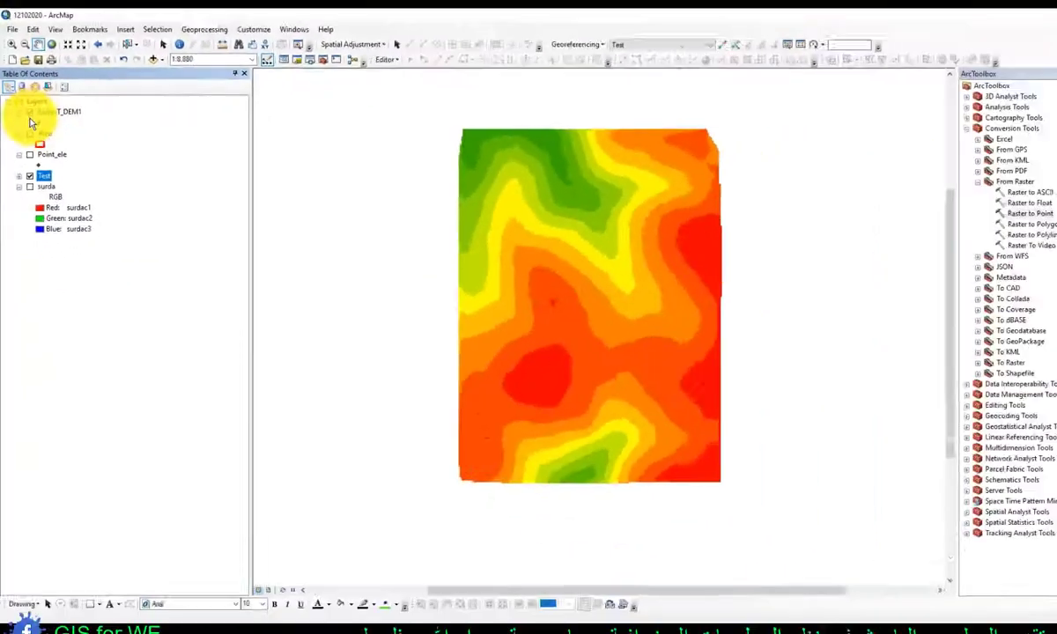
Step: Show the RasterT_DEM1 points and examine their attribute table and their distribution over the Test raster
left_click(132, 99)
right_click(40, 115)
left_click(71, 146)
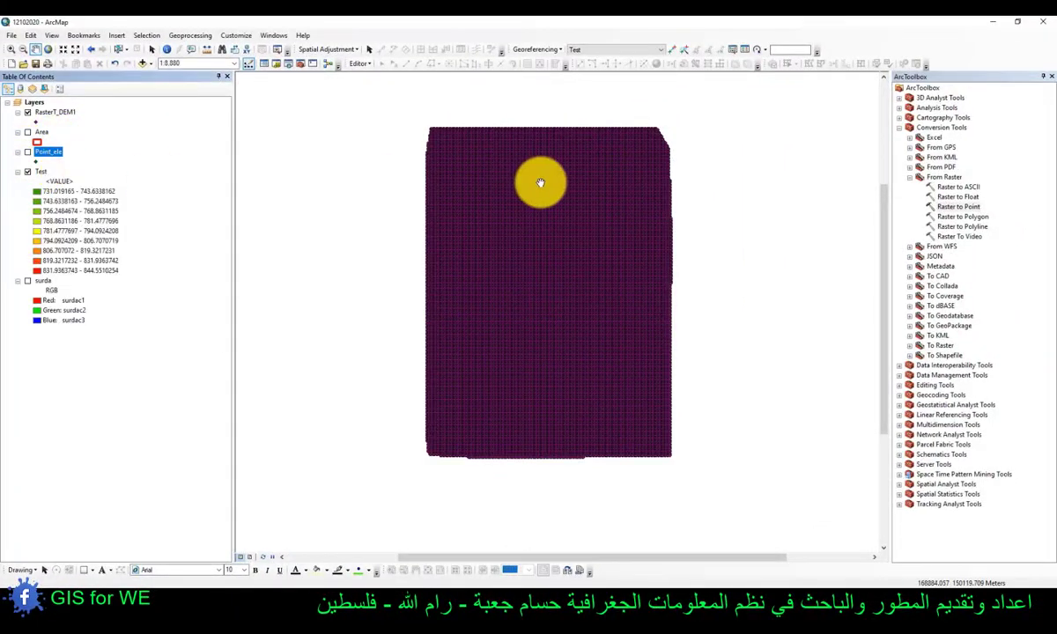
scroll(517, 171, "up", 5)
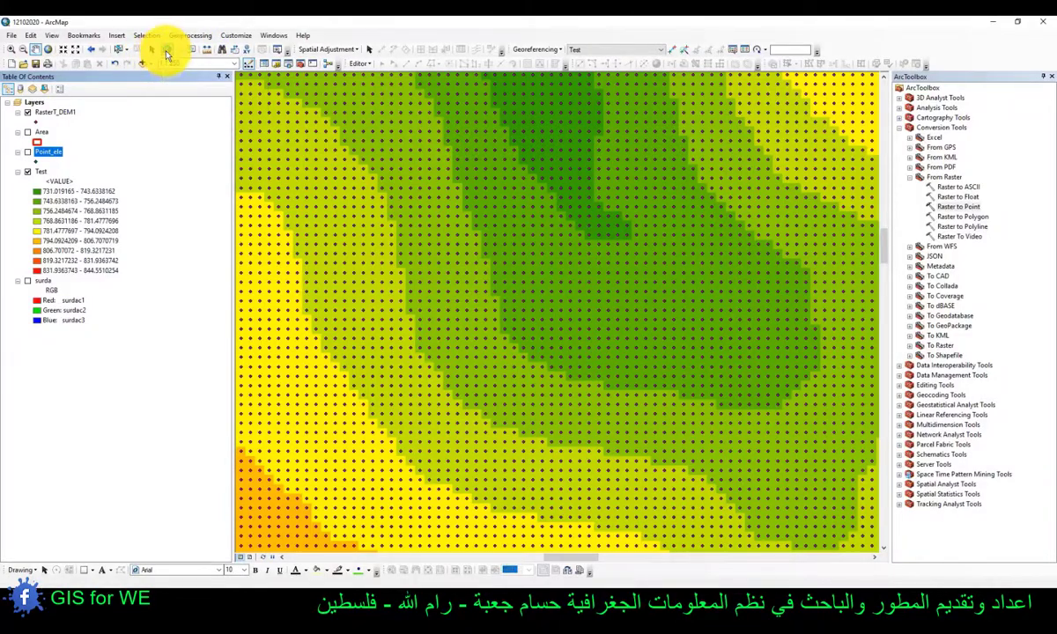
Step: Hide the Test raster and identify the attributes of several individual RasterT_DEM1 points
left_click(166, 49)
left_click(28, 172)
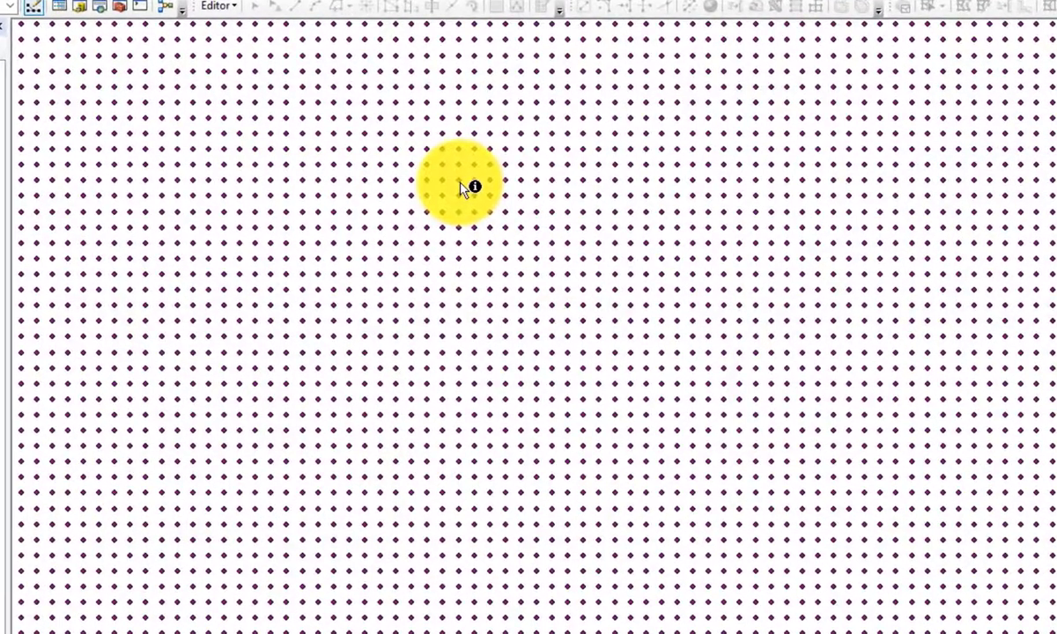
left_click(464, 187)
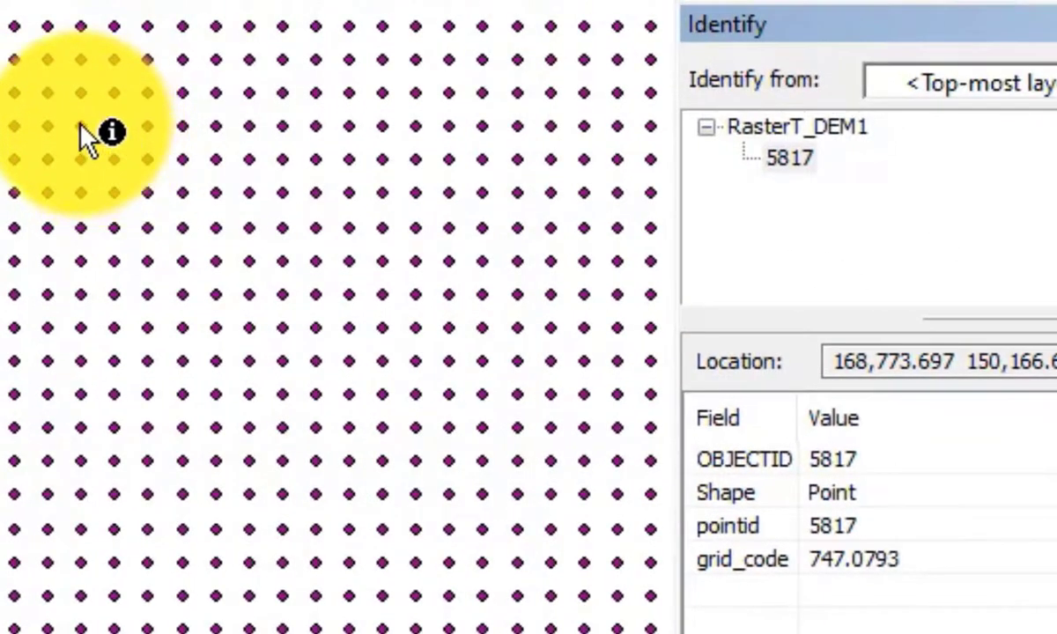
left_click(81, 125)
left_click(81, 159)
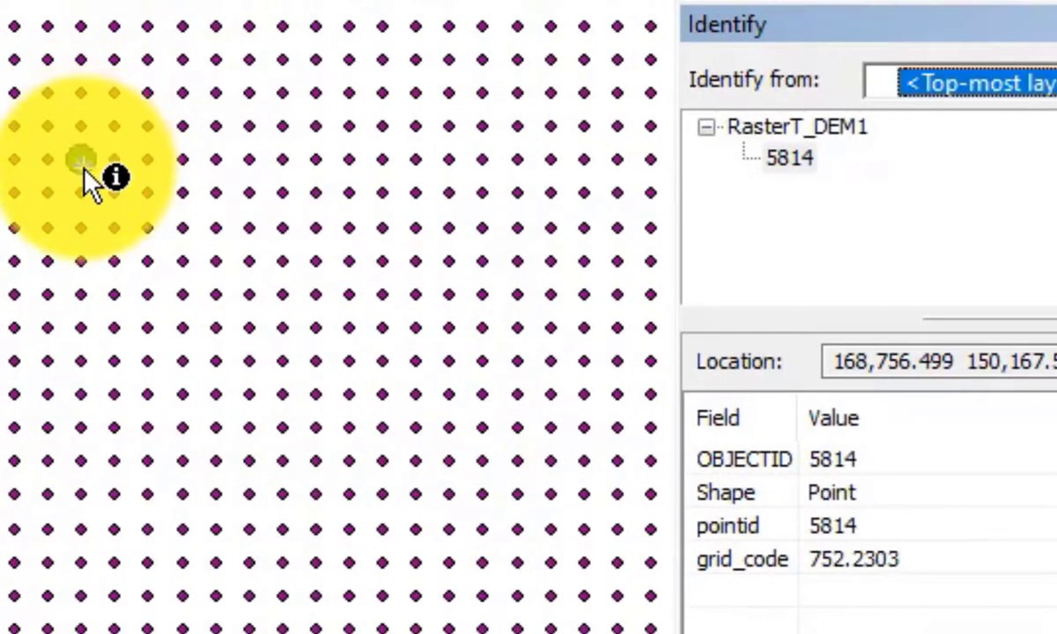
left_click(81, 191)
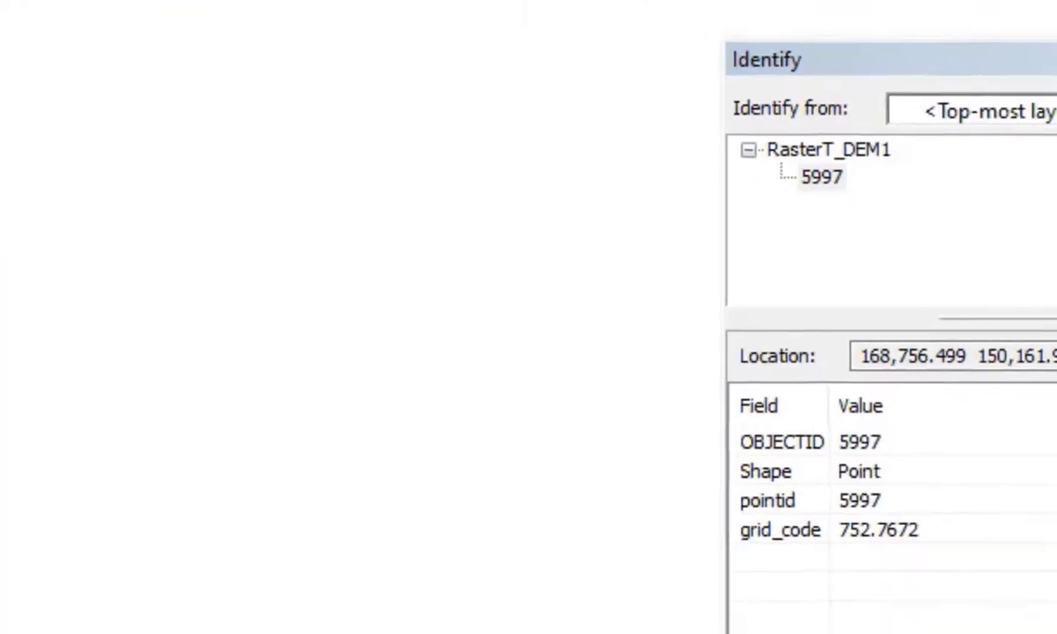
Step: Identify sample points in the Point_ele layer and compare their elevations with identified RasterT_DEM1 points in the same area
left_click(113, 340)
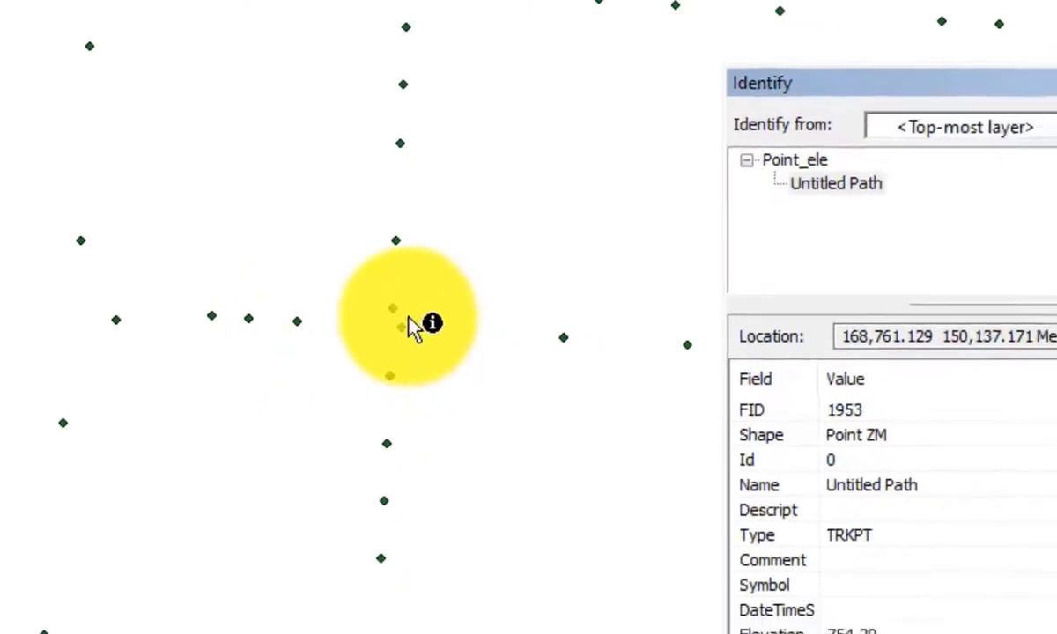
left_click(411, 344)
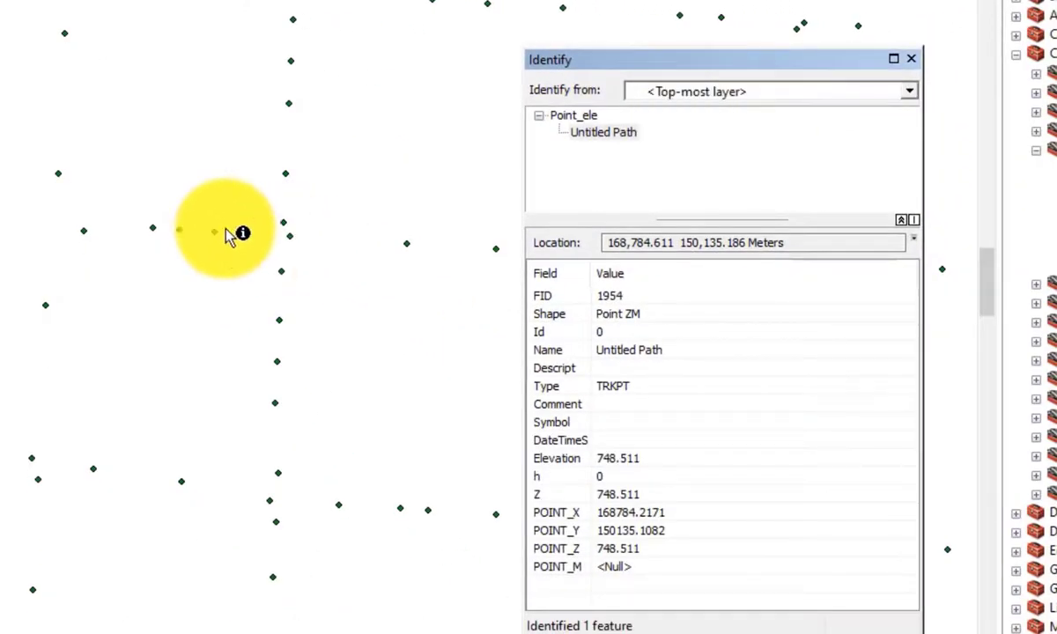
left_click(1, 265)
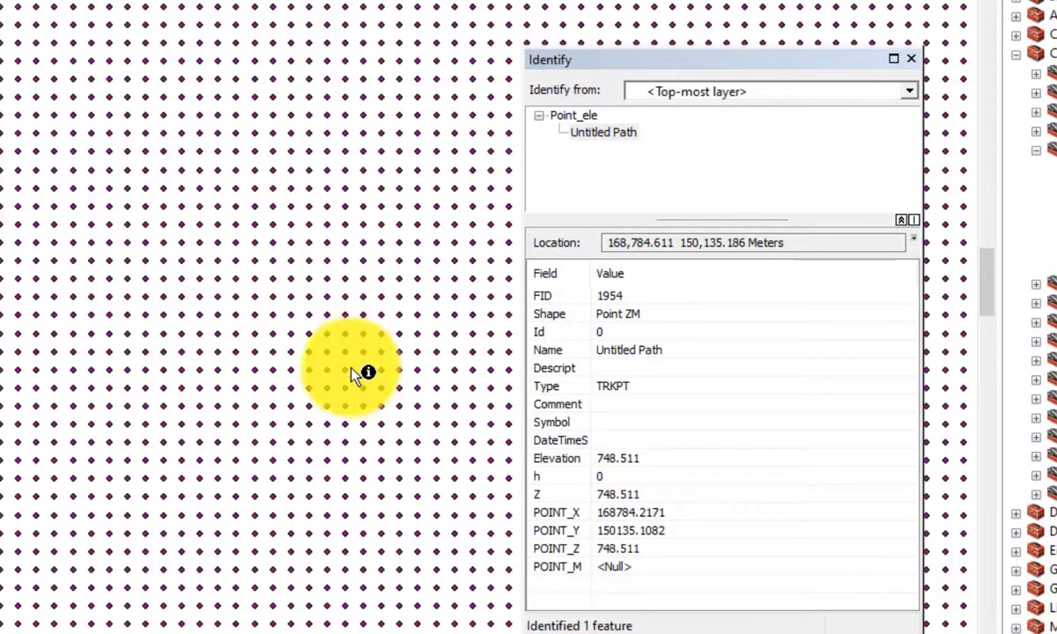
left_click(217, 295)
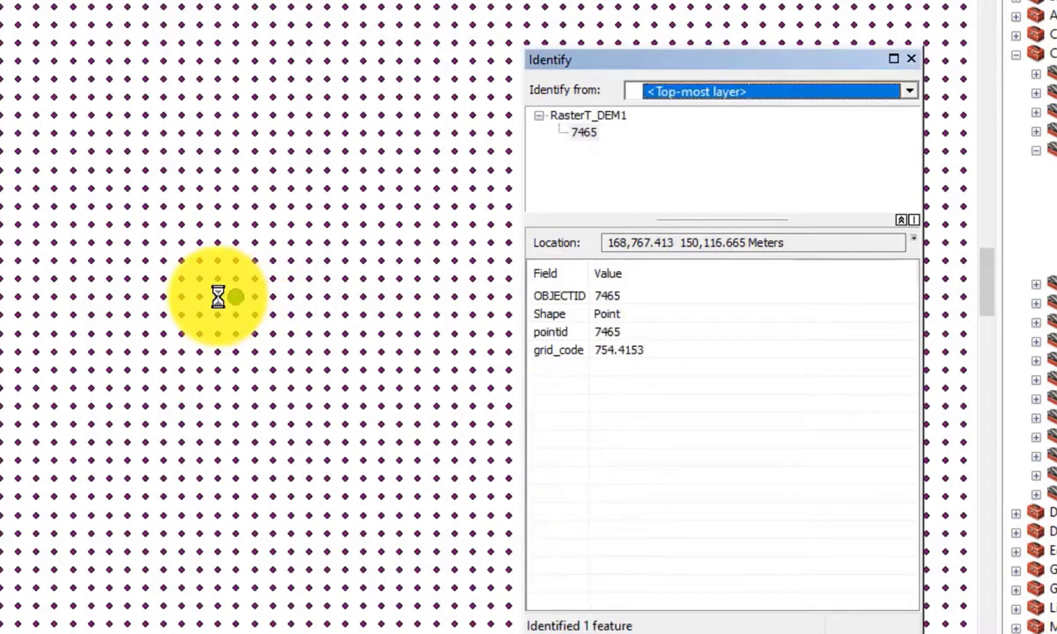
left_click(223, 297)
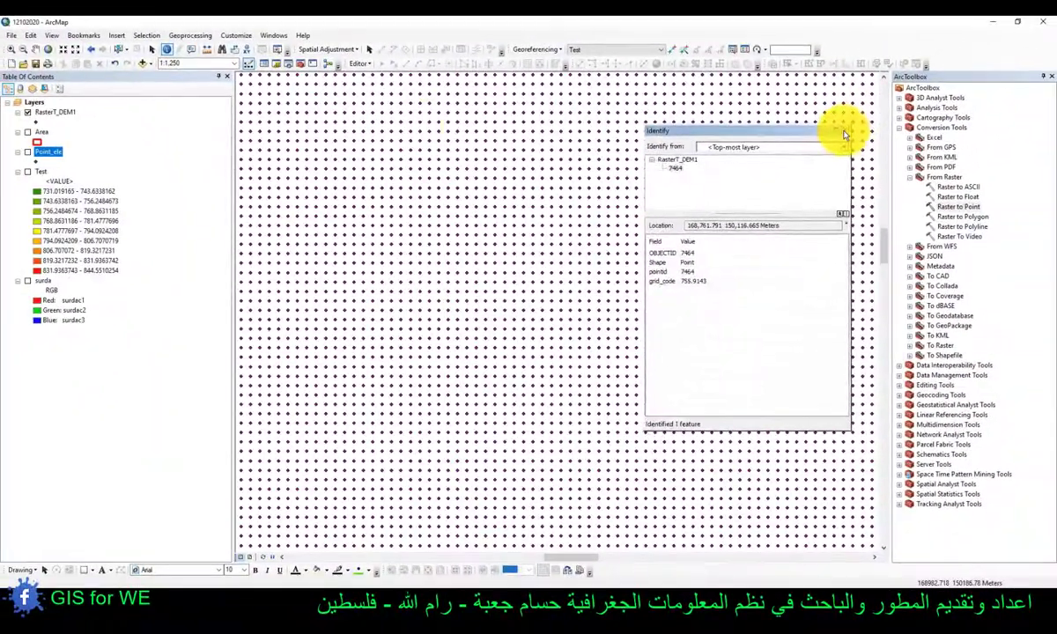
left_click(909, 60)
Step: Zoom to the full extent of the RasterT_DEM1 layer
right_click(48, 112)
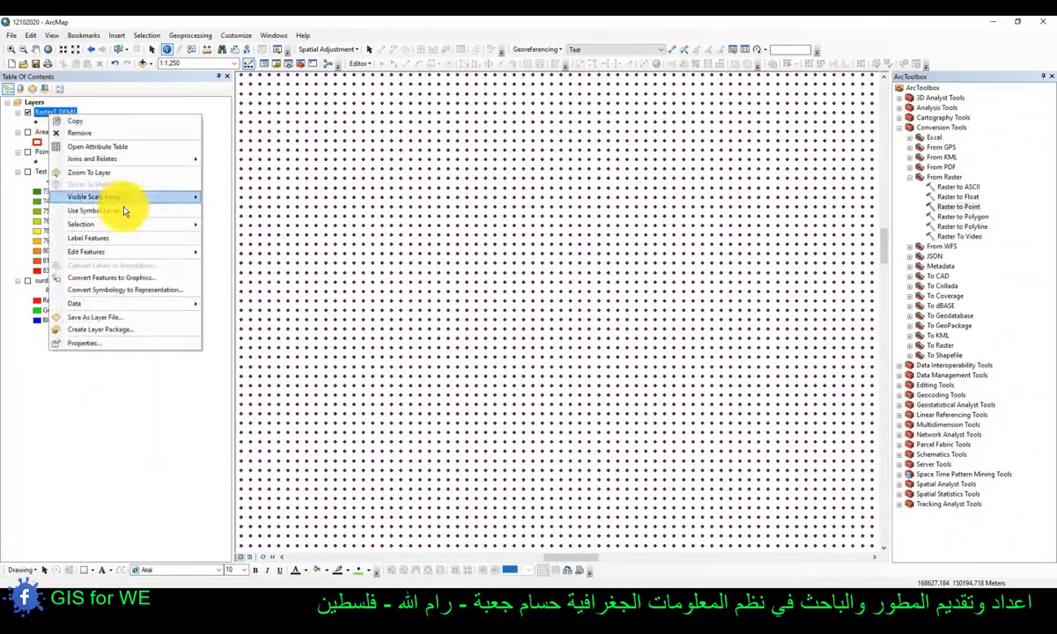
left_click(92, 170)
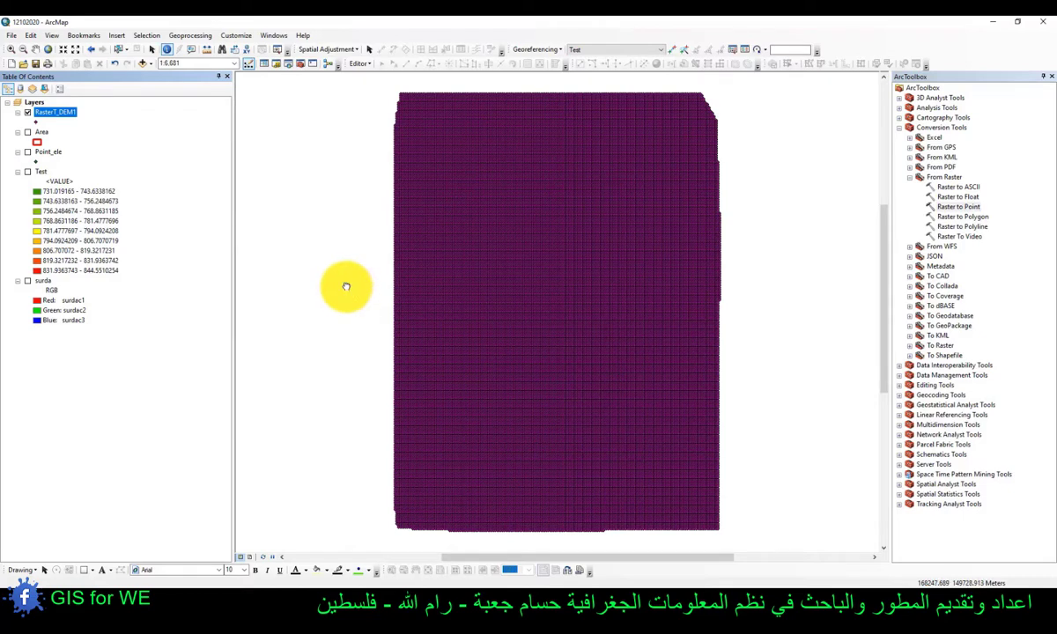
left_click_drag(346, 286, 322, 293)
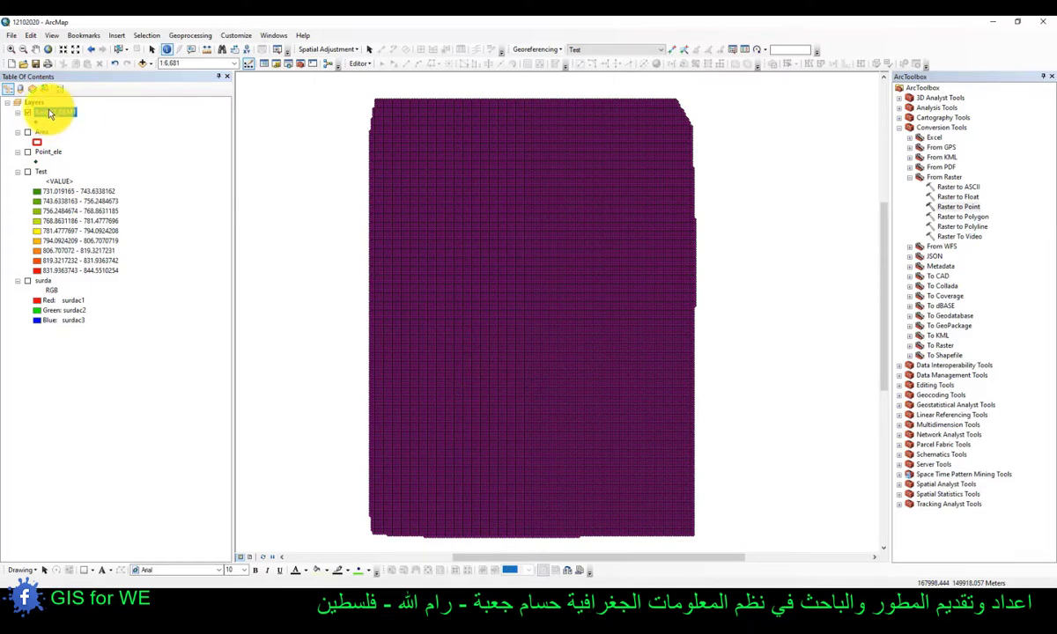
Step: Collapse the conversion toolsets and open the Spline tool from the Spatial Analyst interpolation toolset
double_click(913, 179)
left_click(899, 129)
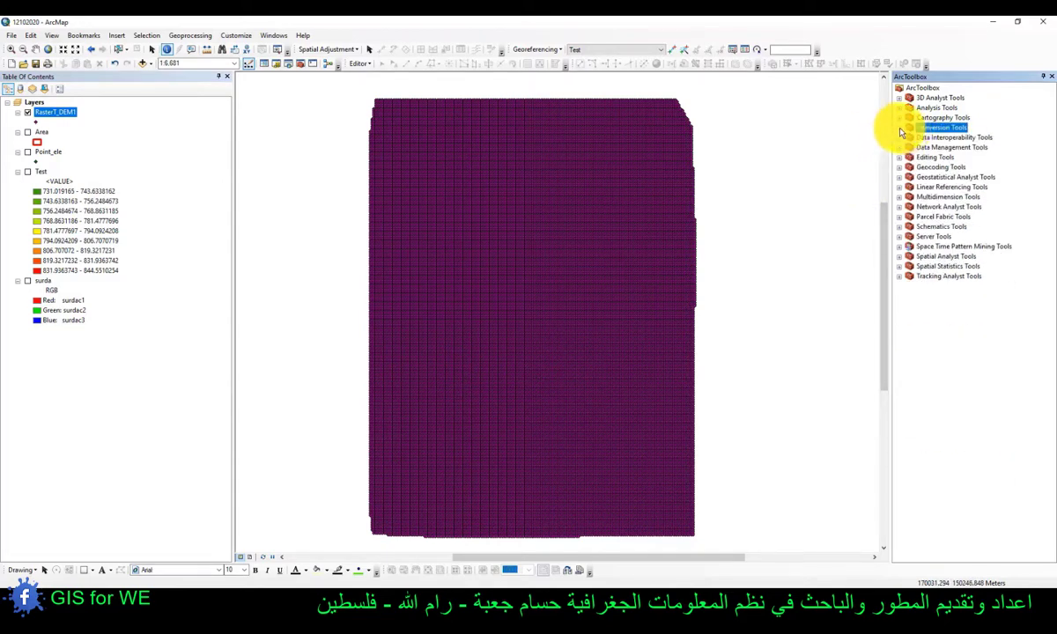
left_click(901, 258)
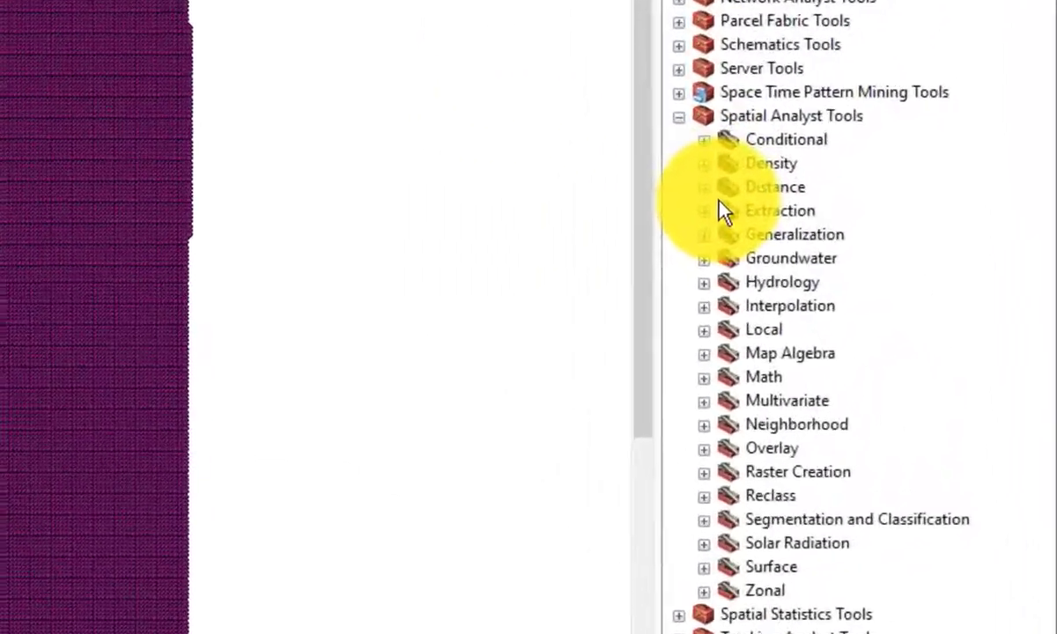
left_click(703, 304)
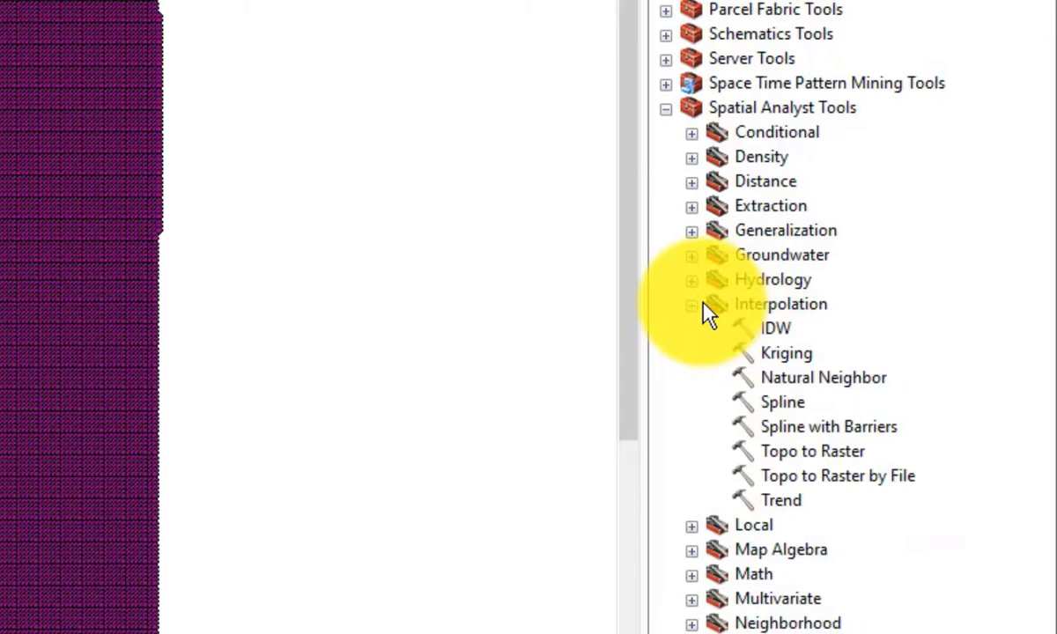
left_click(803, 309)
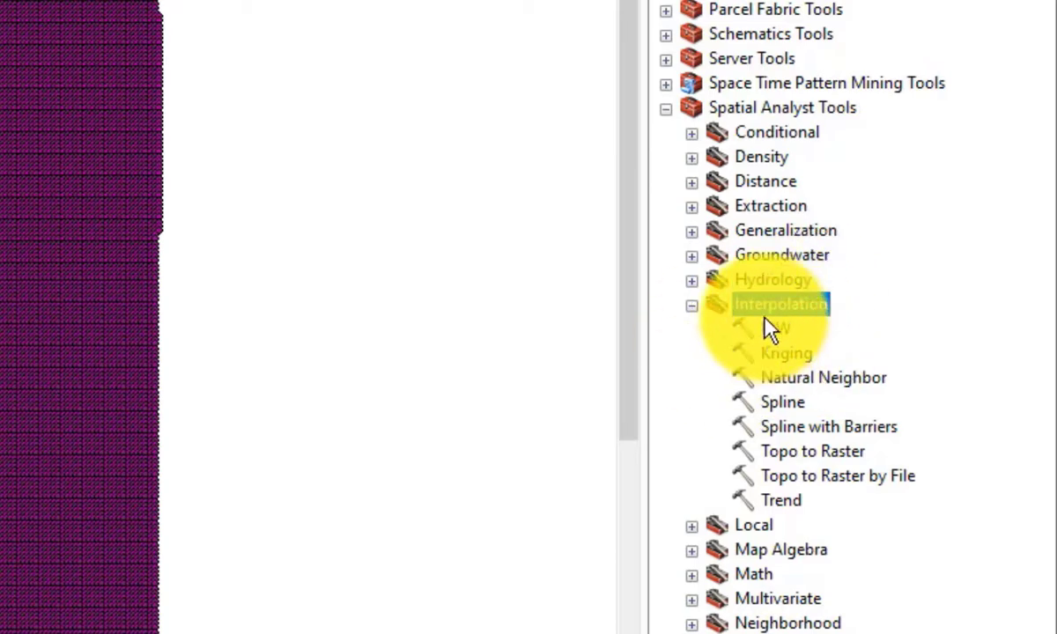
double_click(783, 407)
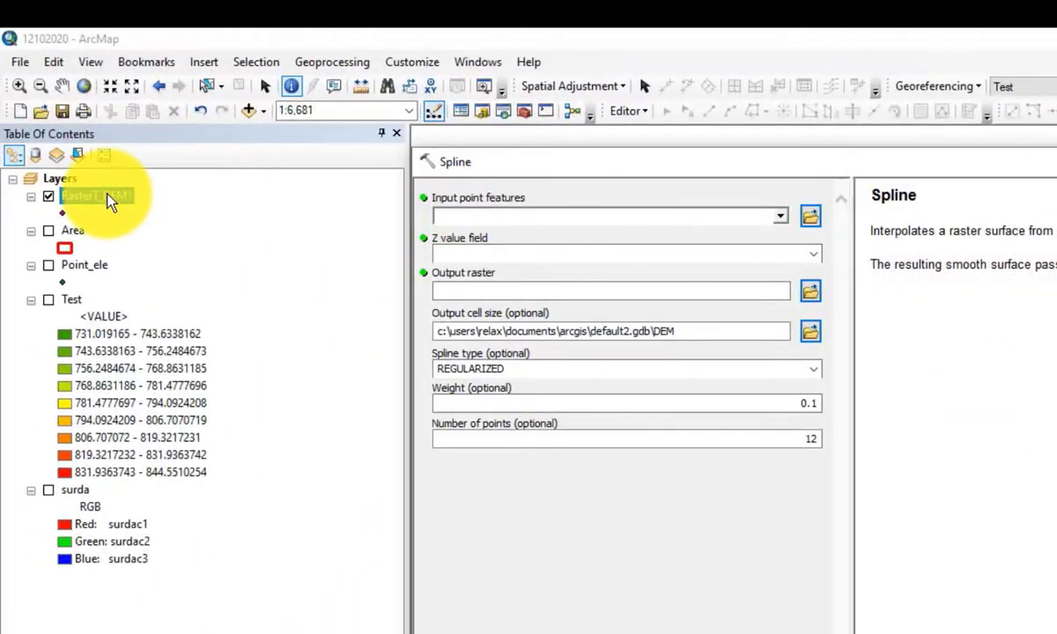
Step: Assign RasterT_DEM1 as the Spline input point features and grid_code as the Z value field
left_click_drag(109, 201, 444, 212)
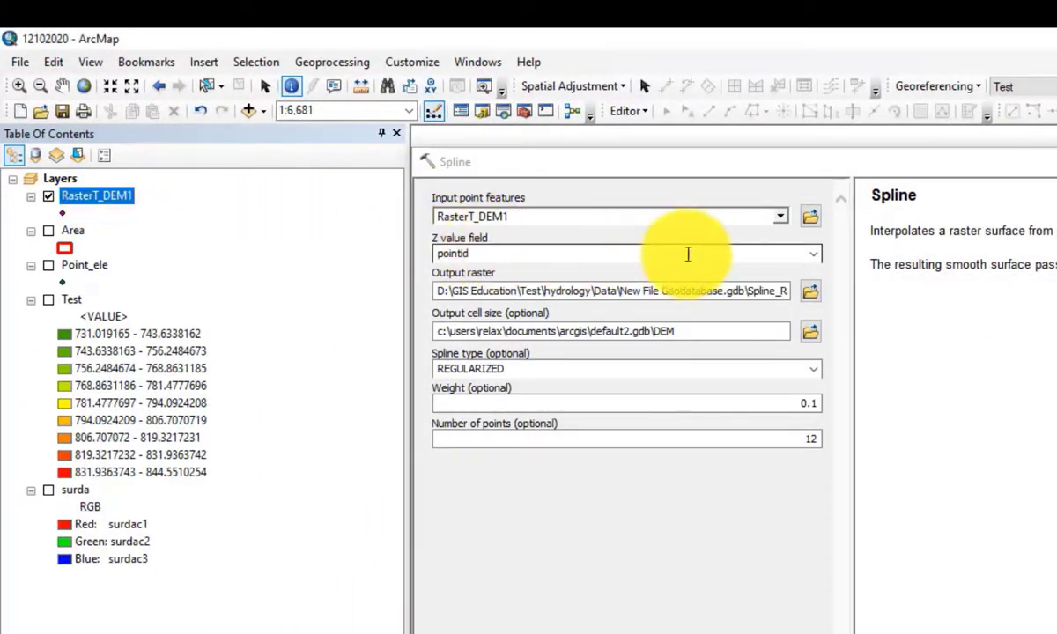
left_click(817, 256)
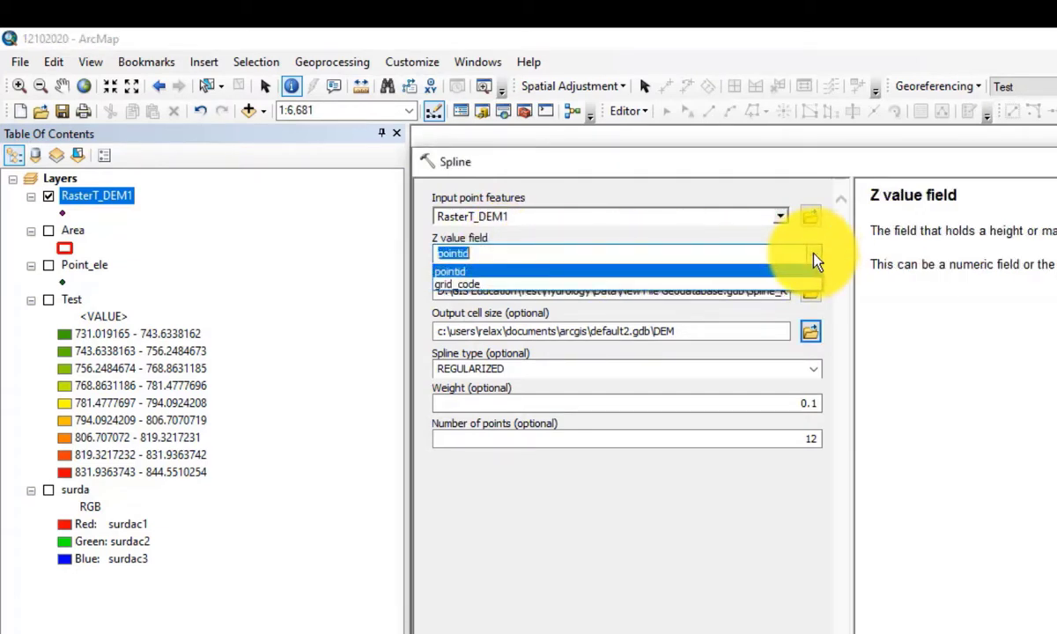
left_click(452, 286)
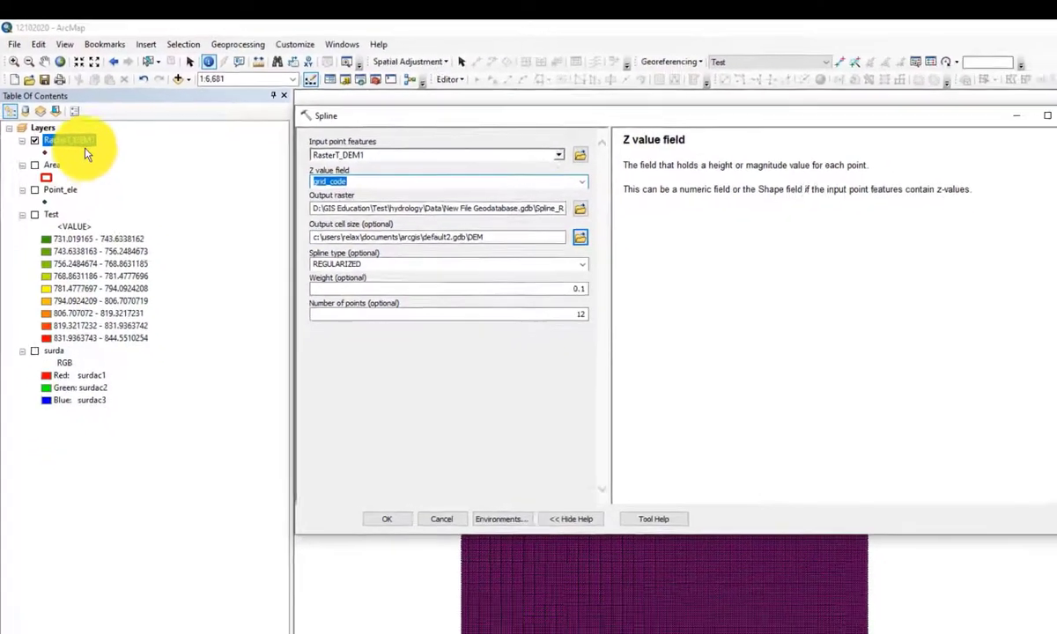
Step: Open the attribute table of RasterT_DEM1 and examine the values in its grid_code column
right_click(108, 188)
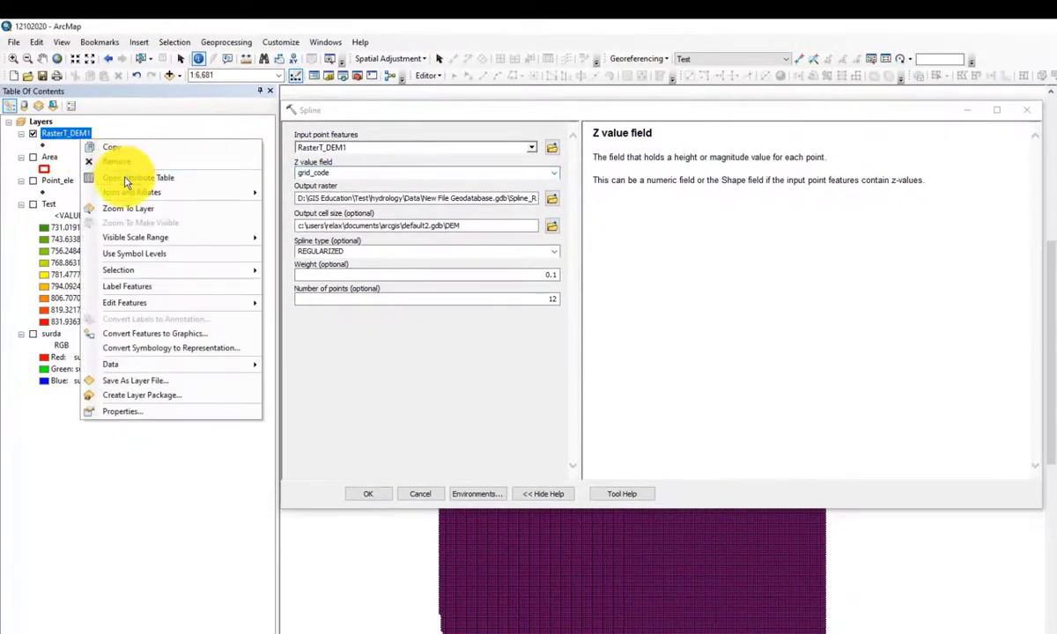
left_click(175, 249)
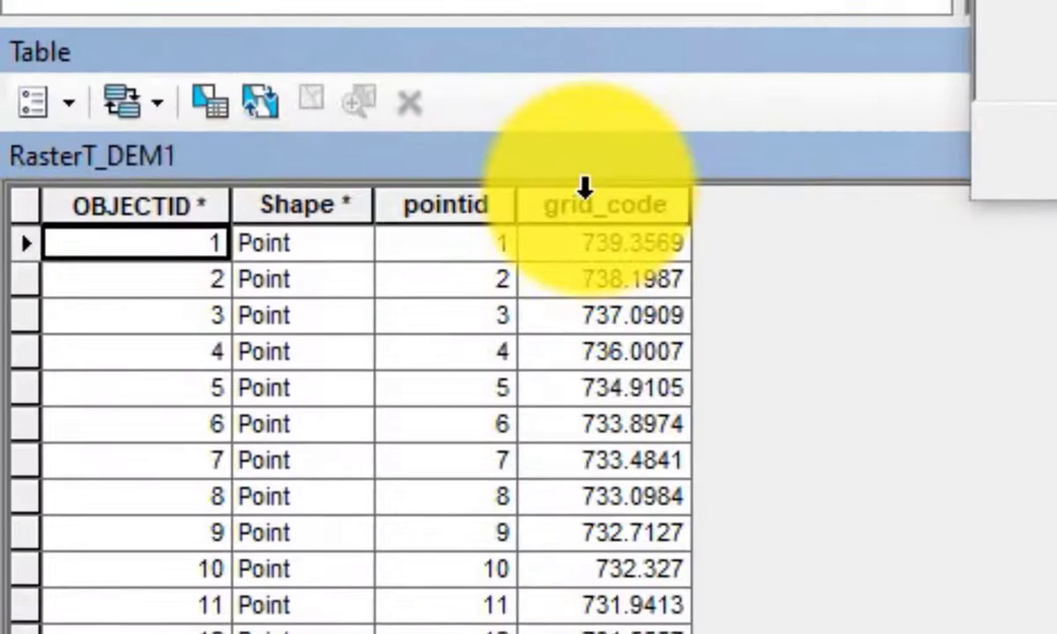
left_click(190, 494)
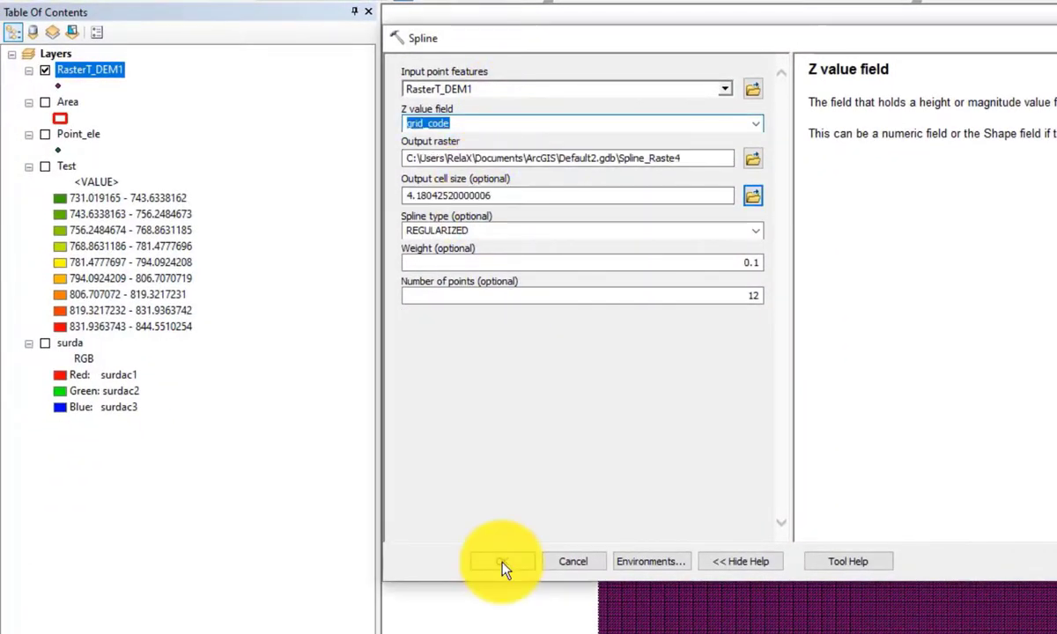
Step: Run the REGULARIZED Spline interpolation with output Spline_Raste4 in Default2.gdb, cell size 4.18042520000006, weight 0.1 and 12 points
left_click(501, 564)
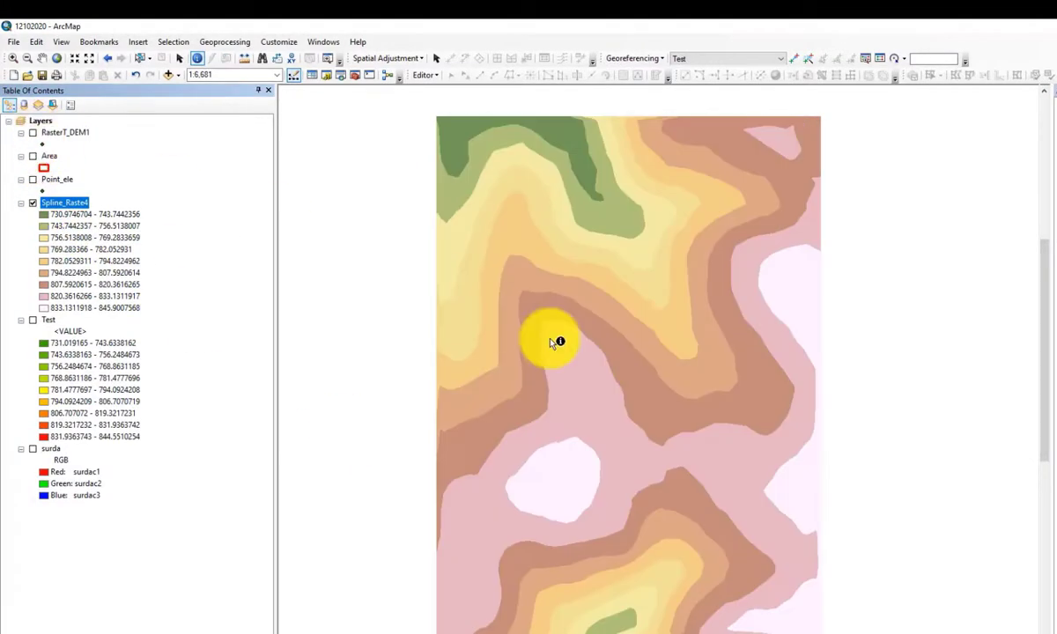
scroll(605, 428, "up", 1)
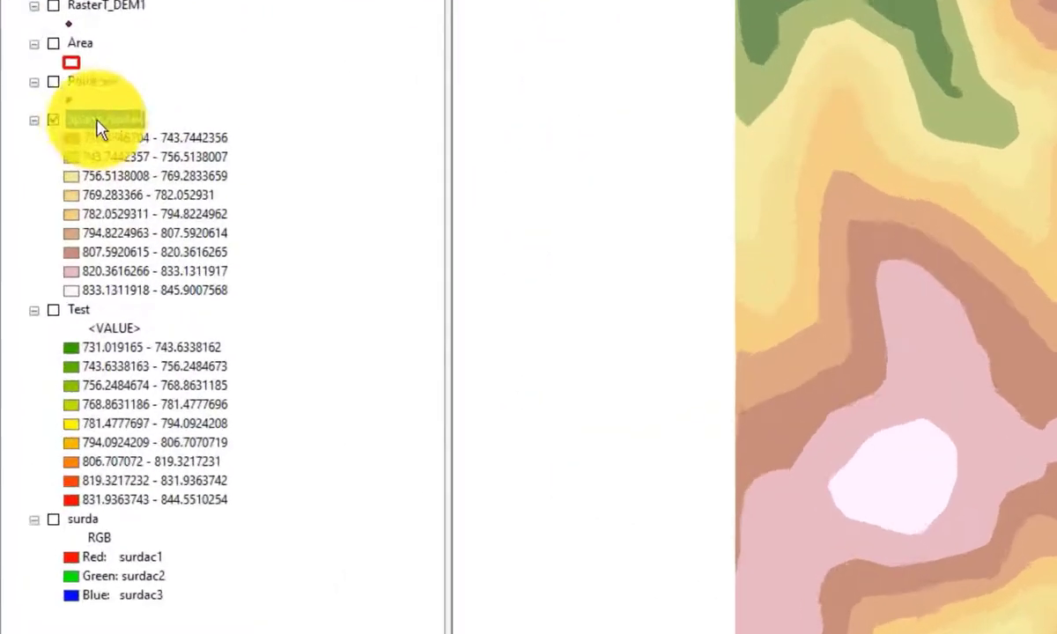
Step: Rename the Spline_Raste4 layer as Spline
left_click(53, 174)
left_click_drag(74, 172, 53, 179)
left_click_drag(153, 88, 161, 88)
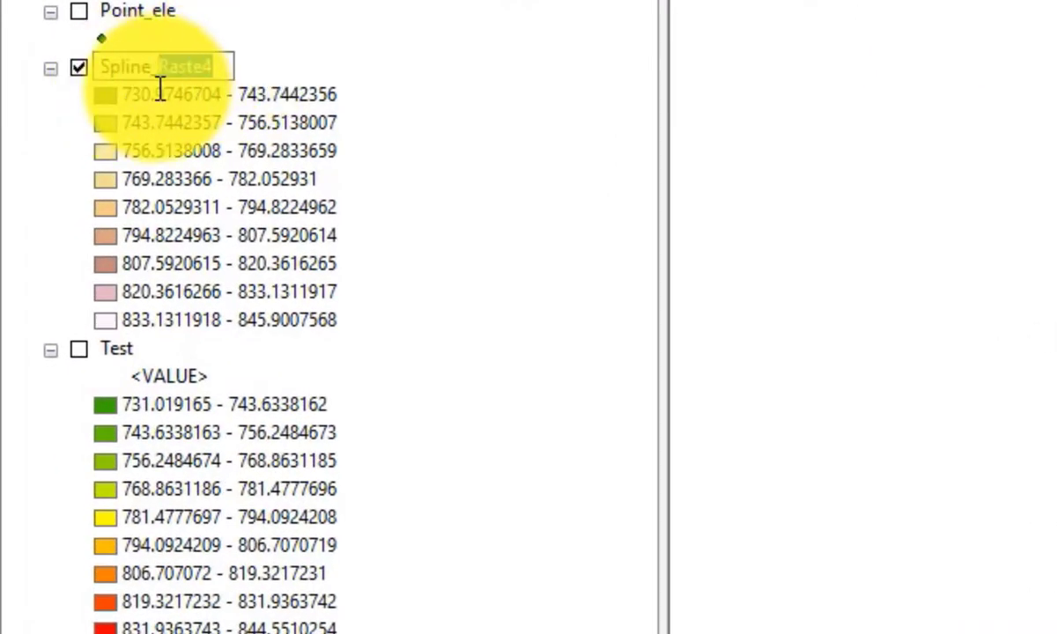
key("Return")
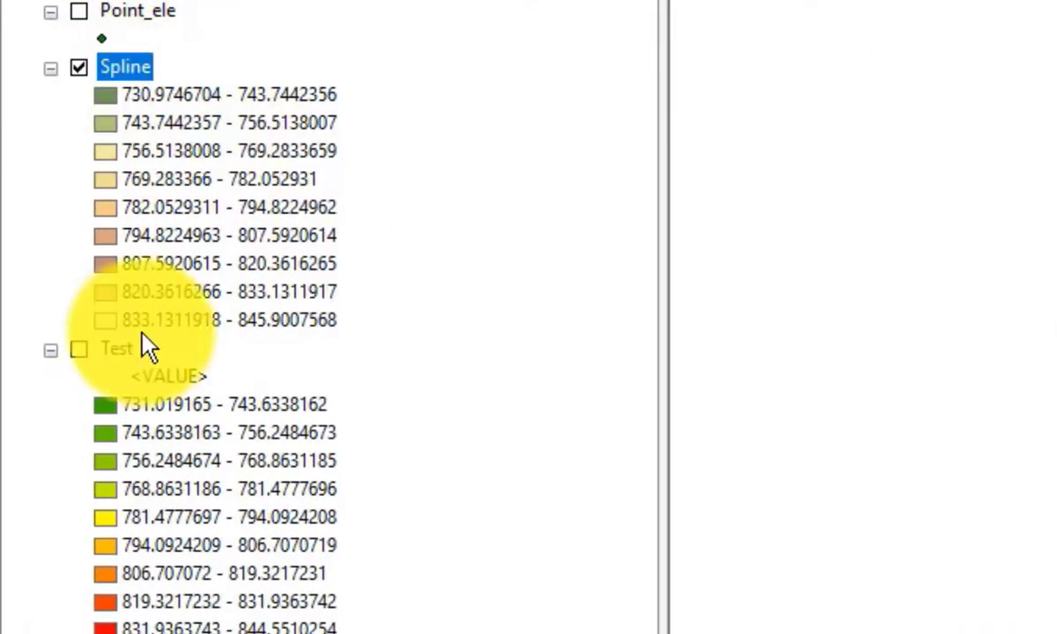
Step: Remove the Test raster layer from the map's layer list
left_click(123, 350)
left_click(53, 351)
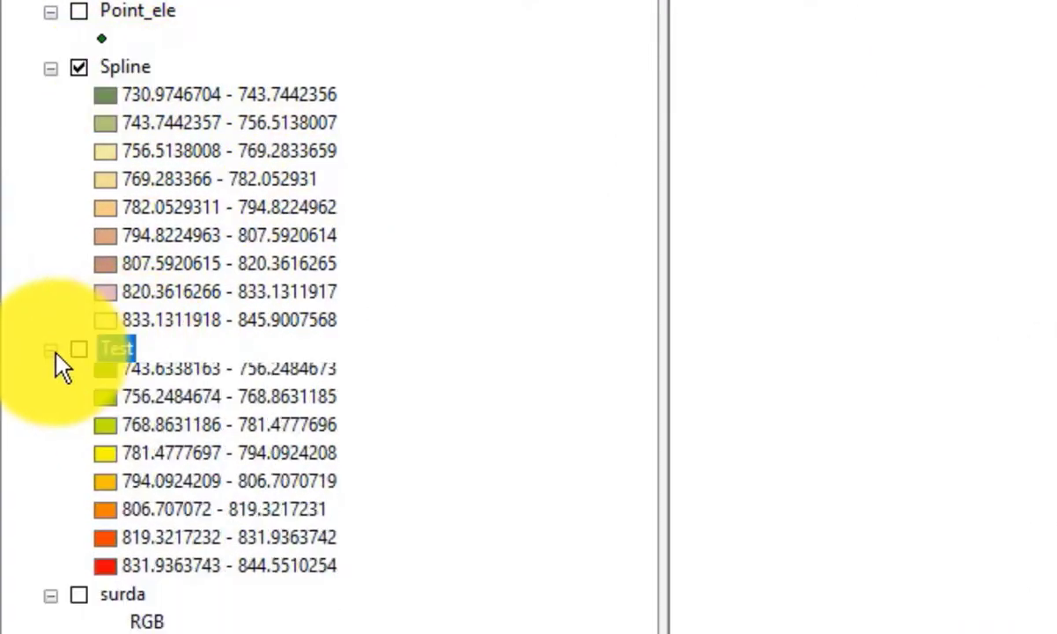
right_click(115, 351)
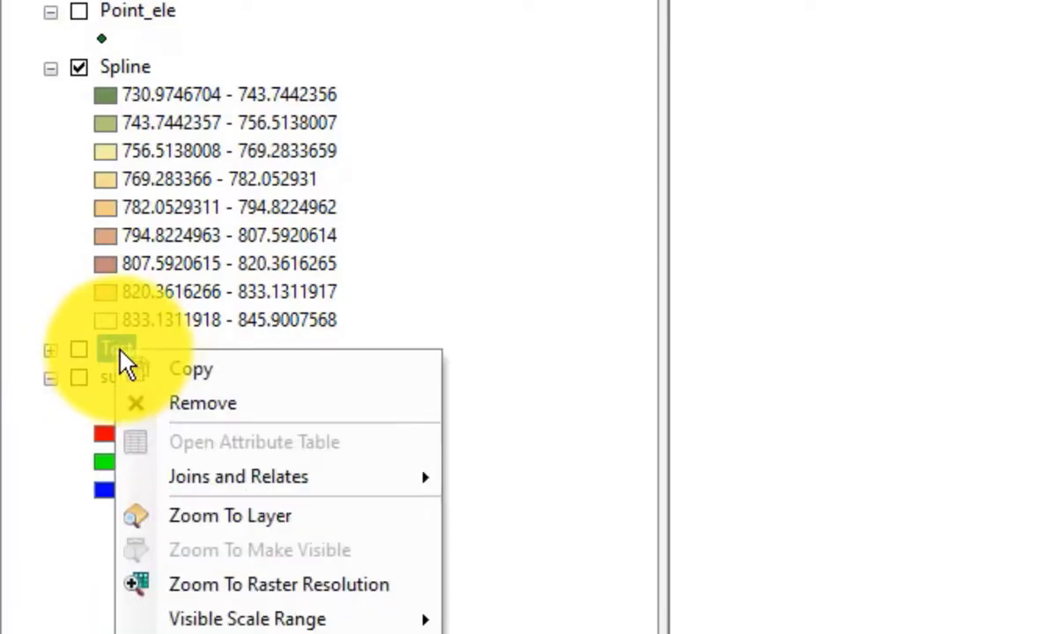
left_click(196, 410)
Step: Rename the Spline layer as DEM
left_click(137, 68)
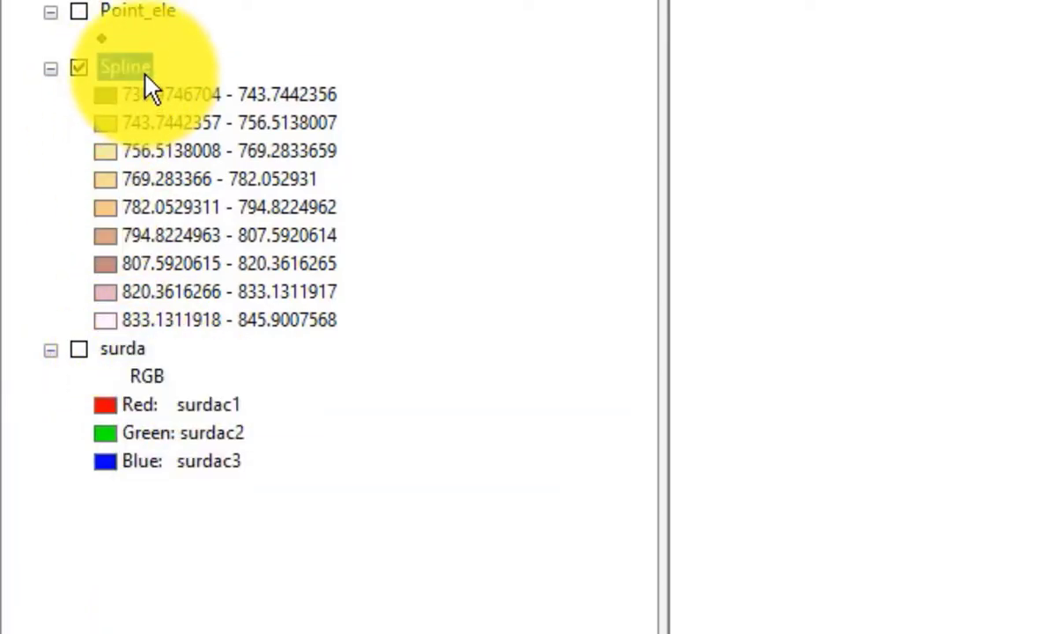
left_click(145, 74)
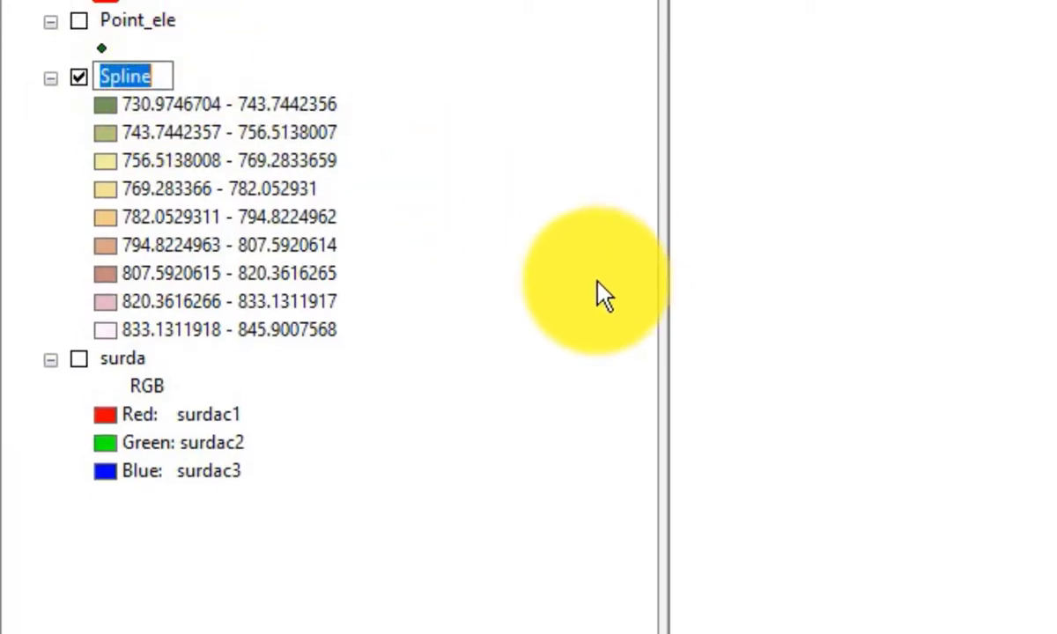
scroll(598, 382, "up", 3)
type("DEM")
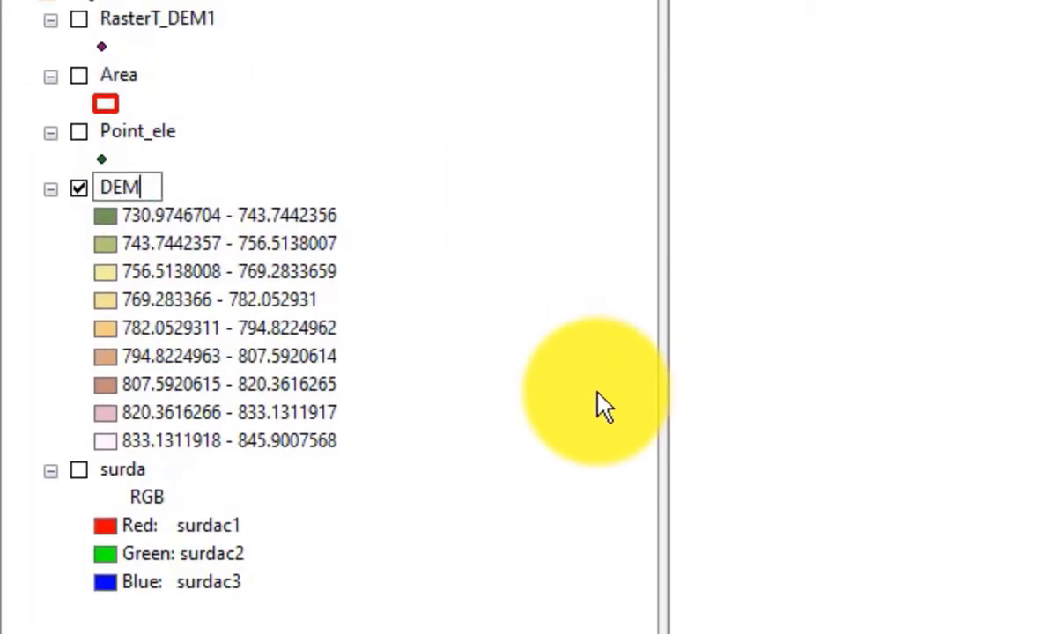
key("Return")
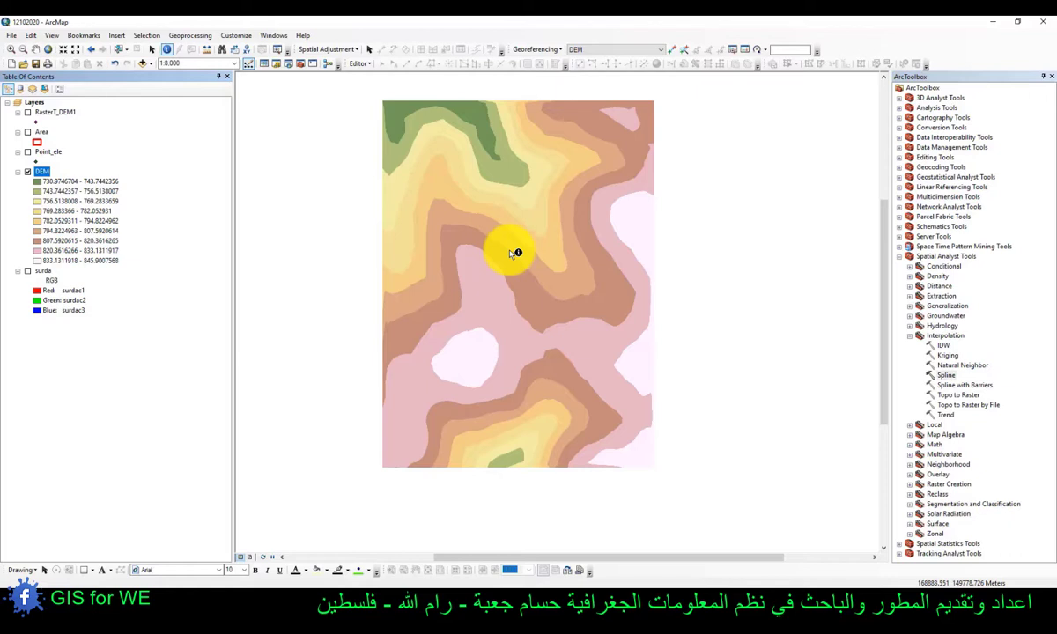
Step: Open the Fill tool from the Spatial Analyst Hydrology toolset and assign DEM as its input surface raster
left_click(910, 326)
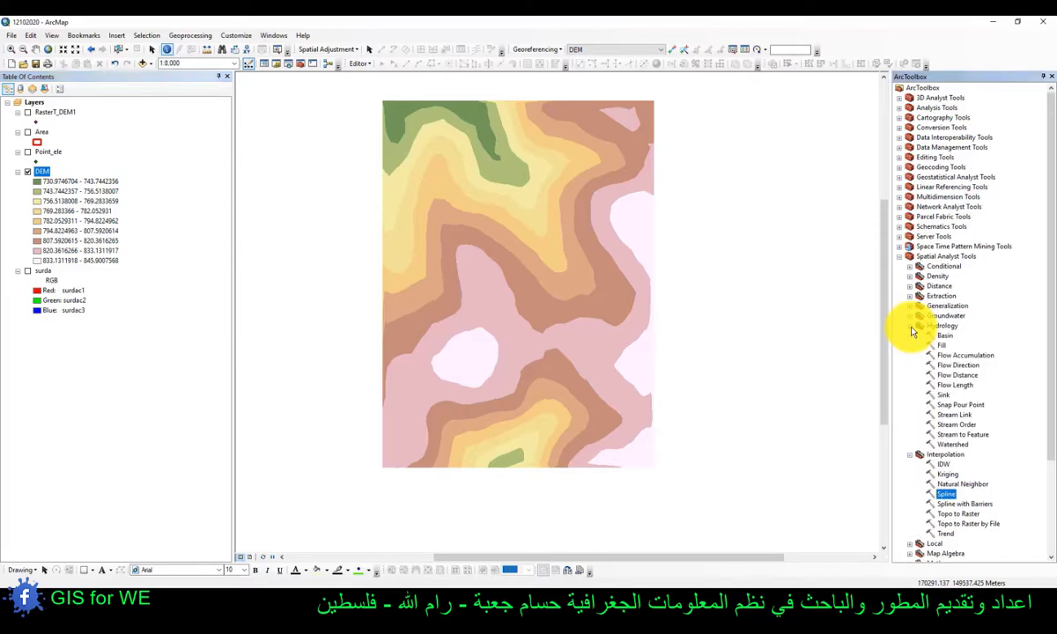
left_click(911, 455)
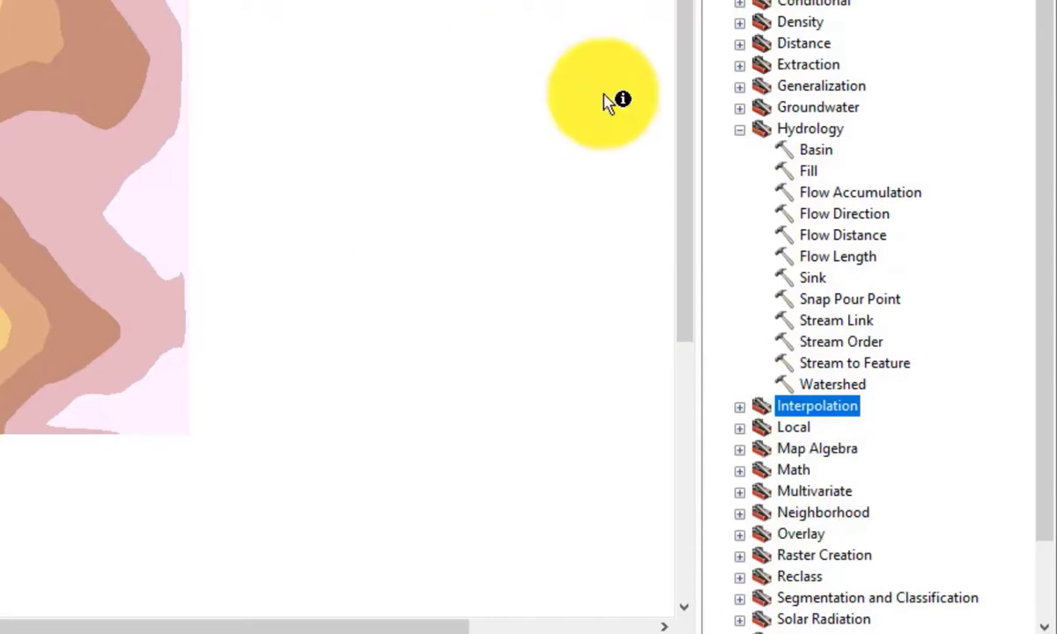
left_click(790, 175)
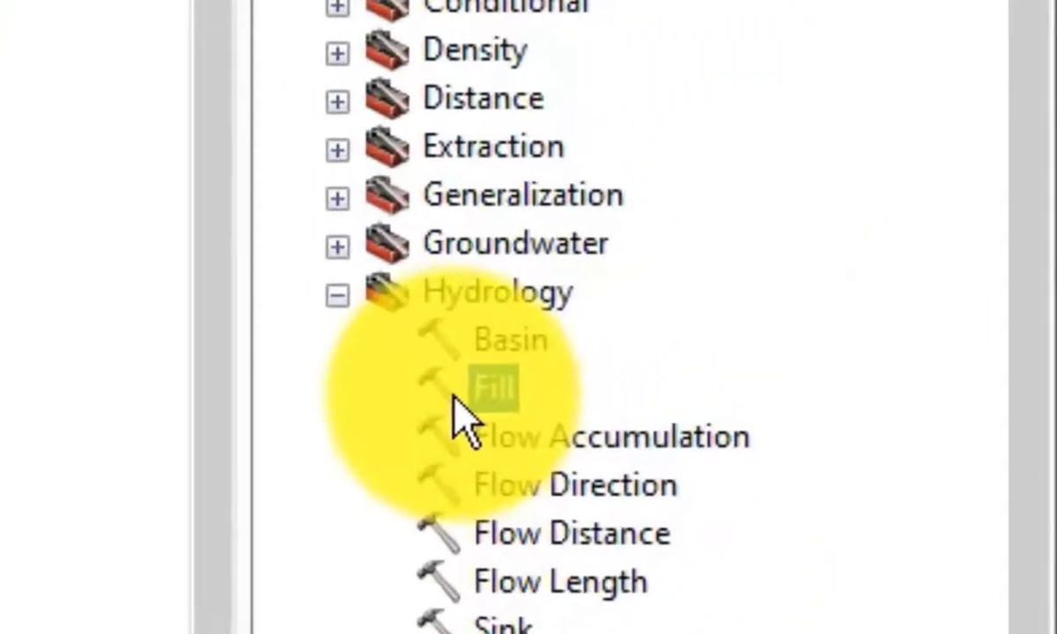
double_click(456, 398)
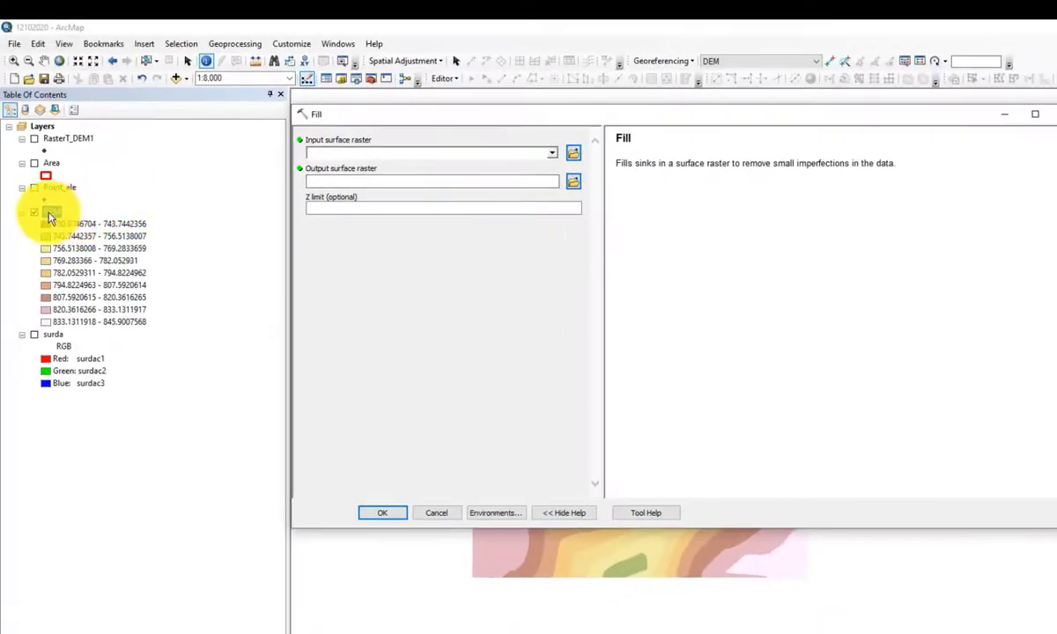
left_click_drag(50, 218, 345, 157)
Step: Name the Fill tool's output surface raster Fill_dem in Default2.gdb
left_click_drag(519, 184, 482, 190)
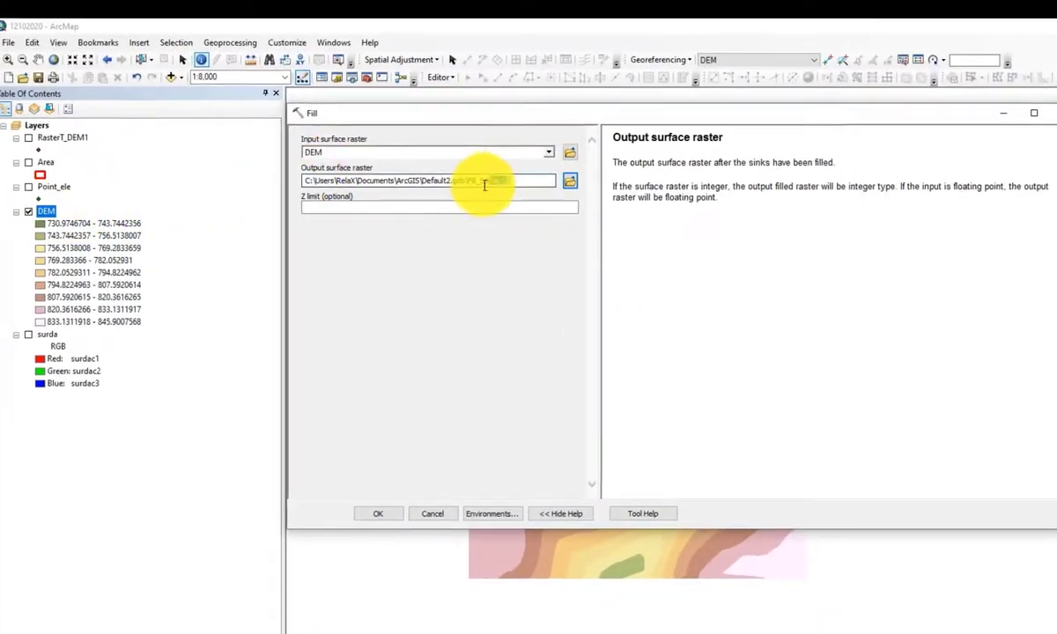
key("BackSpace")
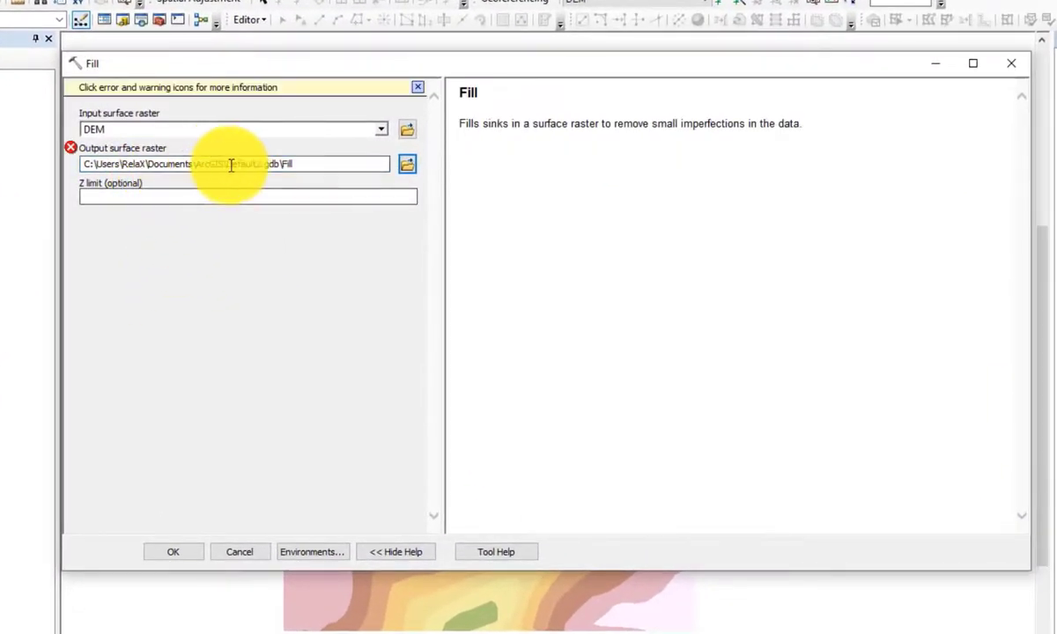
left_click(337, 168)
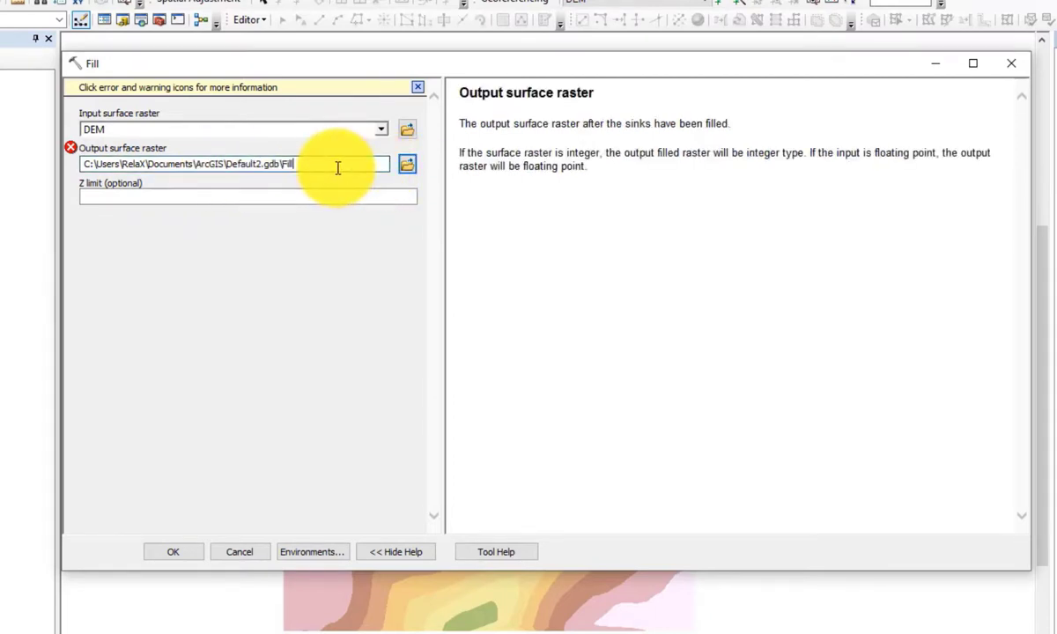
left_click(266, 285)
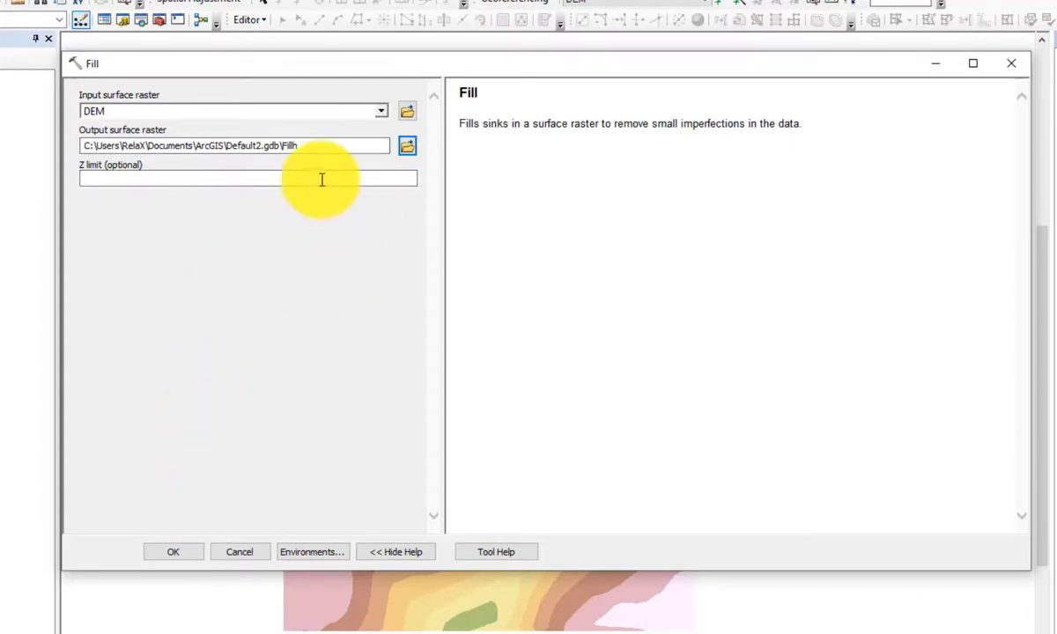
left_click(315, 148)
key("BackSpace")
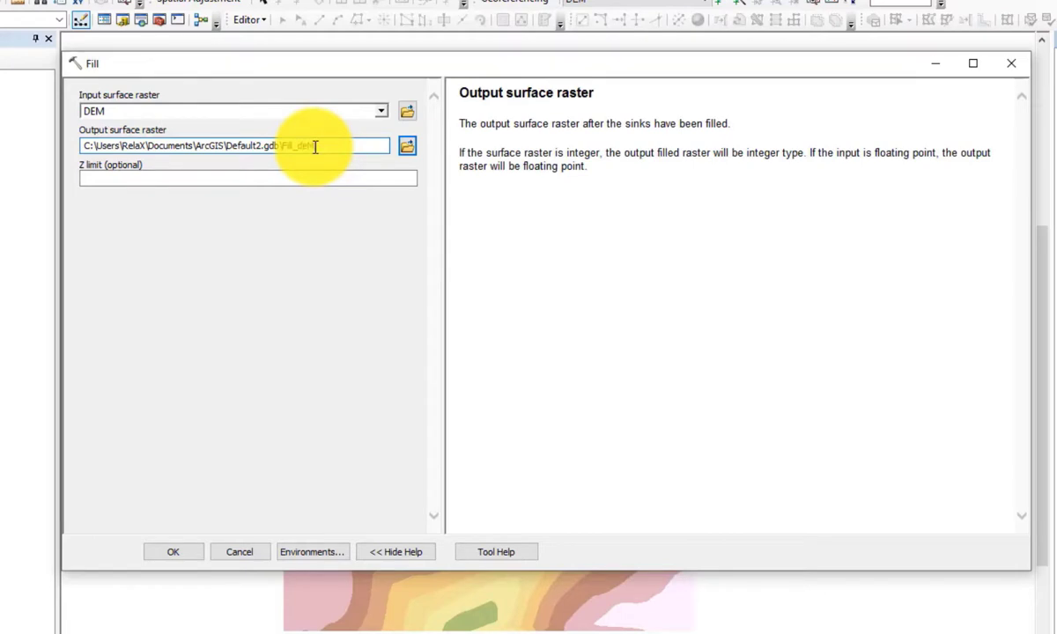
type("m")
left_click(284, 295)
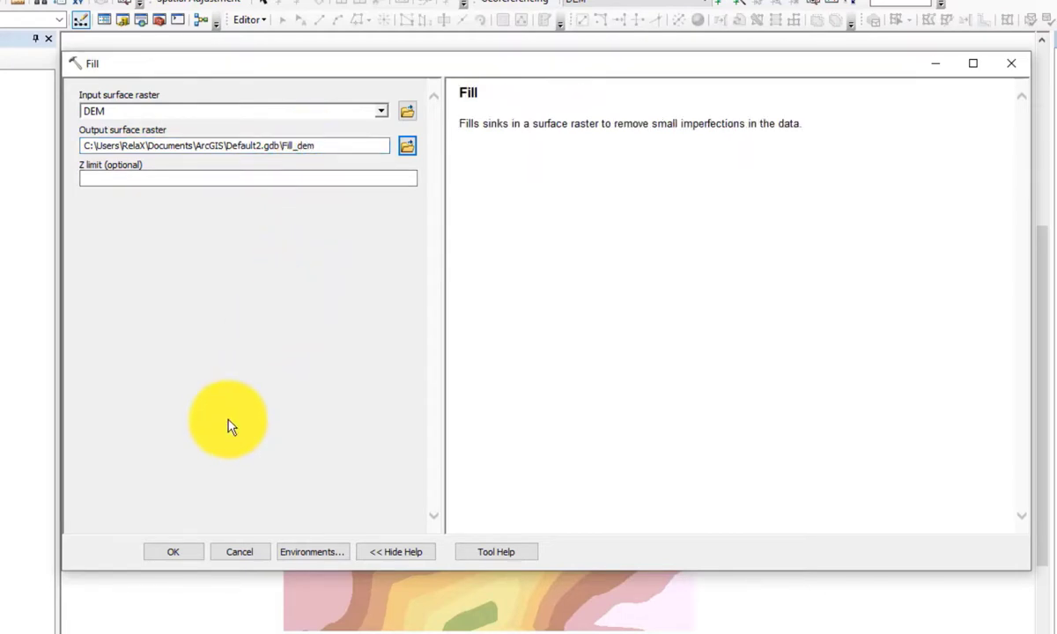
Step: Set the output surface raster name to Fill_DEM in Default2.gdb and run Fill without a Z limit
left_click_drag(315, 145, 298, 147)
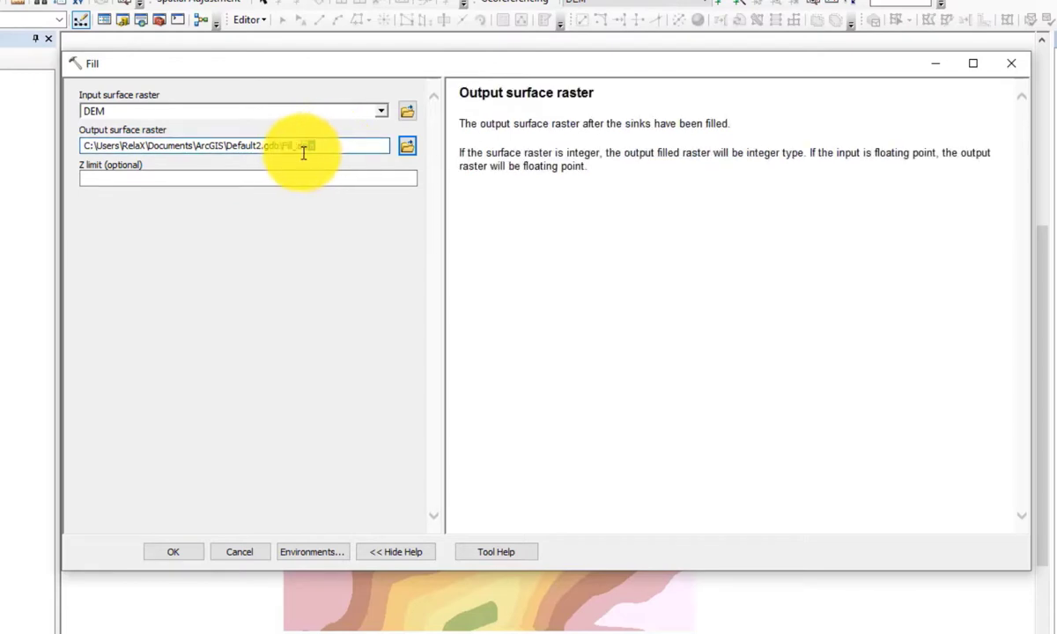
key("BackSpace")
left_click(254, 314)
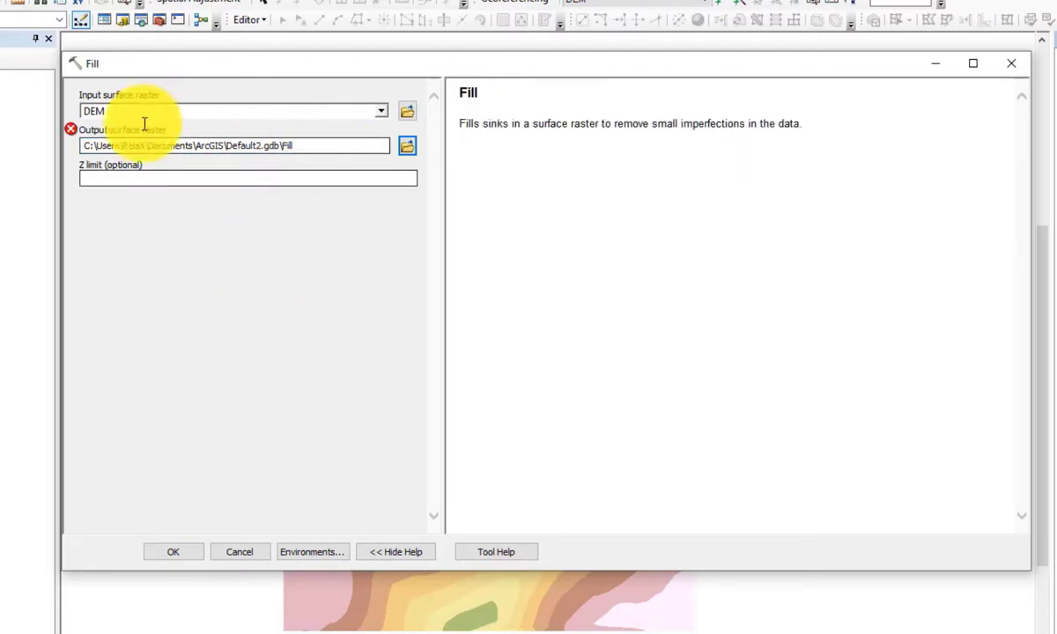
left_click(318, 147)
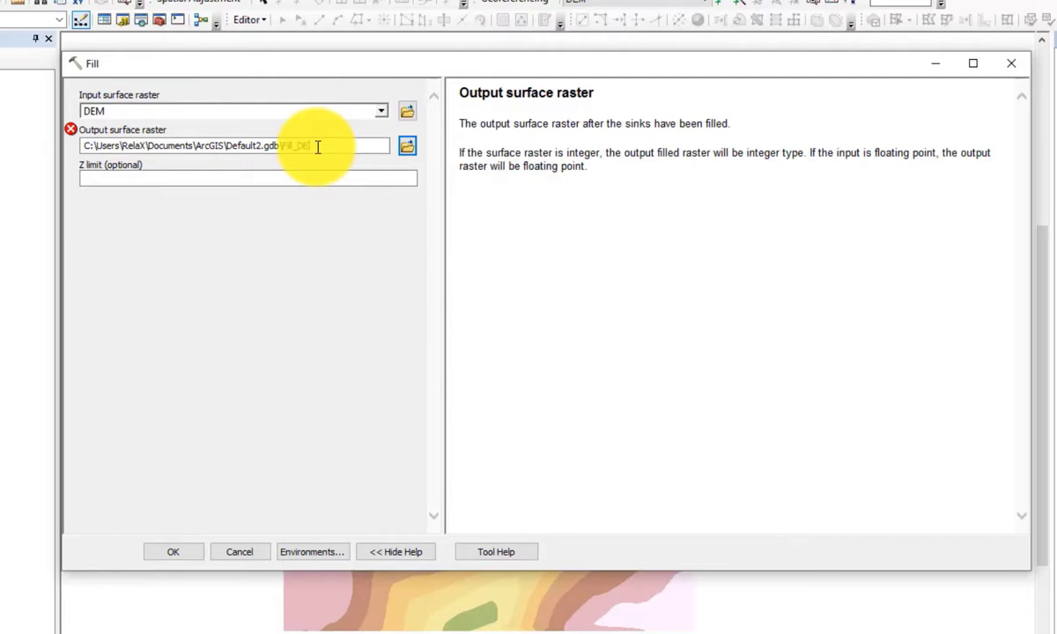
left_click(279, 298)
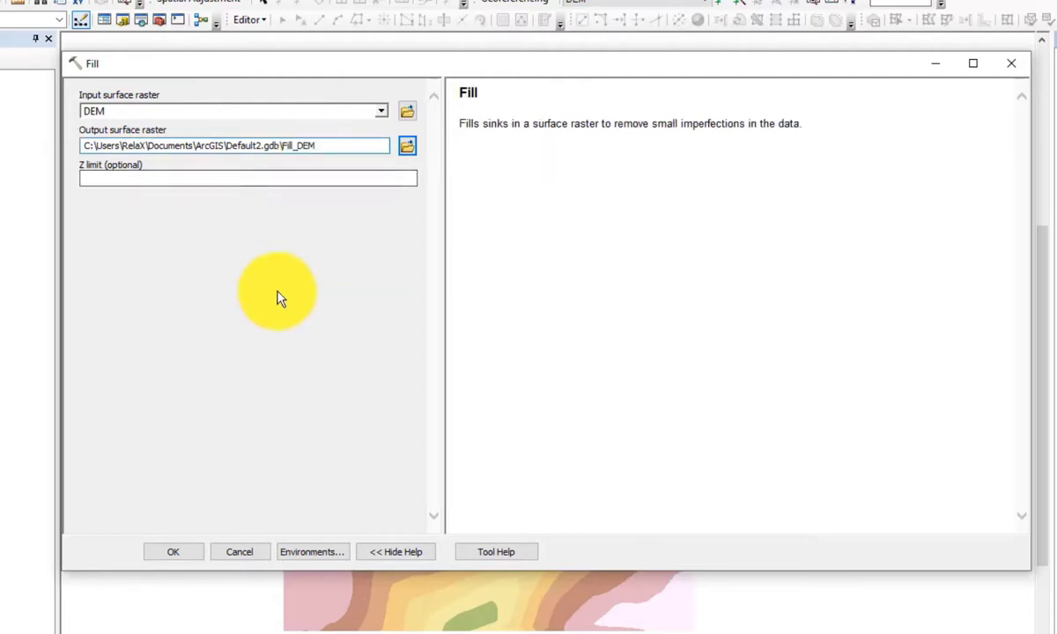
left_click(179, 553)
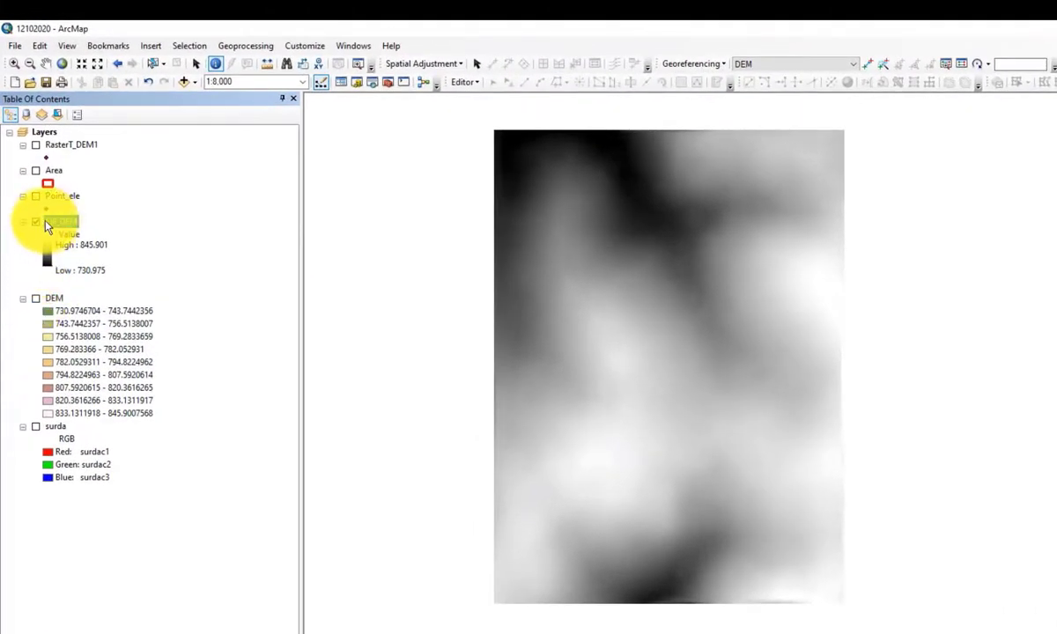
Step: Hide the Fill_DEM layer and assign it as the input surface raster of the Hydrology Flow Direction tool
left_click(36, 222)
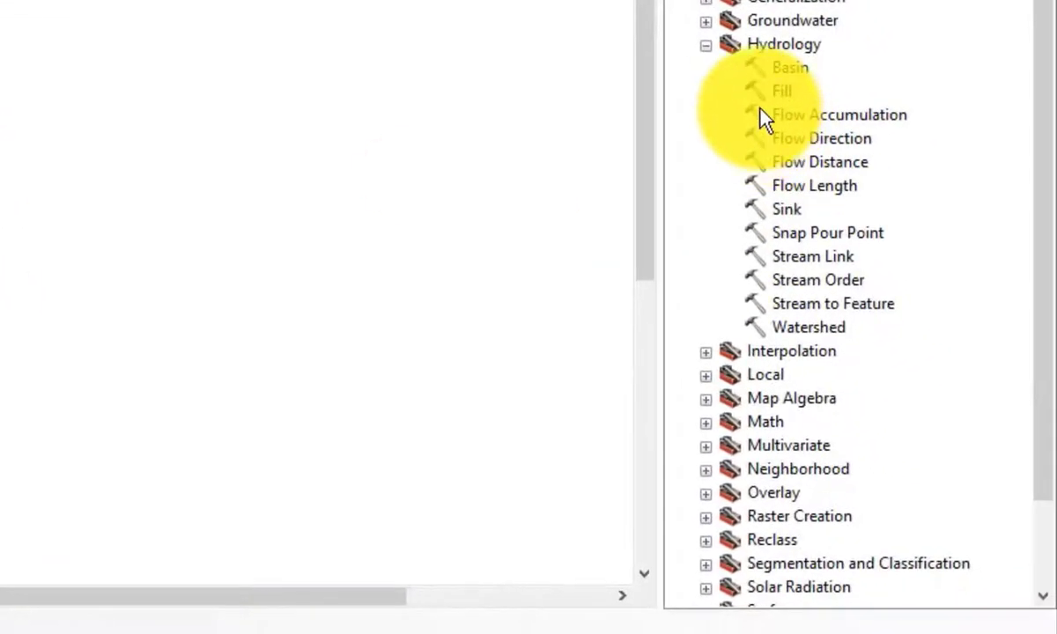
left_click(779, 48)
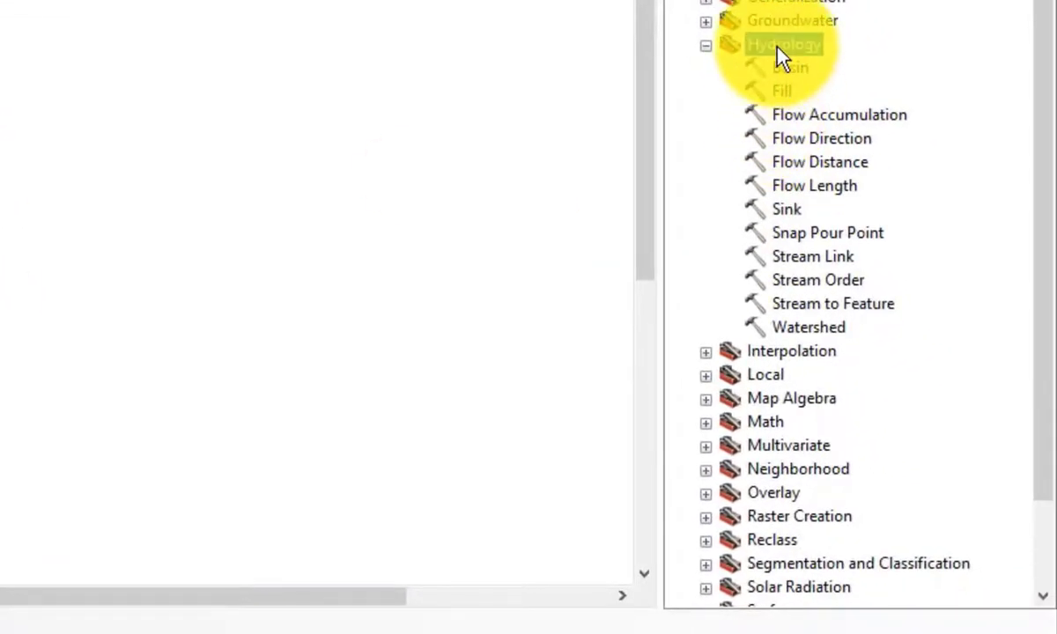
left_click(777, 96)
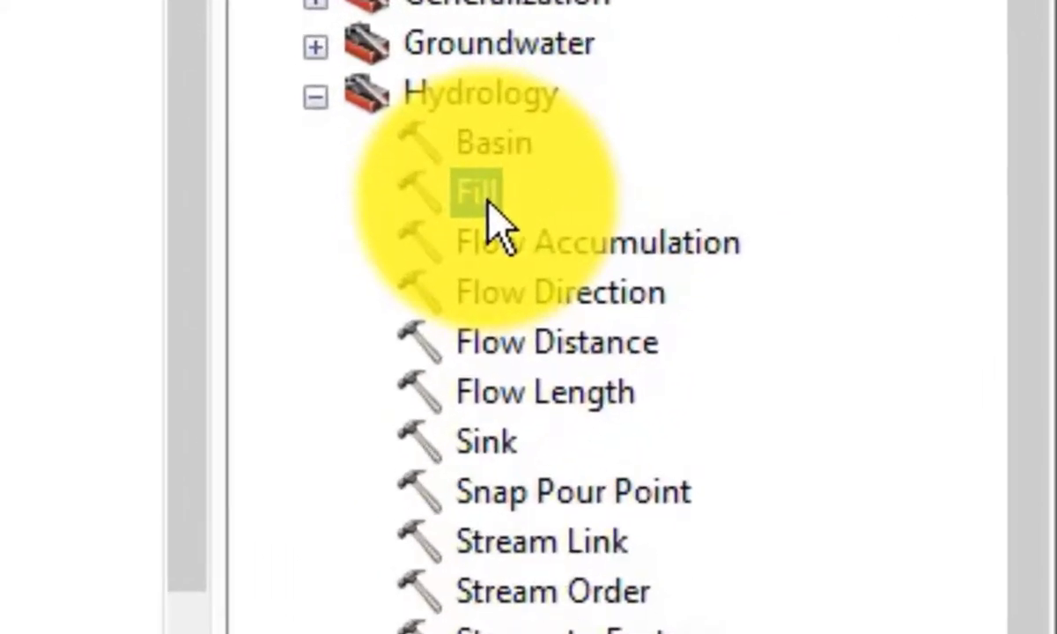
double_click(524, 293)
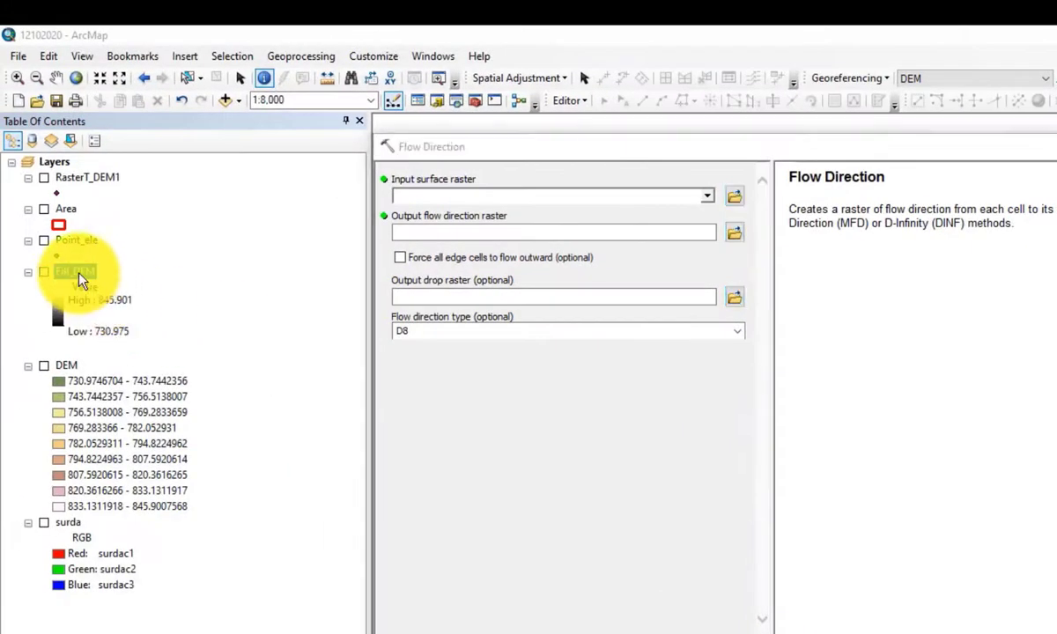
left_click_drag(2, 253, 341, 183)
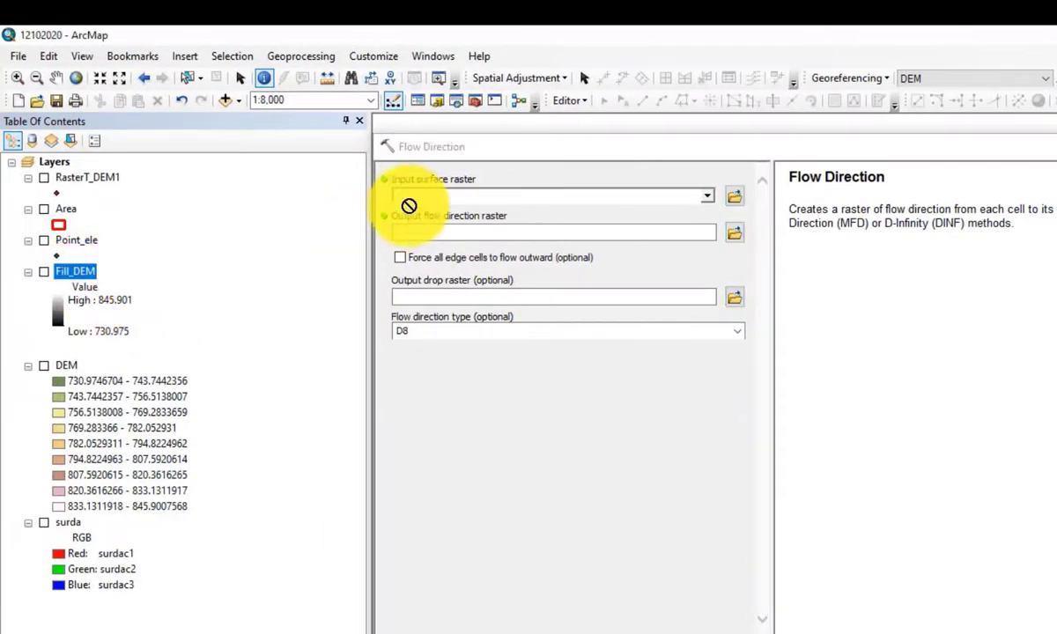
left_click_drag(420, 203, 425, 198)
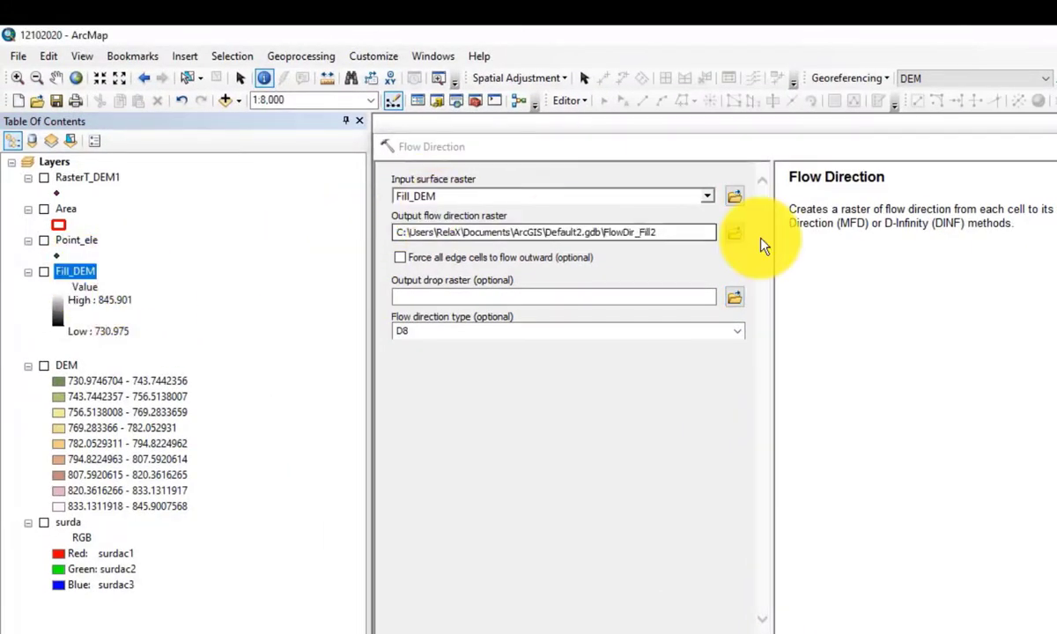
Step: Run Flow Direction with the D8 type and the output raster named FlowDir in Default2.gdb
left_click_drag(671, 234, 640, 236)
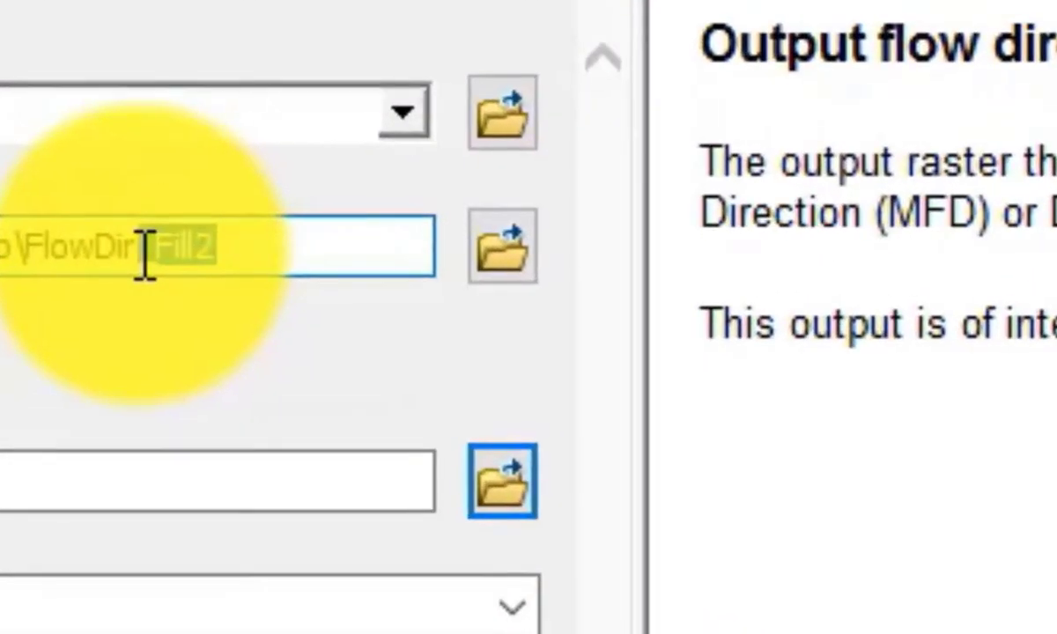
key("BackSpace")
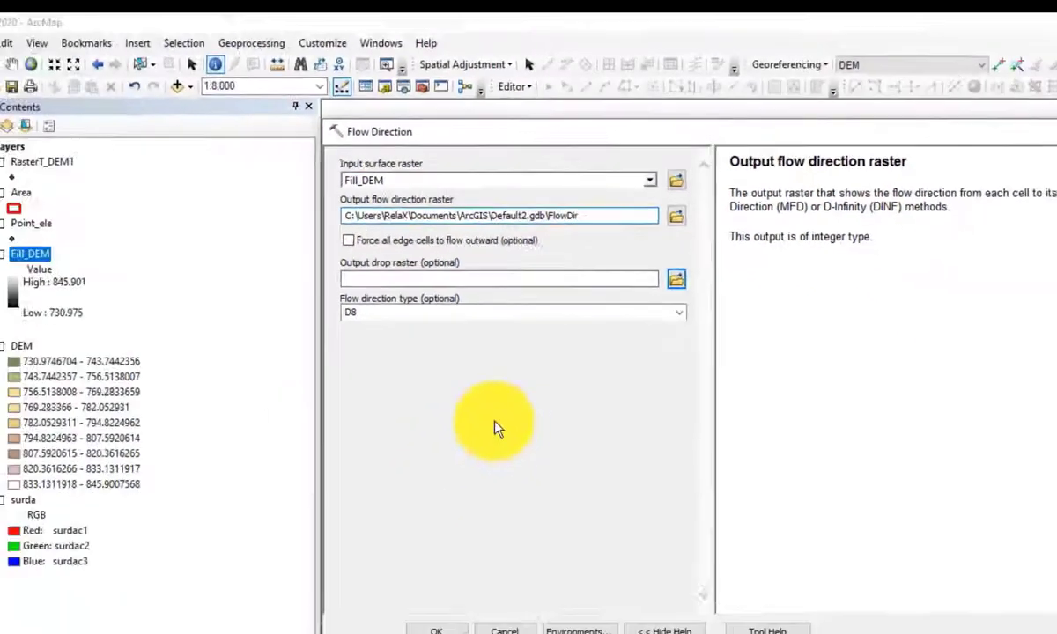
left_click(513, 402)
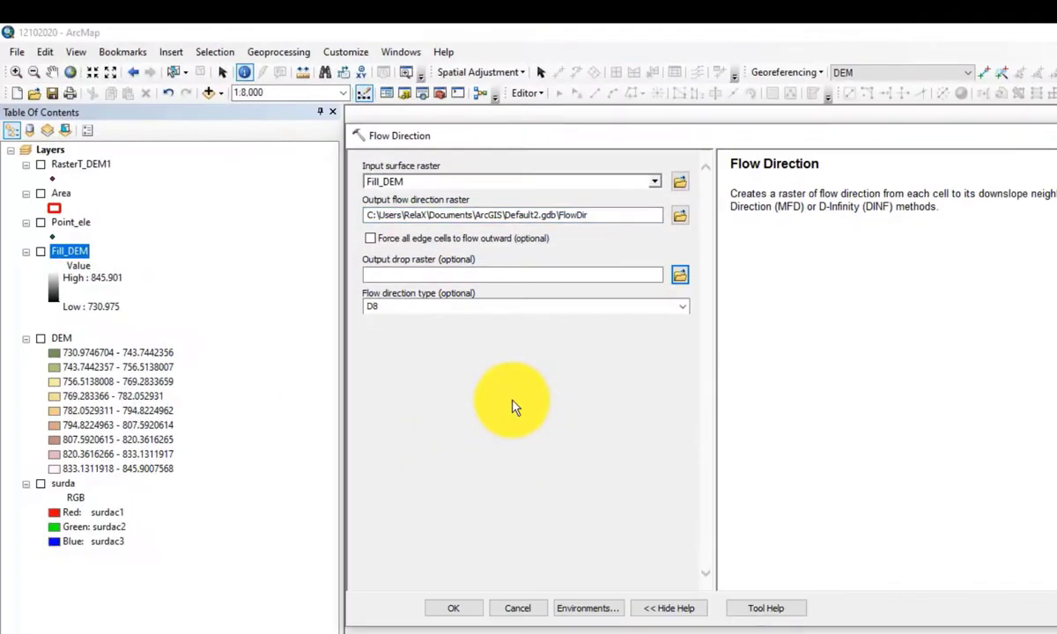
left_click(450, 608)
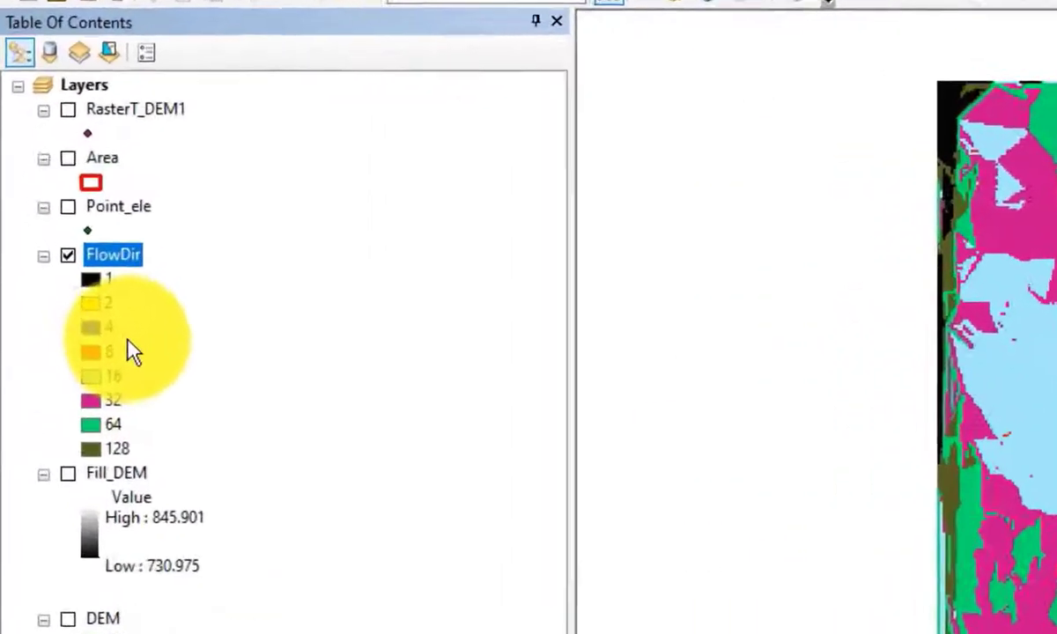
Step: Open the FlowDir attribute table and examine its direction codes in the Value column, selecting the record with value 1
right_click(114, 275)
left_click(254, 356)
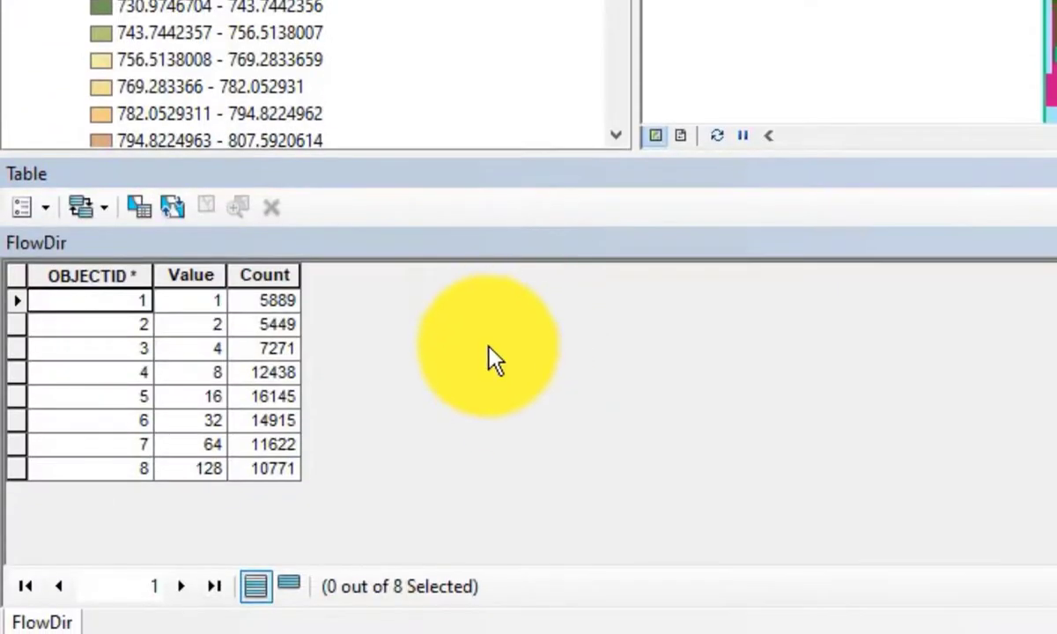
left_click(194, 273)
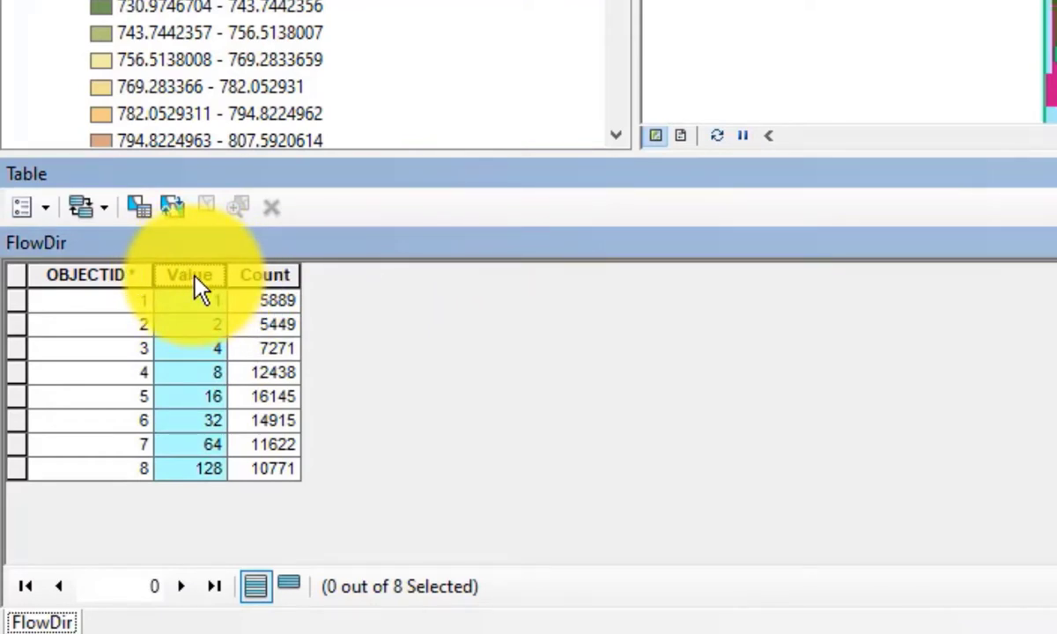
left_click(14, 302)
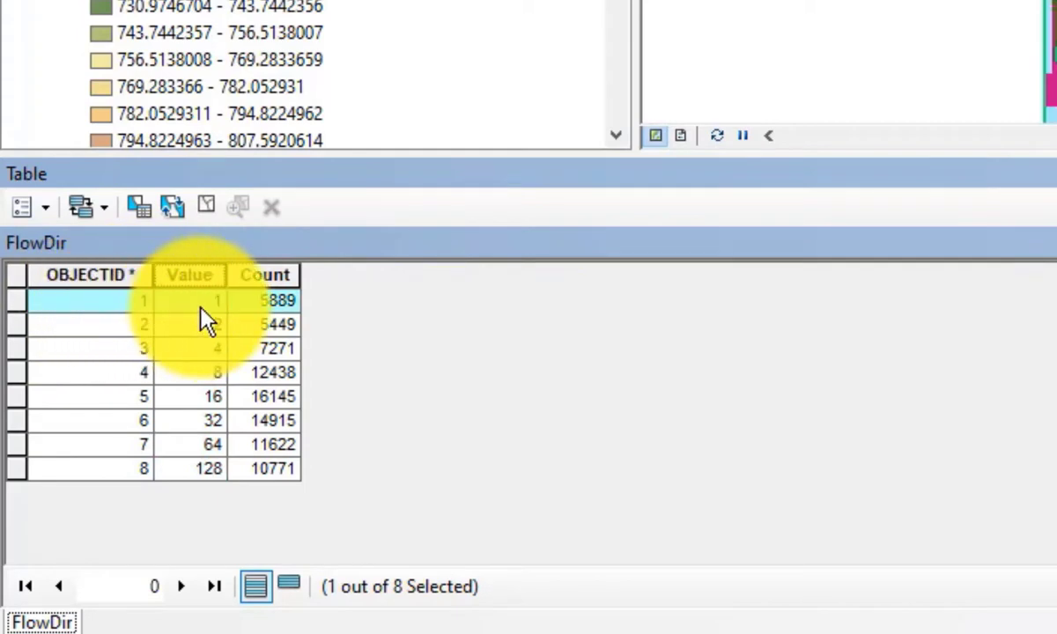
left_click(184, 377)
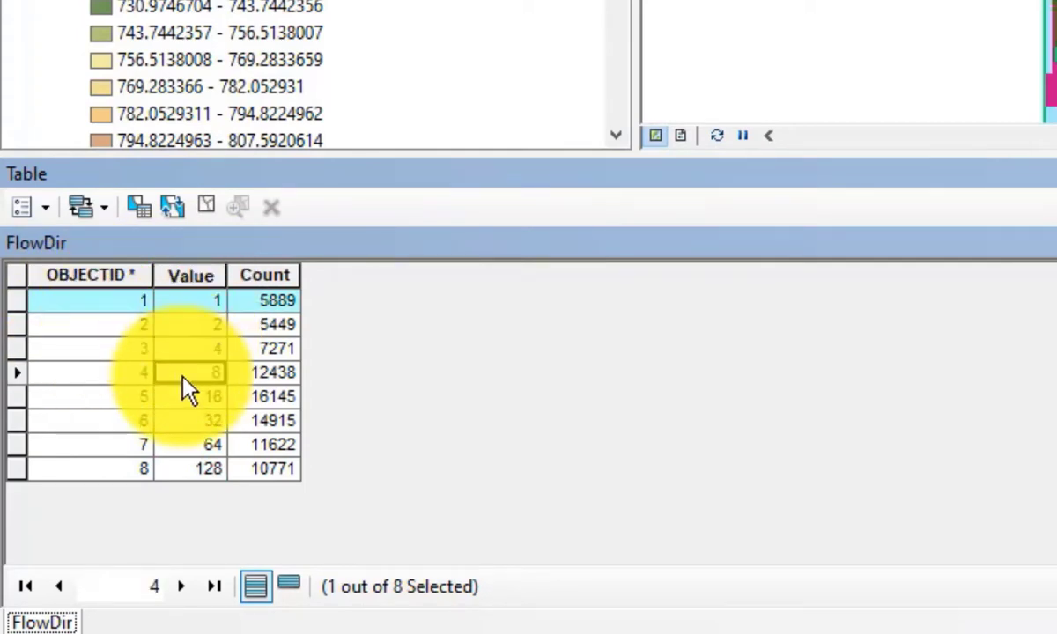
Step: Examine the direction codes 16, 32, 64 and 128 in the Value column of the FlowDir table
left_click(189, 398)
left_click(183, 421)
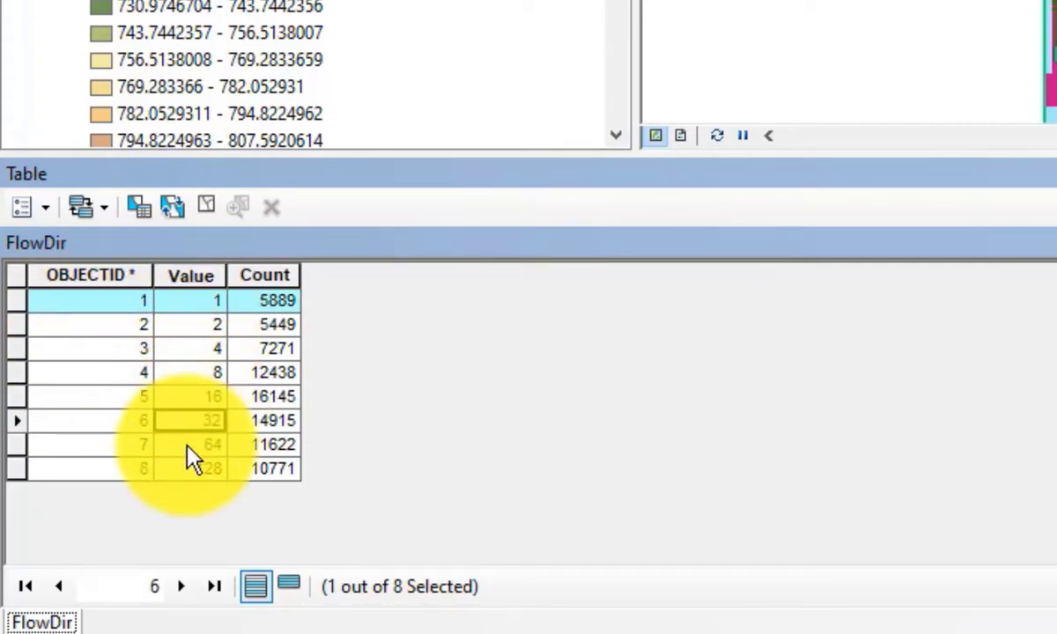
left_click(187, 446)
left_click(181, 469)
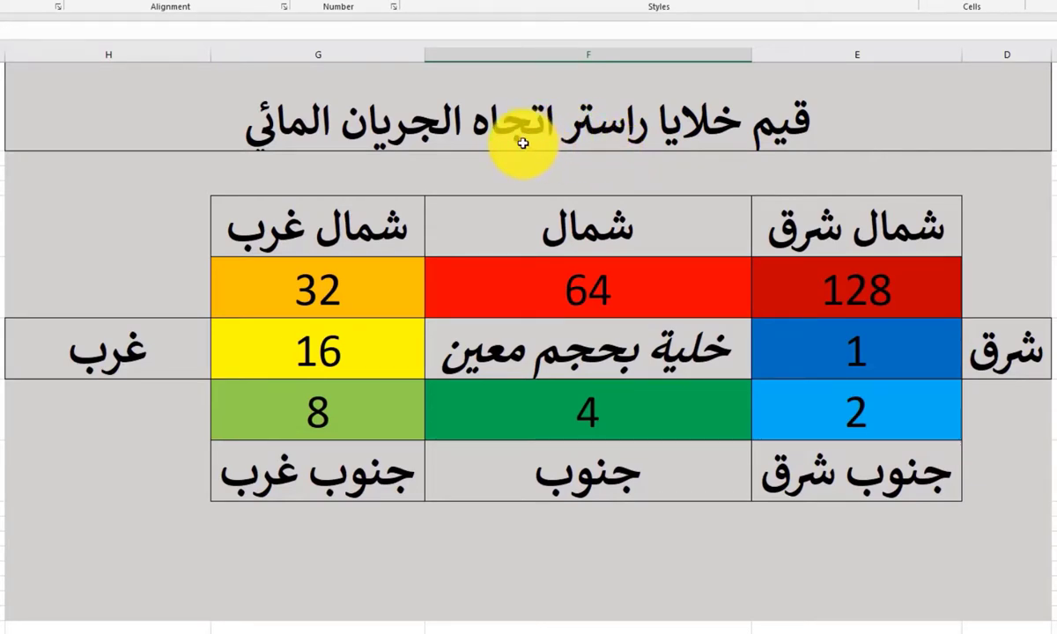
Step: Switch to the Excel chart of flow direction cell values and trace the codes around the centre cell, beginning and ending at 1
left_click(298, 132)
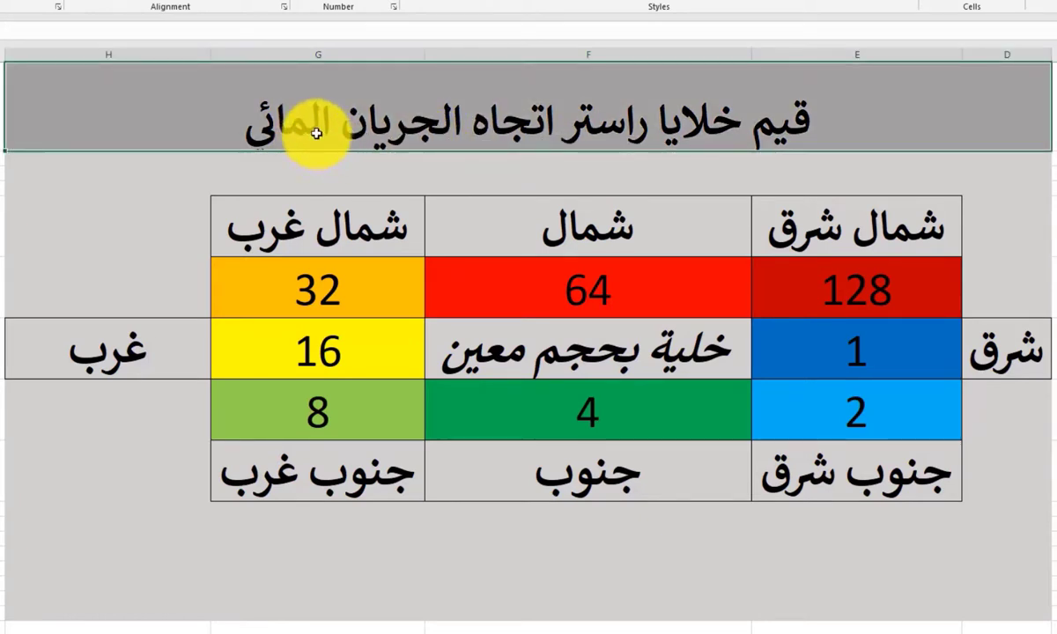
left_click(575, 357)
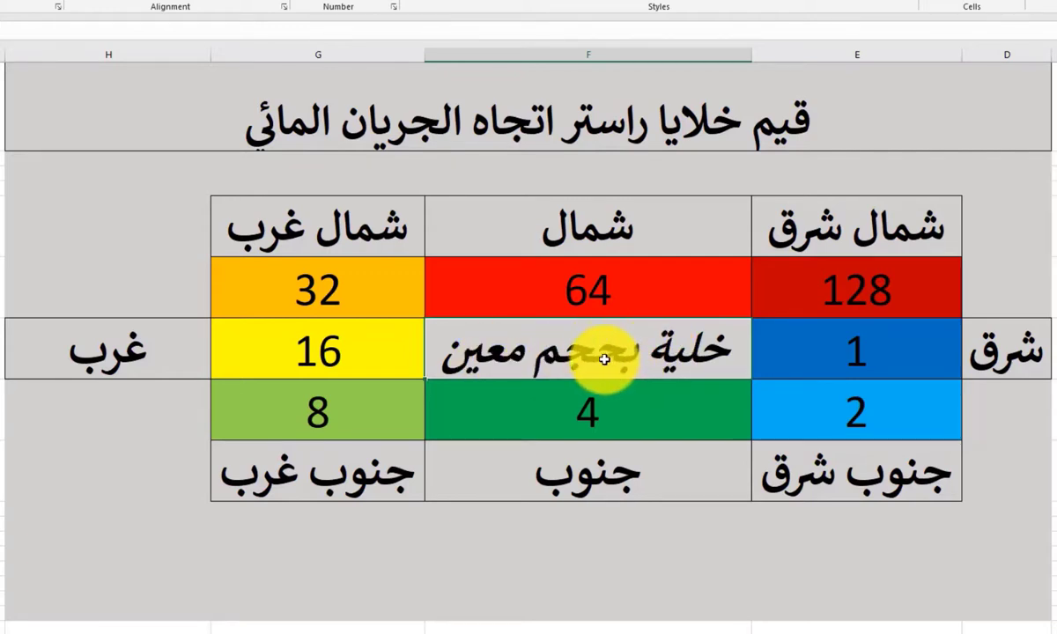
left_click(784, 349)
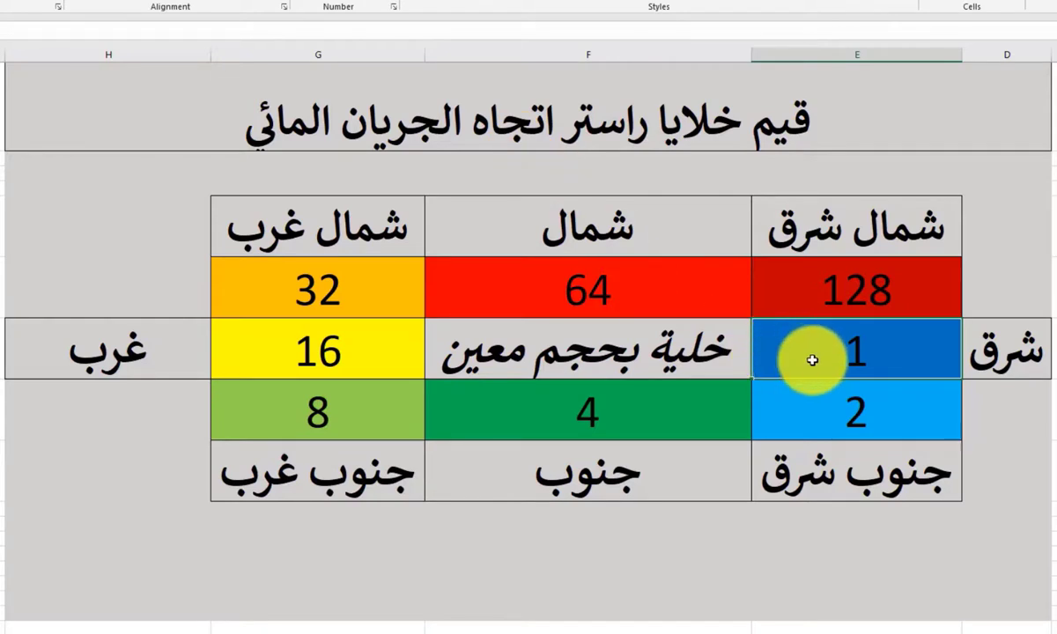
left_click(603, 417)
left_click(414, 414)
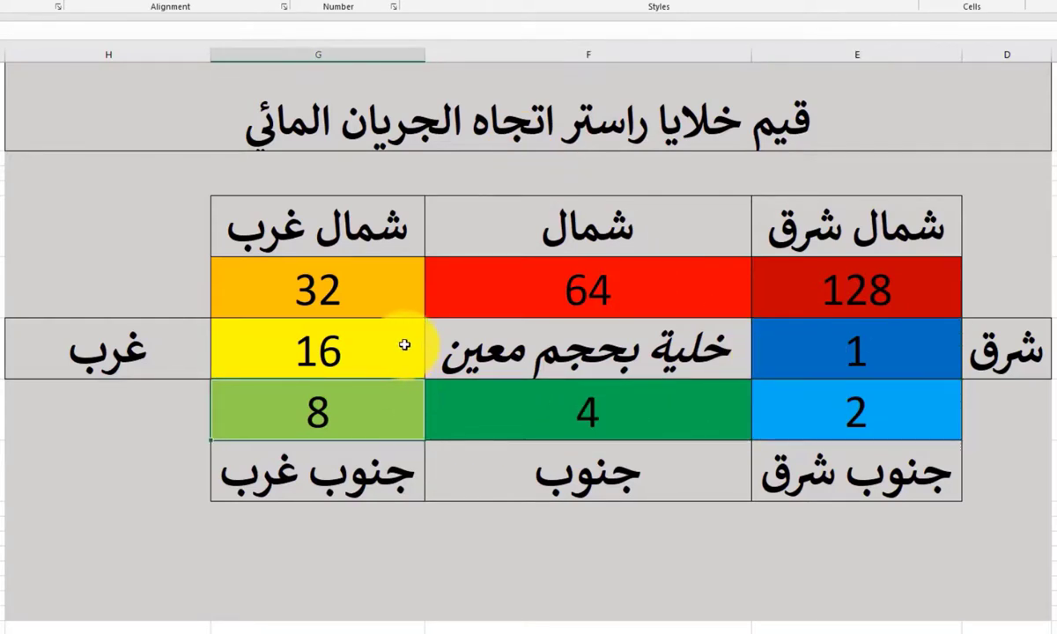
left_click(403, 344)
left_click(404, 288)
left_click(632, 288)
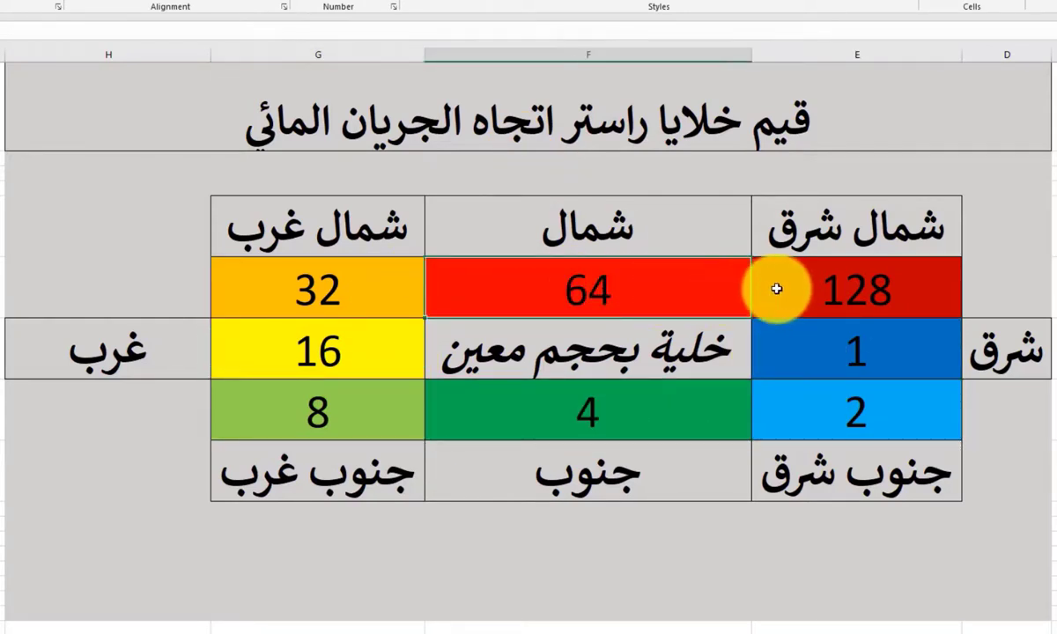
left_click(773, 291)
left_click(793, 349)
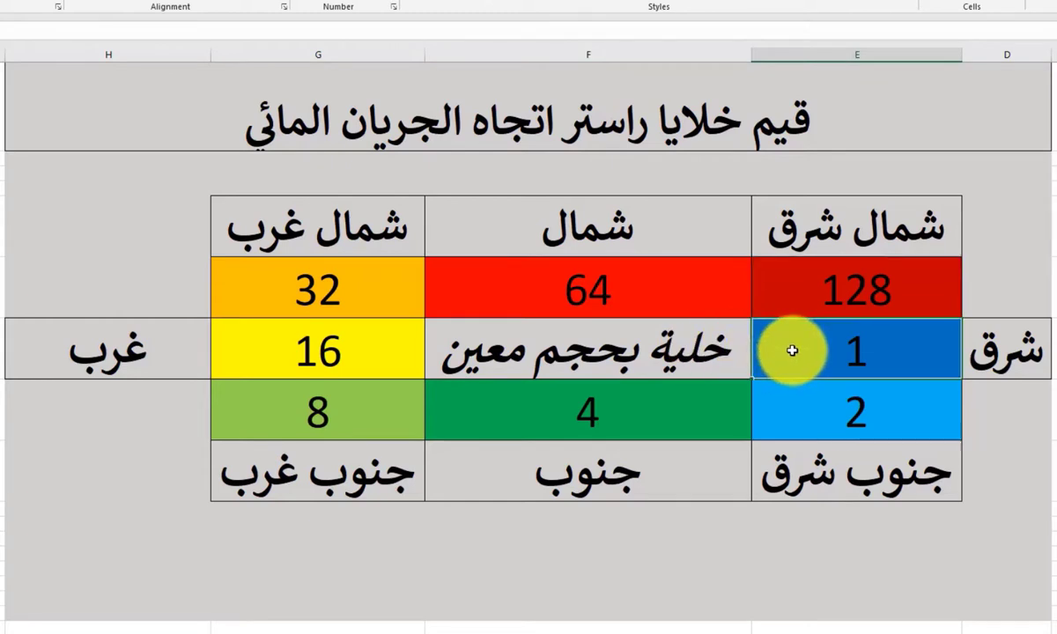
Step: Review the compass direction of each flow code in the Excel chart, from east through 2, 4, 8, 16, 32 and 64 to 128
left_click(1006, 358)
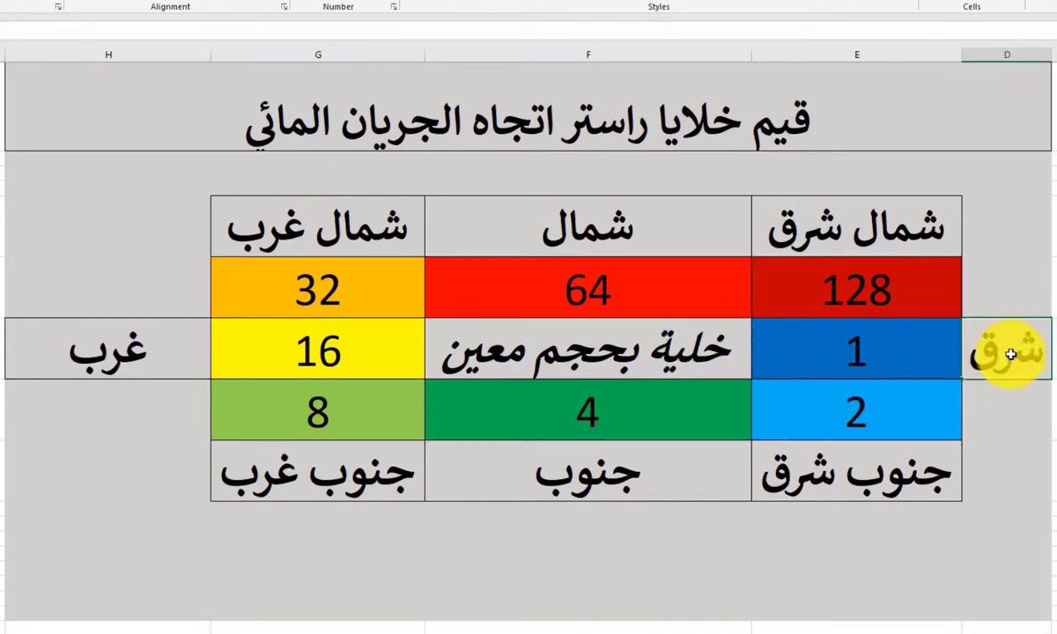
left_click(802, 412)
left_click(643, 416)
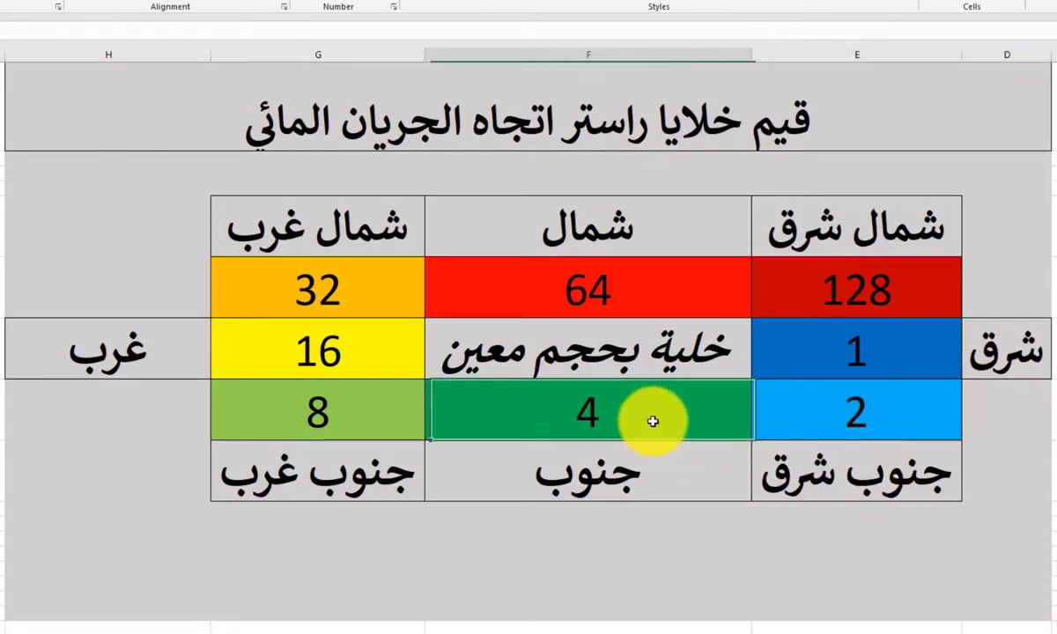
left_click(376, 418, "shift")
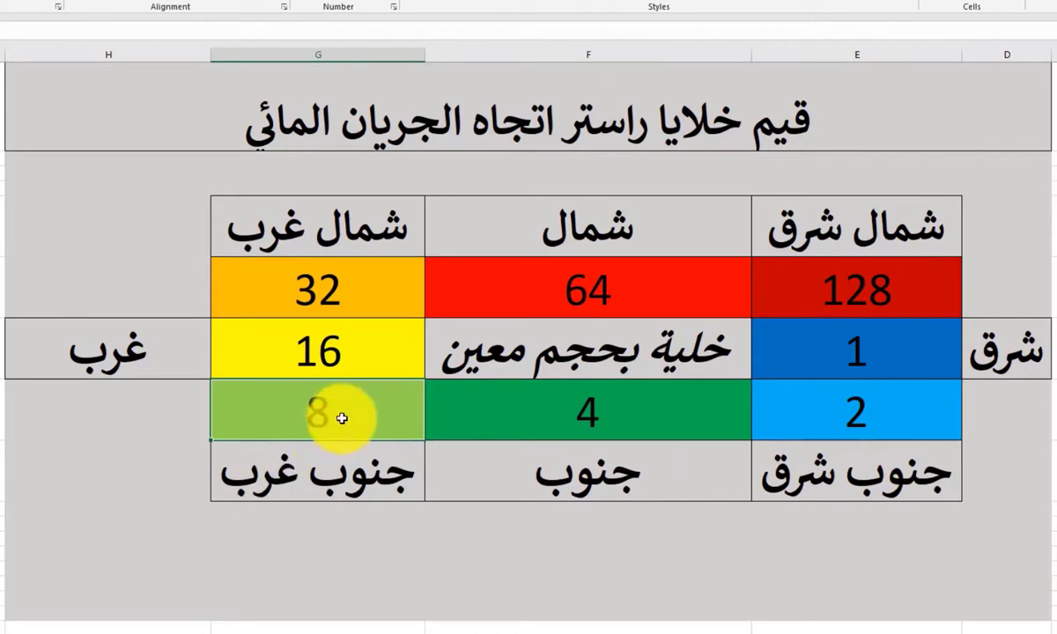
left_click(372, 341)
left_click(307, 288)
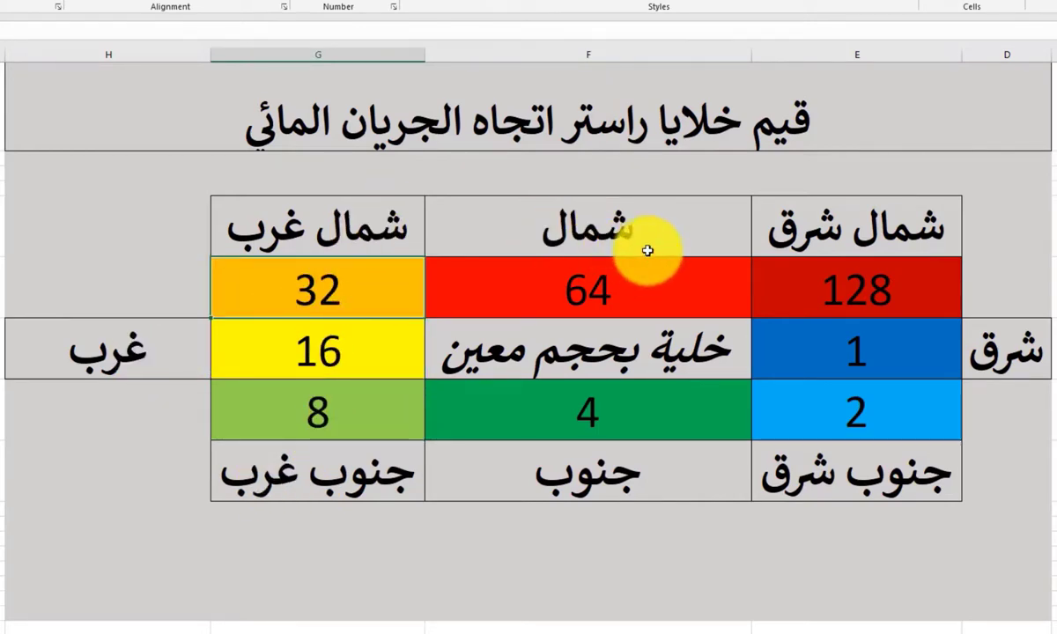
left_click(605, 279)
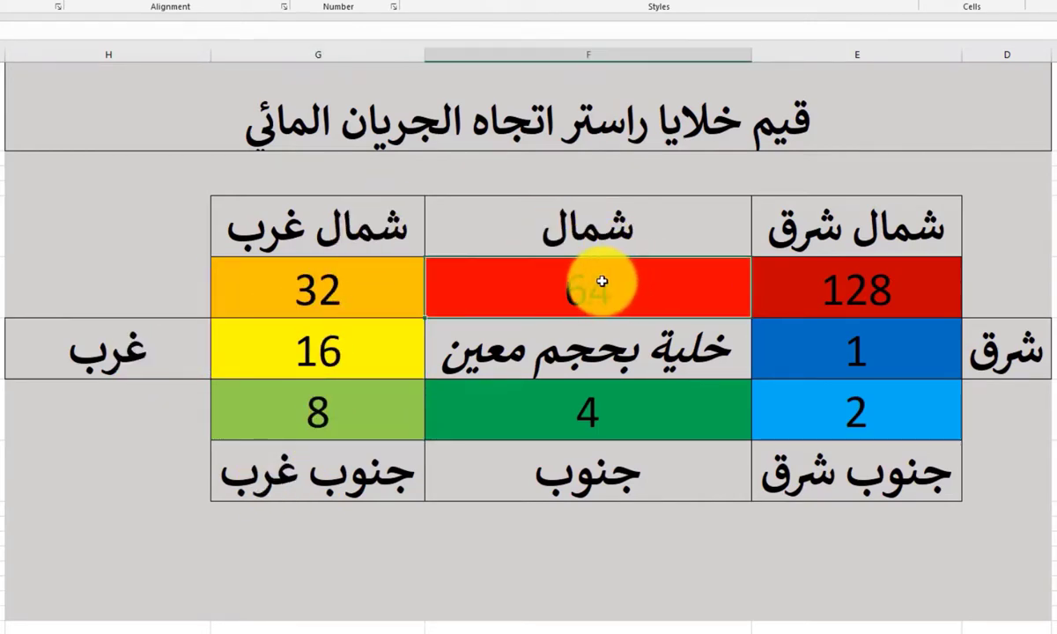
left_click(865, 298)
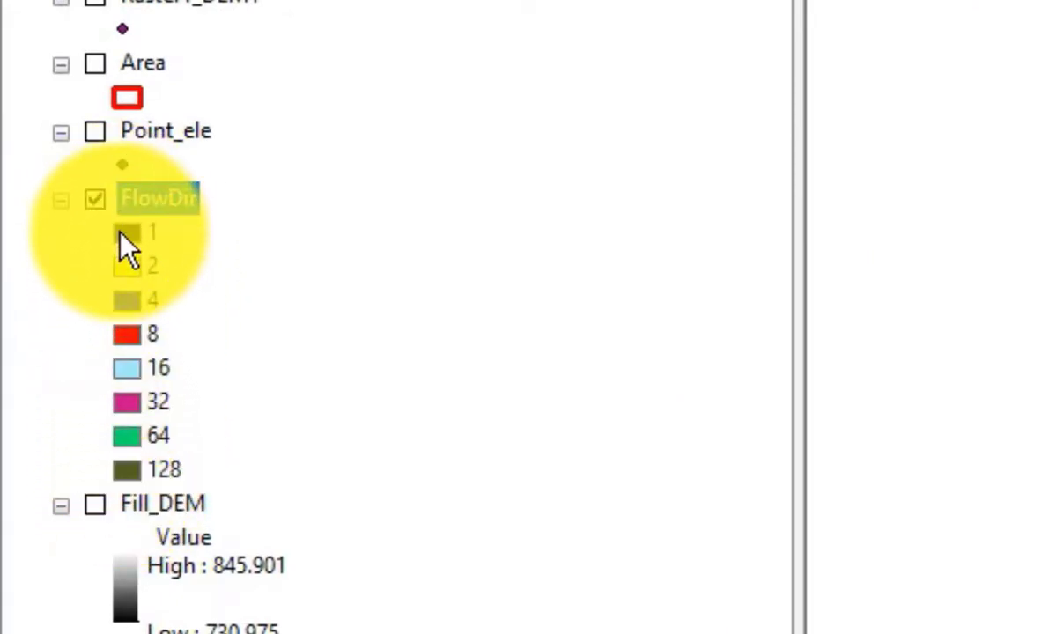
Step: Switch back to ArcMap, open the FlowDir attribute table and select the records with values 2, 4 and 16 in turn
right_click(158, 196)
left_click(231, 302)
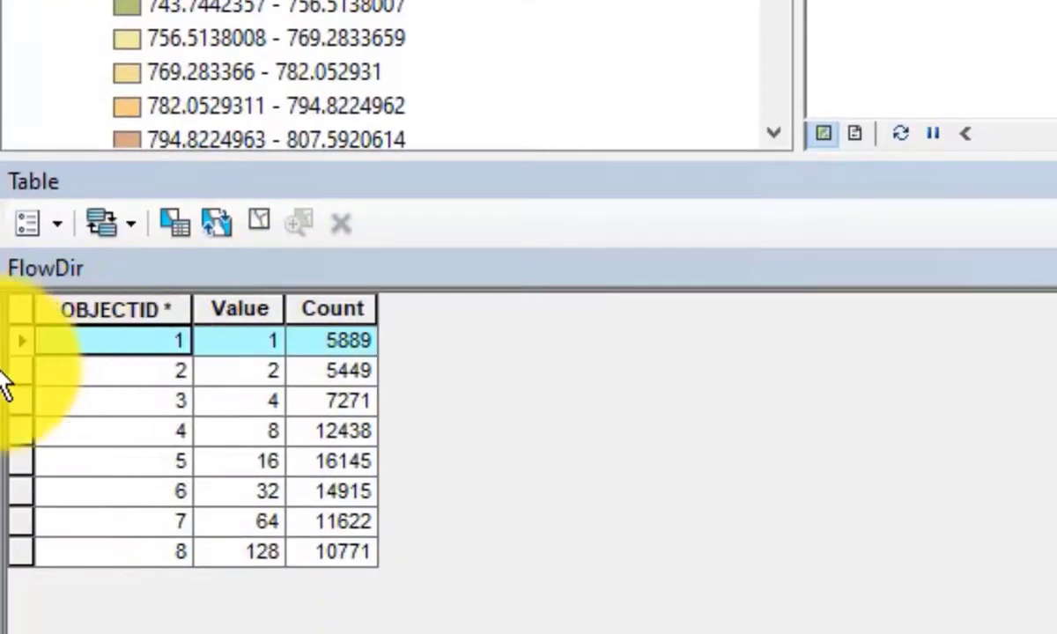
left_click(27, 371)
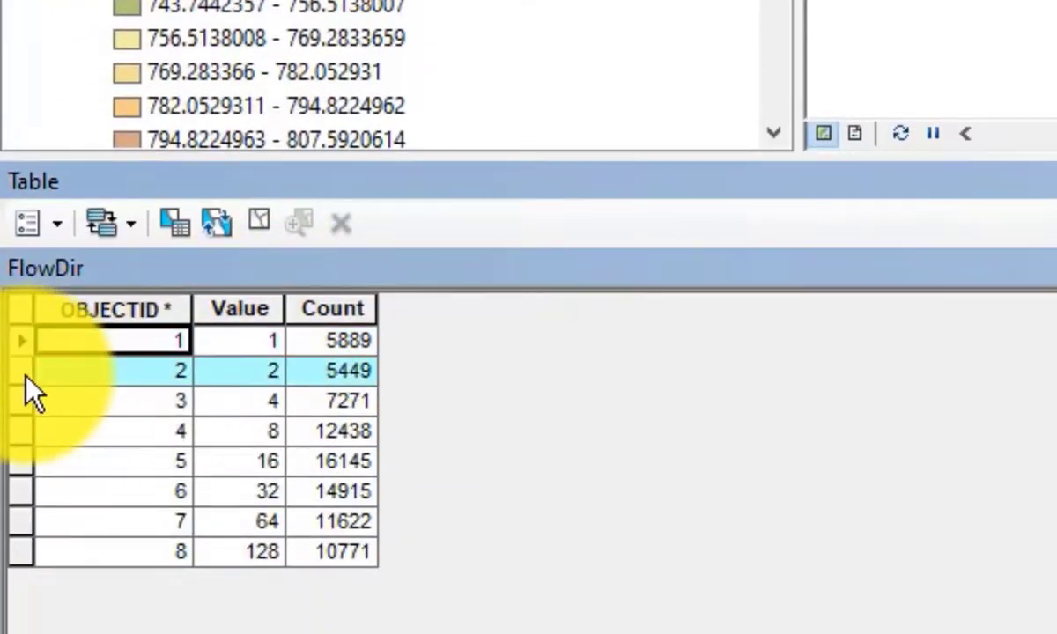
left_click(34, 403)
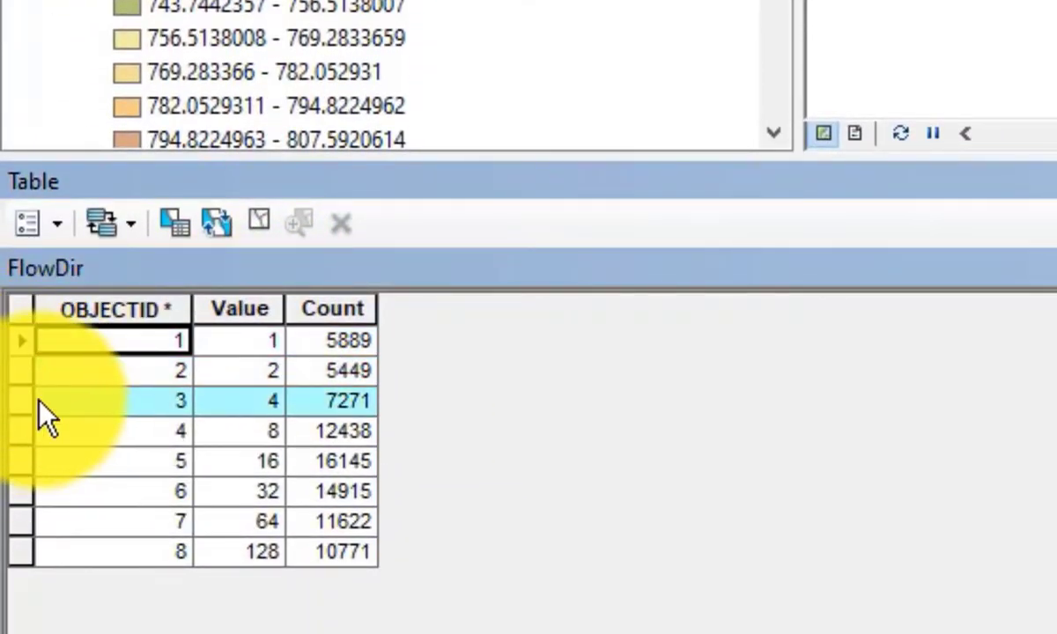
left_click(24, 467)
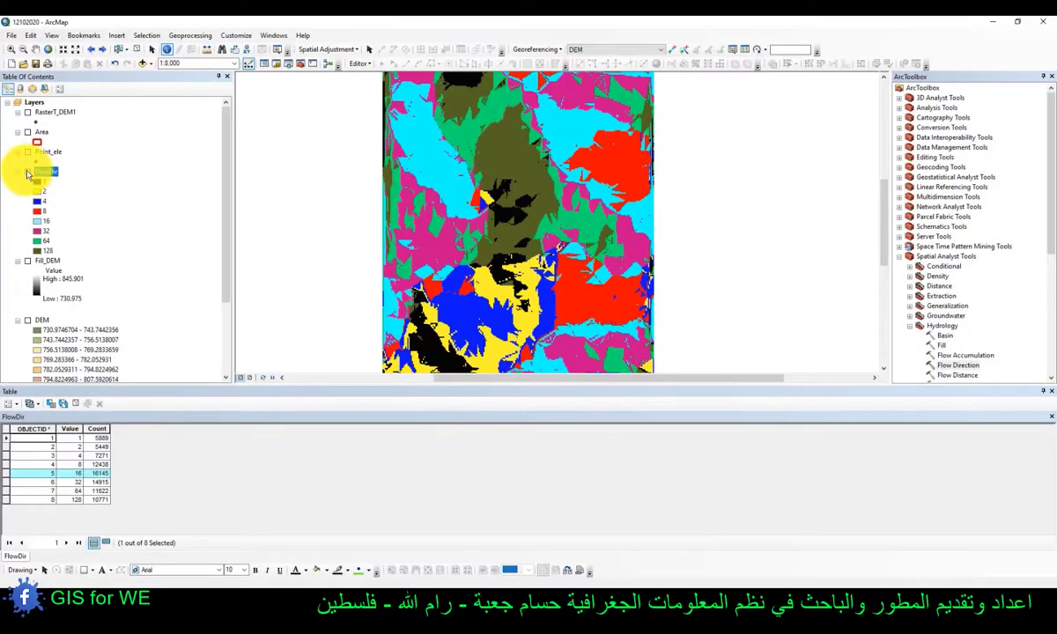
Step: Hide the FlowDir layer and assign it as the input flow direction raster of the Hydrology Flow Accumulation tool
left_click(29, 172)
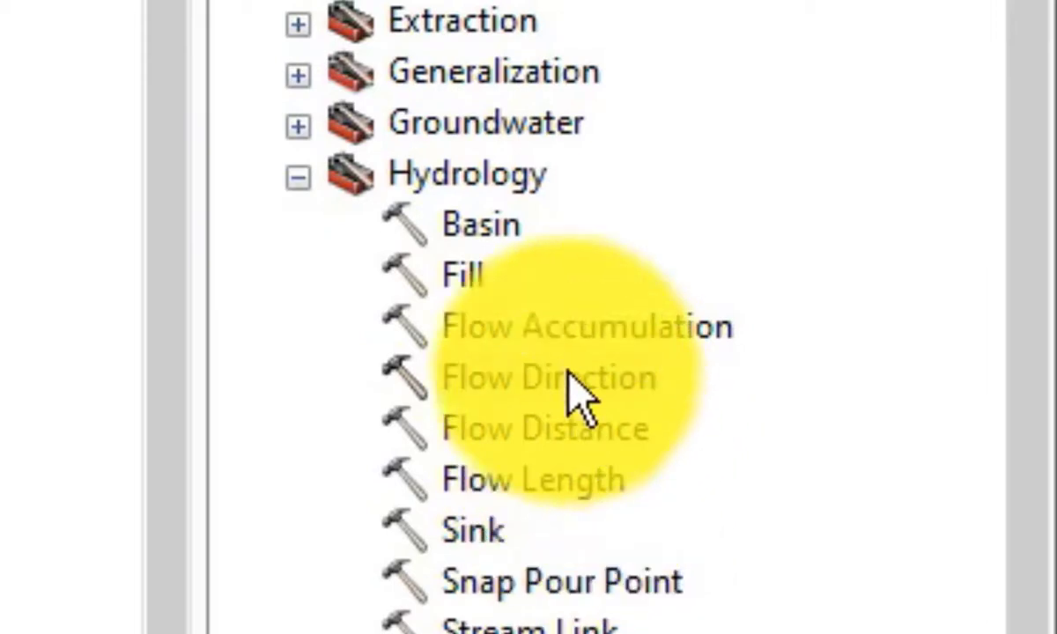
double_click(564, 333)
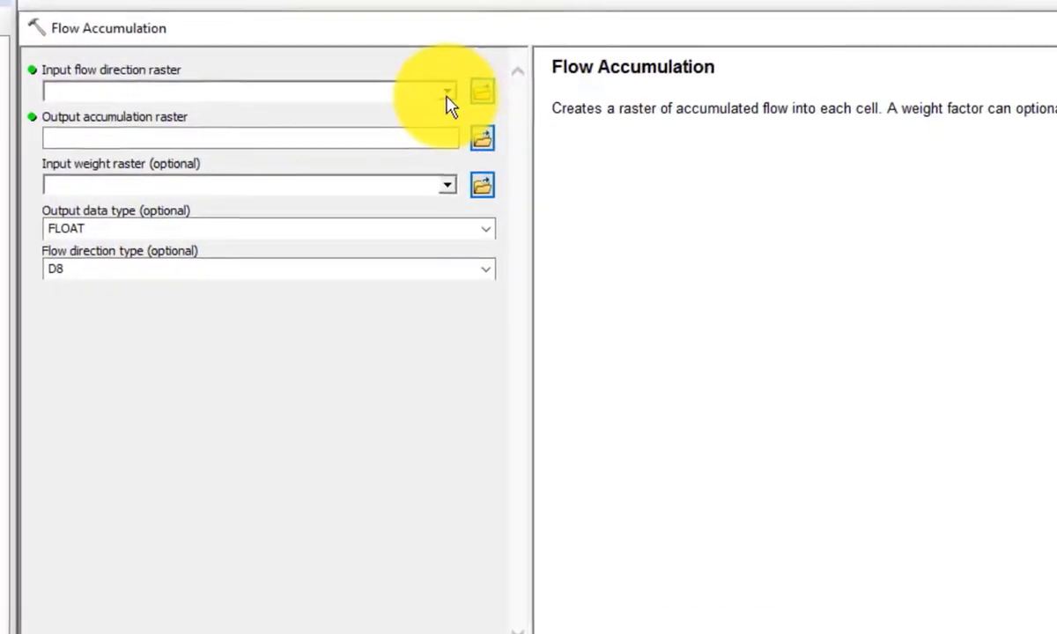
left_click(613, 169)
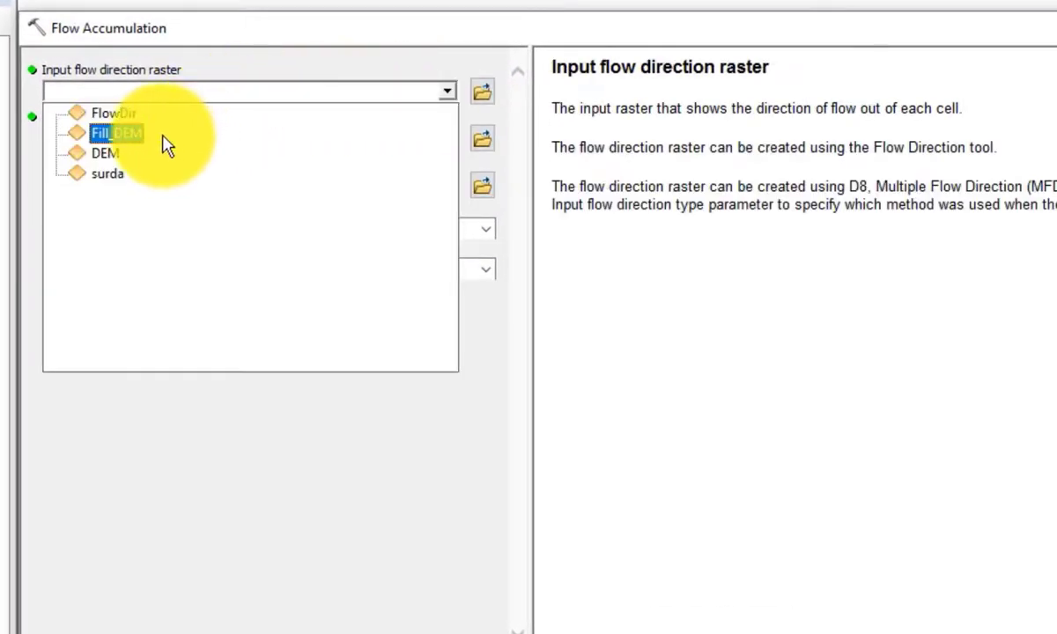
left_click(115, 113)
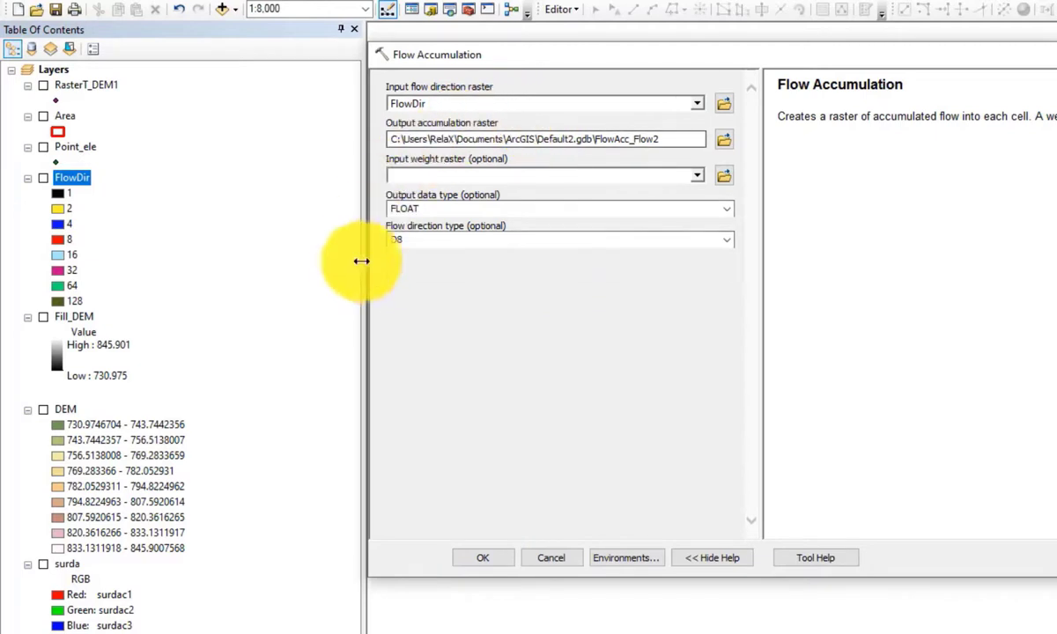
Step: Run Flow Accumulation without a weight raster, keeping FLOAT data type, D8 flow direction and the output FlowAcc_Flow2 in Default2.gdb
left_click(548, 203)
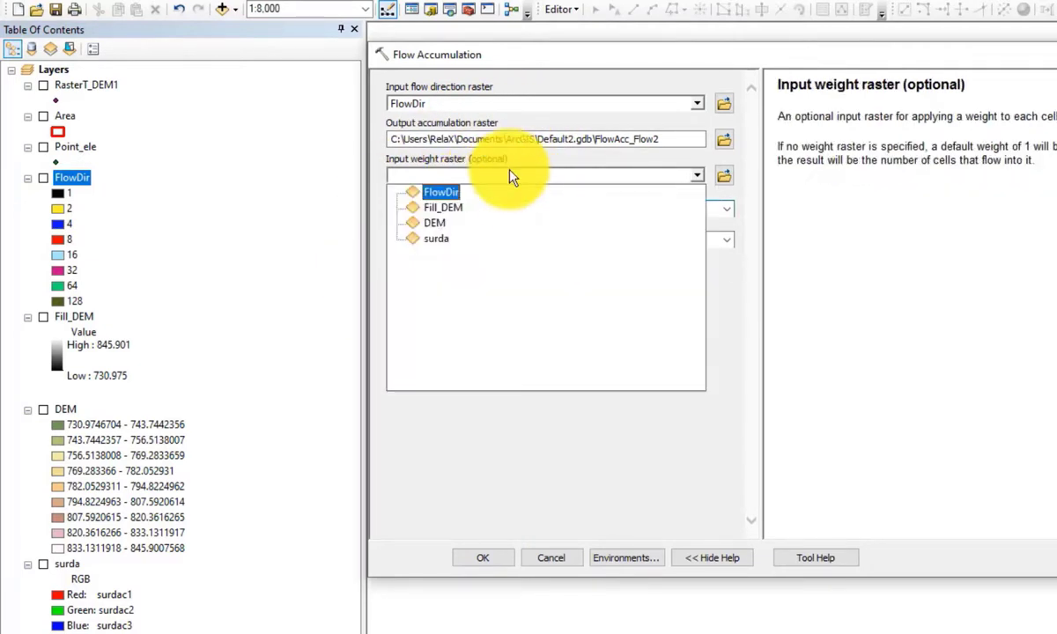
left_click(493, 175)
left_click(533, 489)
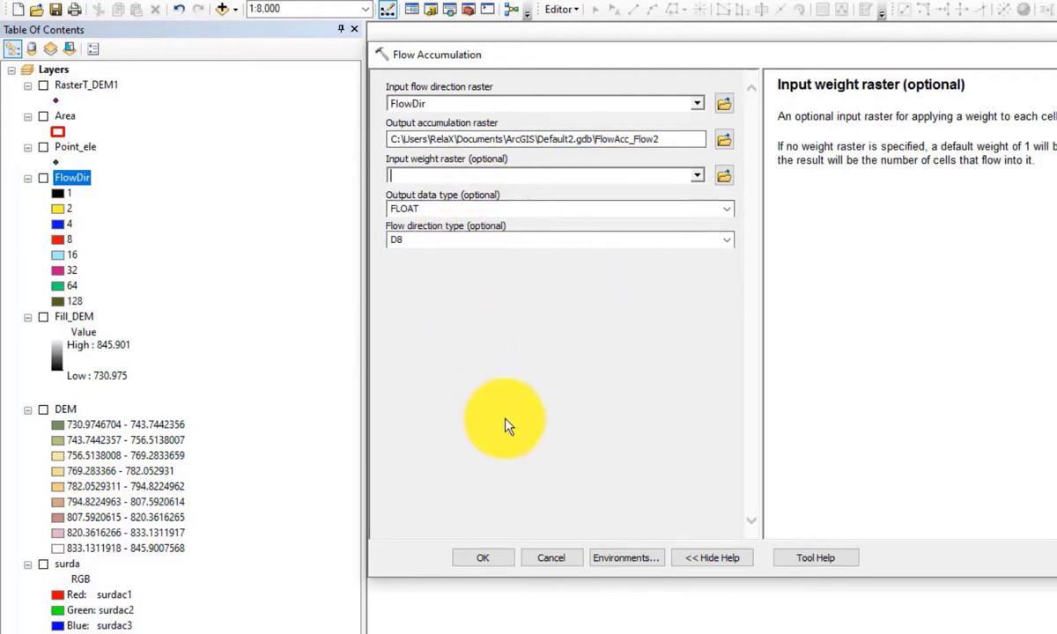
left_click(490, 563)
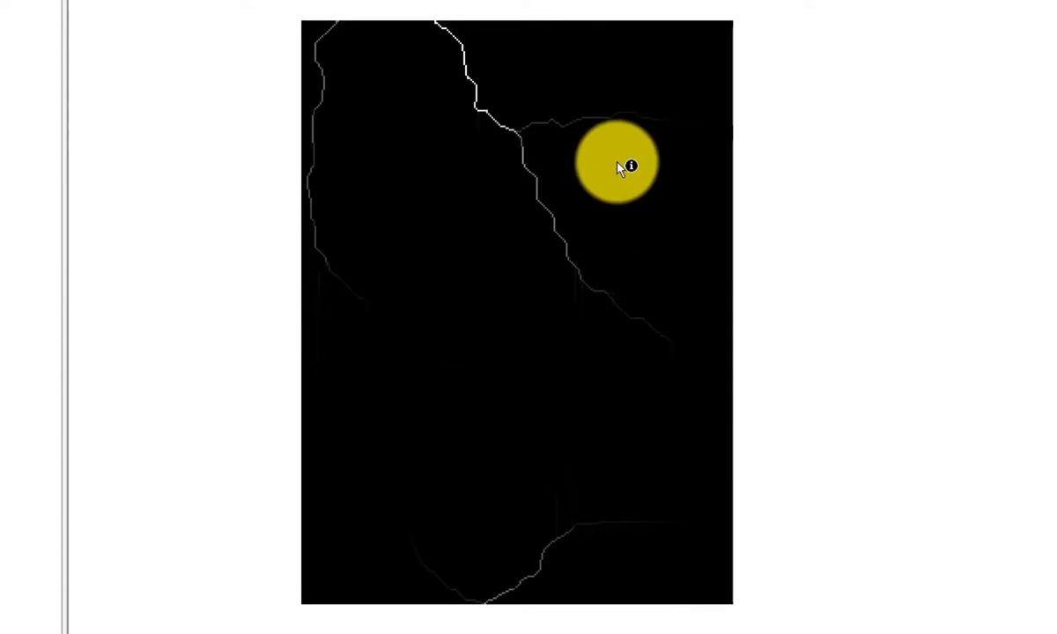
Step: Open the Con tool of the Conditional toolset and assign FlowAcc_Flow2 as its input conditional raster
left_click_drag(469, 417, 399, 403)
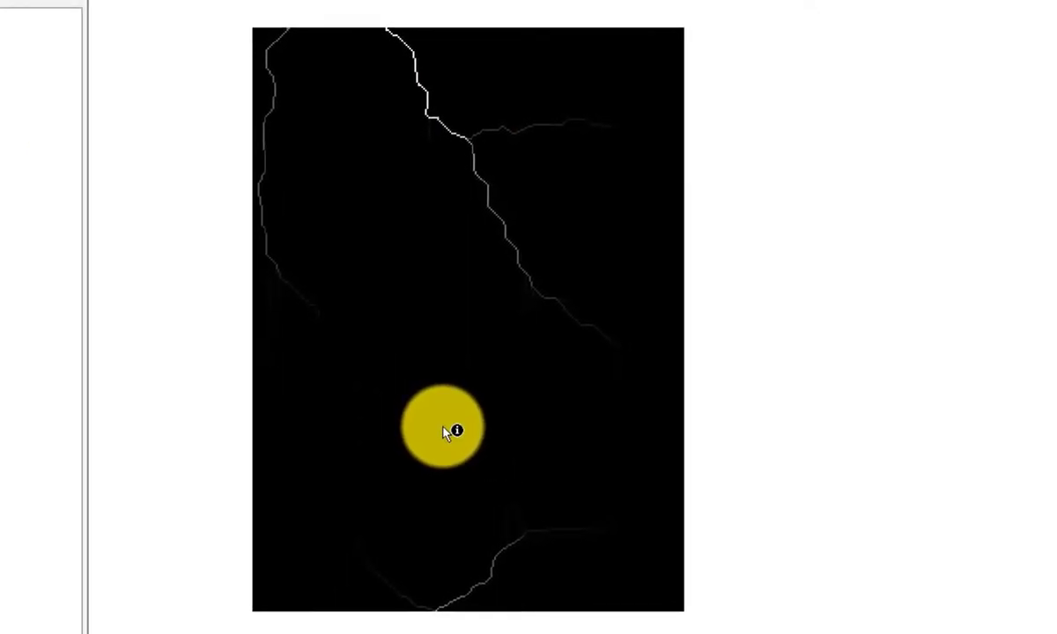
left_click_drag(364, 382, 404, 393)
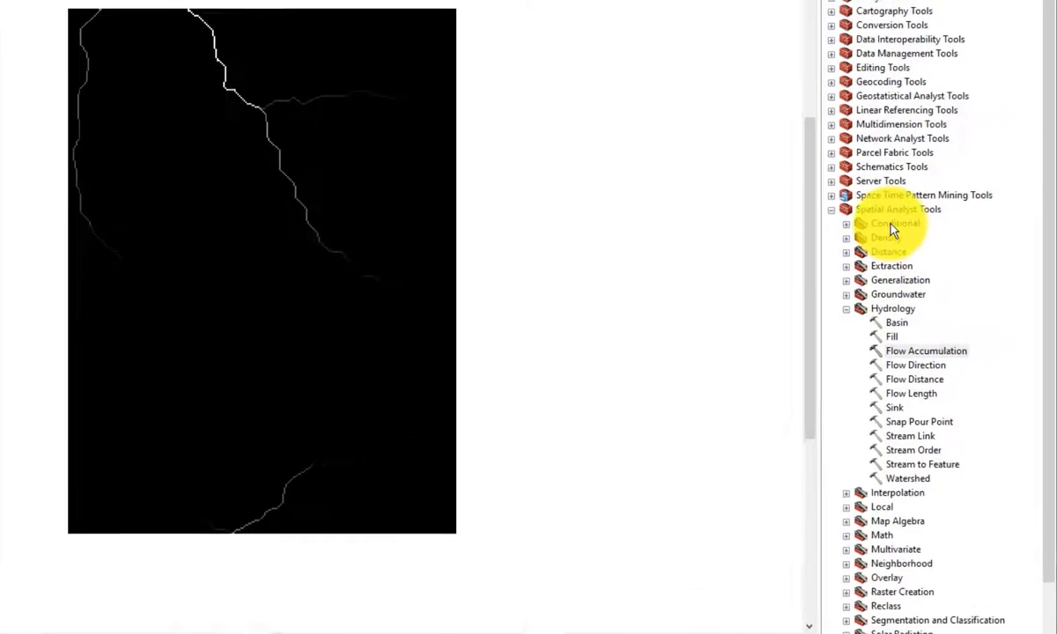
left_click(912, 224)
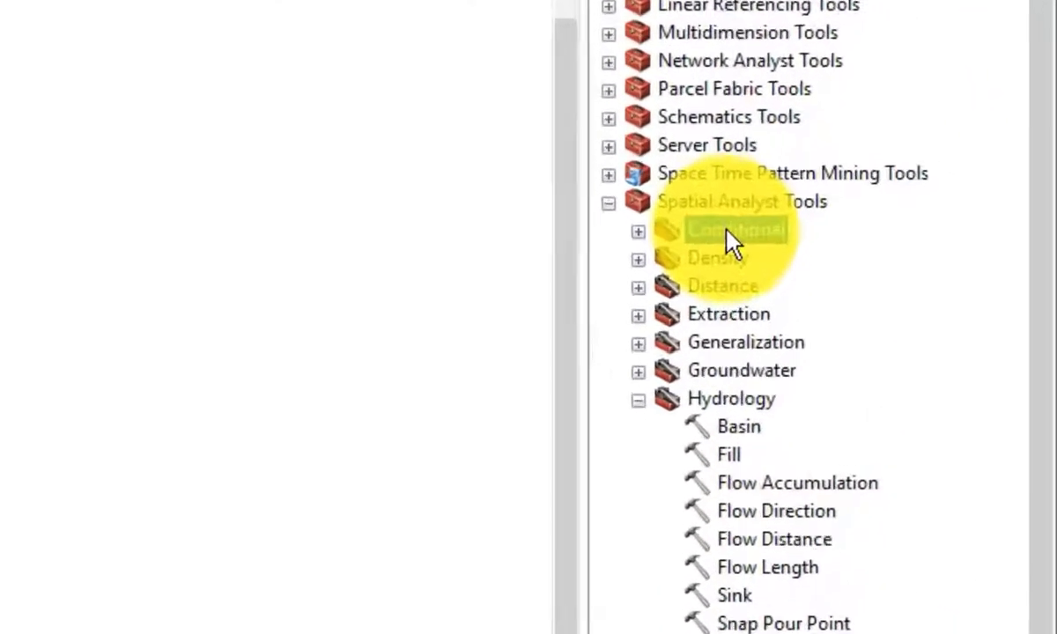
left_click(586, 234)
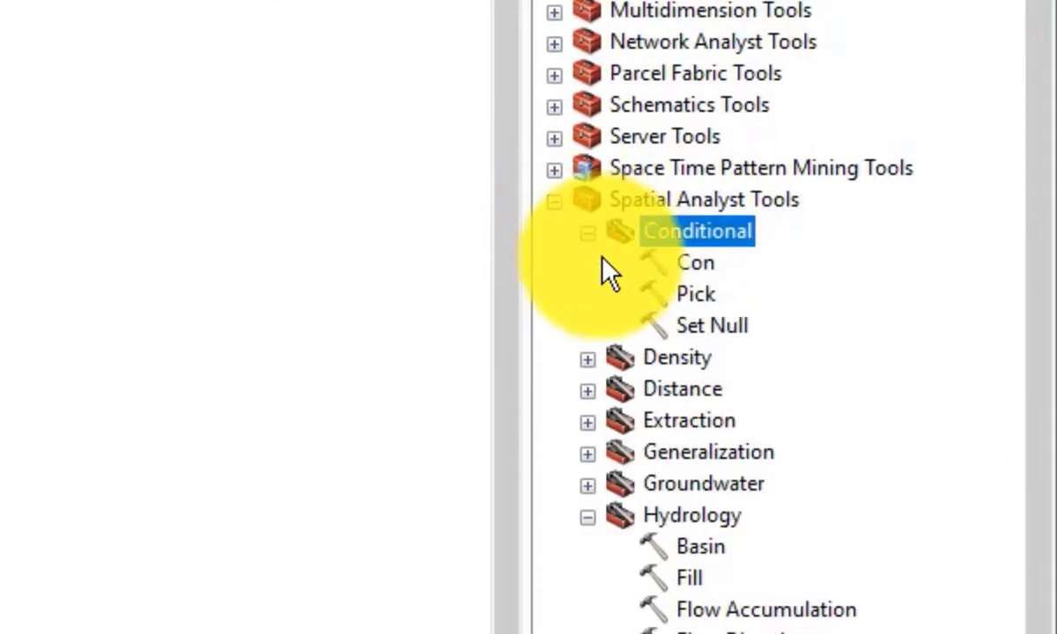
left_click(665, 265)
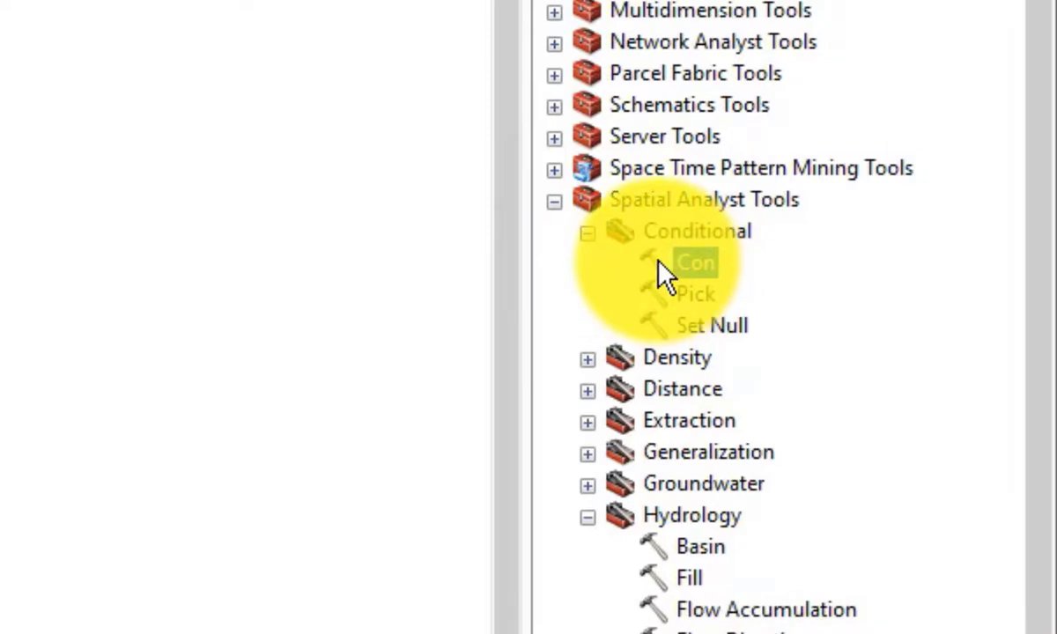
double_click(665, 269)
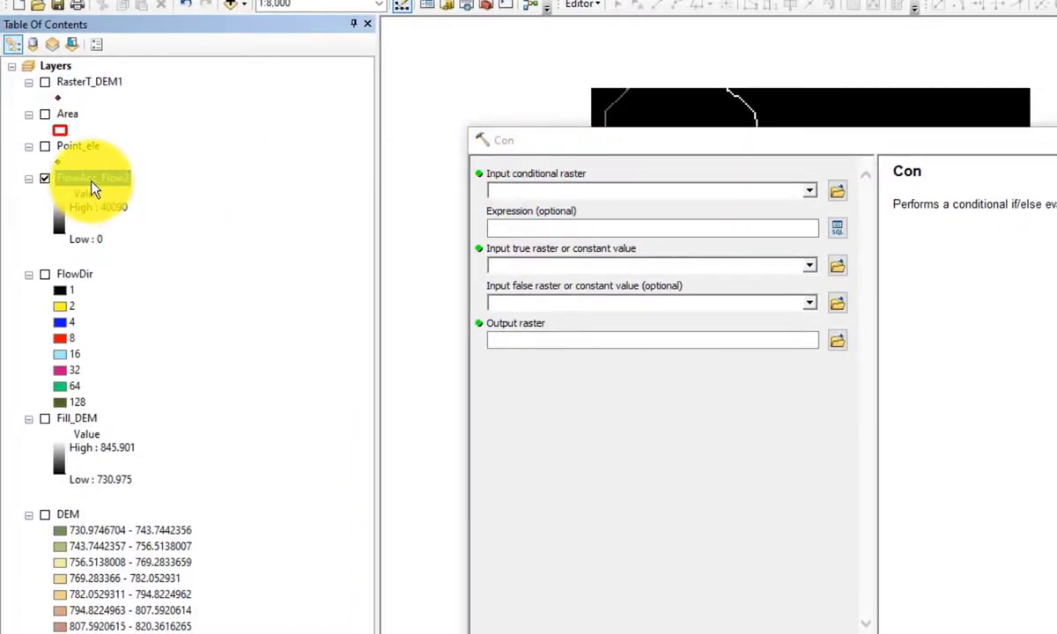
left_click_drag(93, 188, 111, 178)
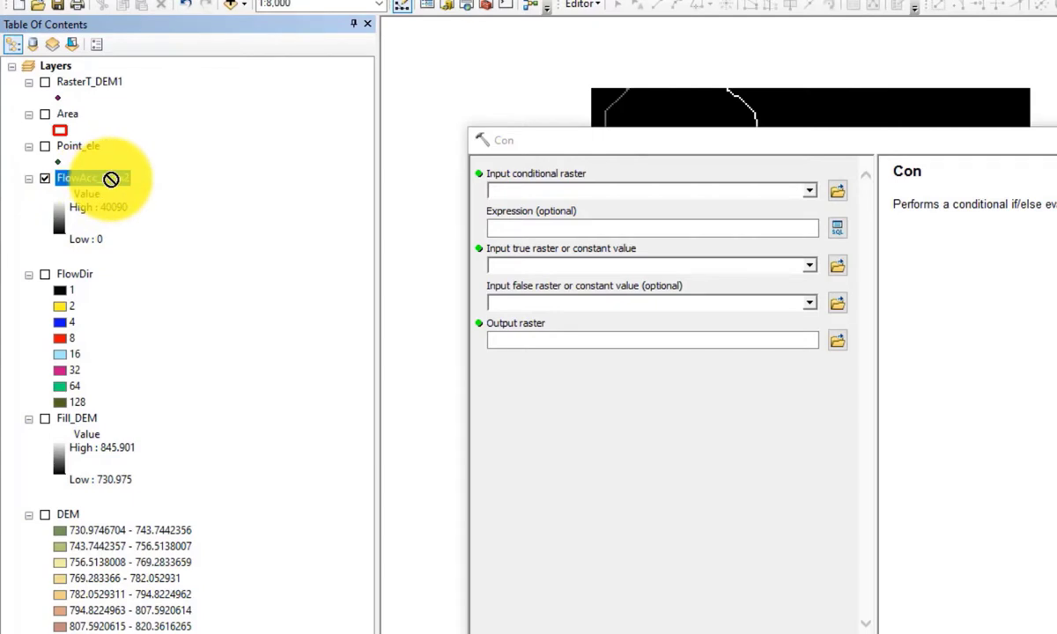
left_click_drag(111, 179, 537, 195)
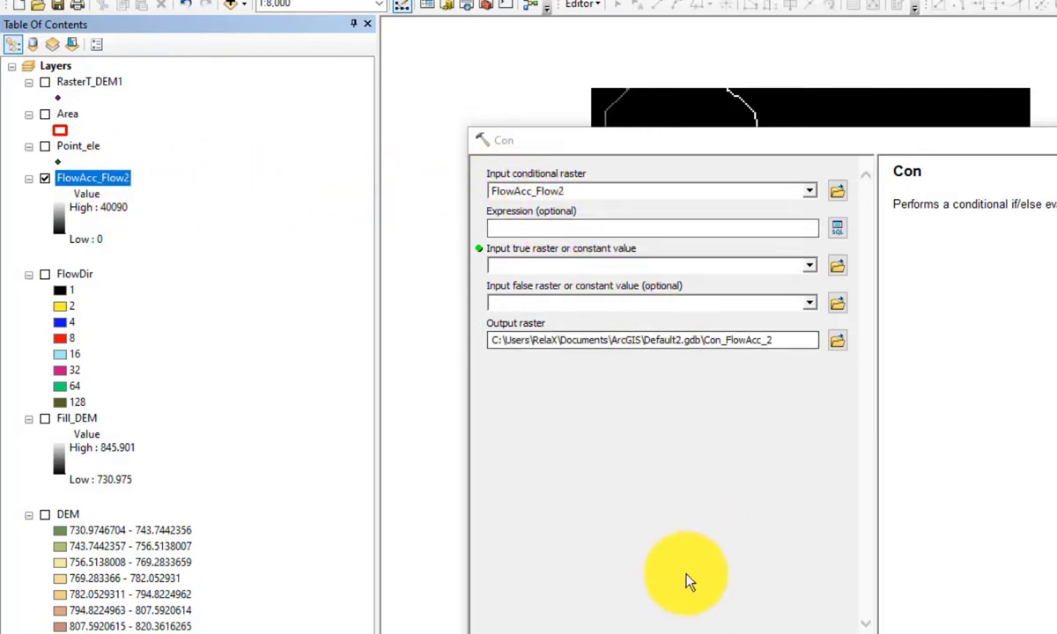
left_click(608, 229)
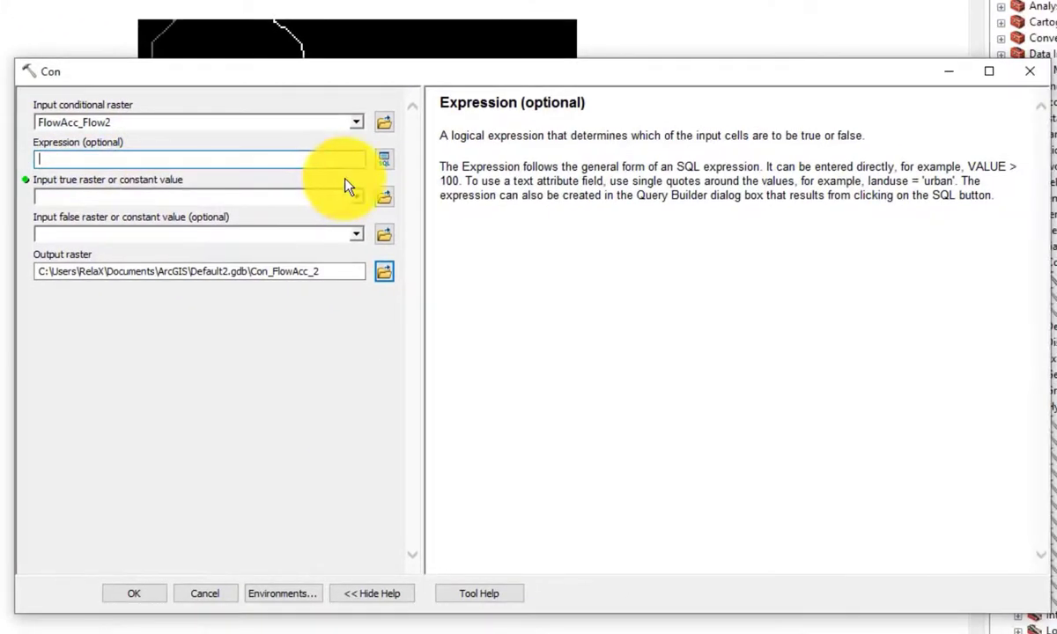
left_click(388, 164)
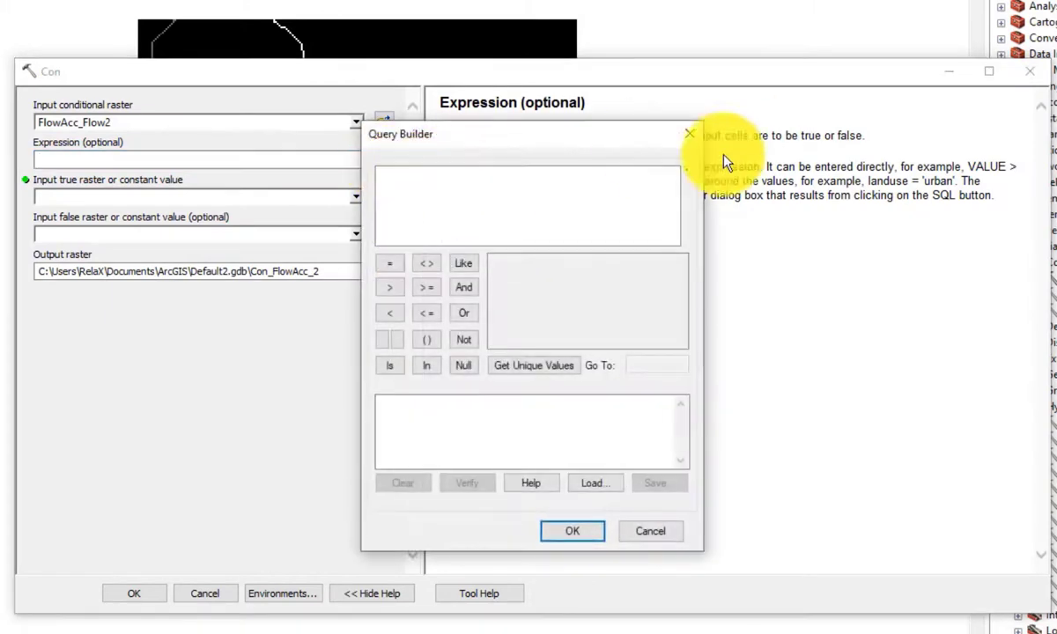
left_click(687, 135)
left_click(241, 415)
Step: Set the Con expression to VALUE > 50, adapting the example copied from the expression help text
left_click(250, 163)
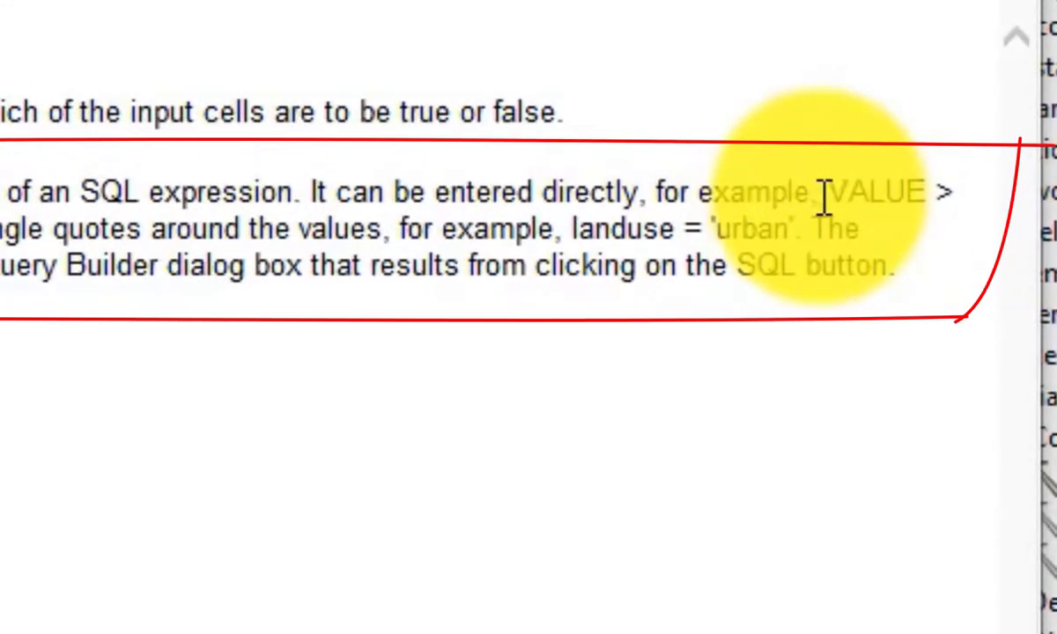
left_click_drag(968, 169, 977, 170)
left_click_drag(863, 200, 75, 254)
key("ctrl+c")
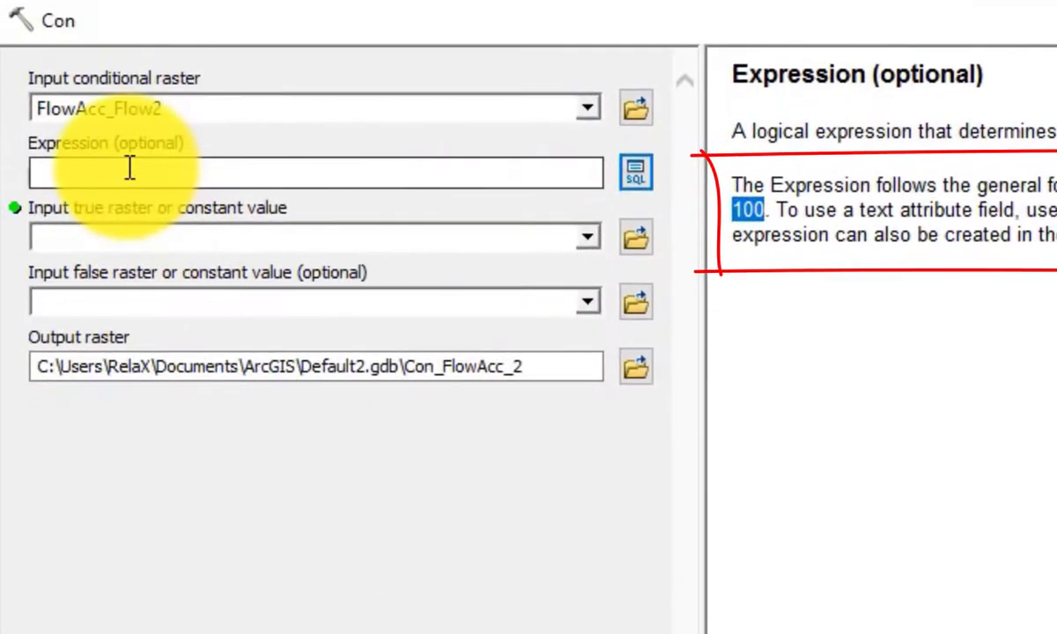
left_click(130, 168)
key("ctrl+v")
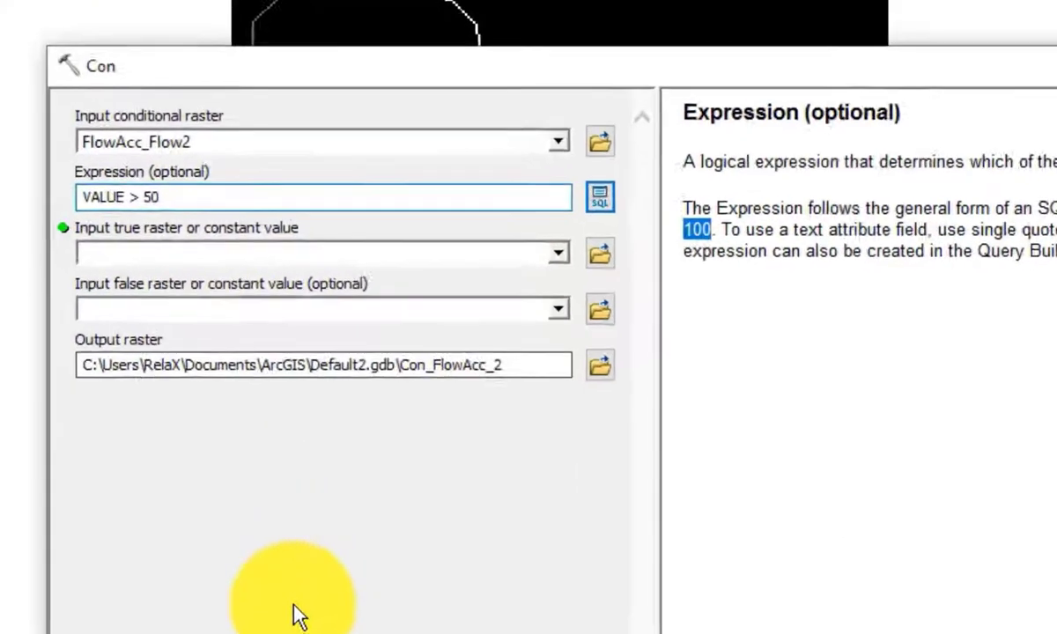
left_click(336, 370)
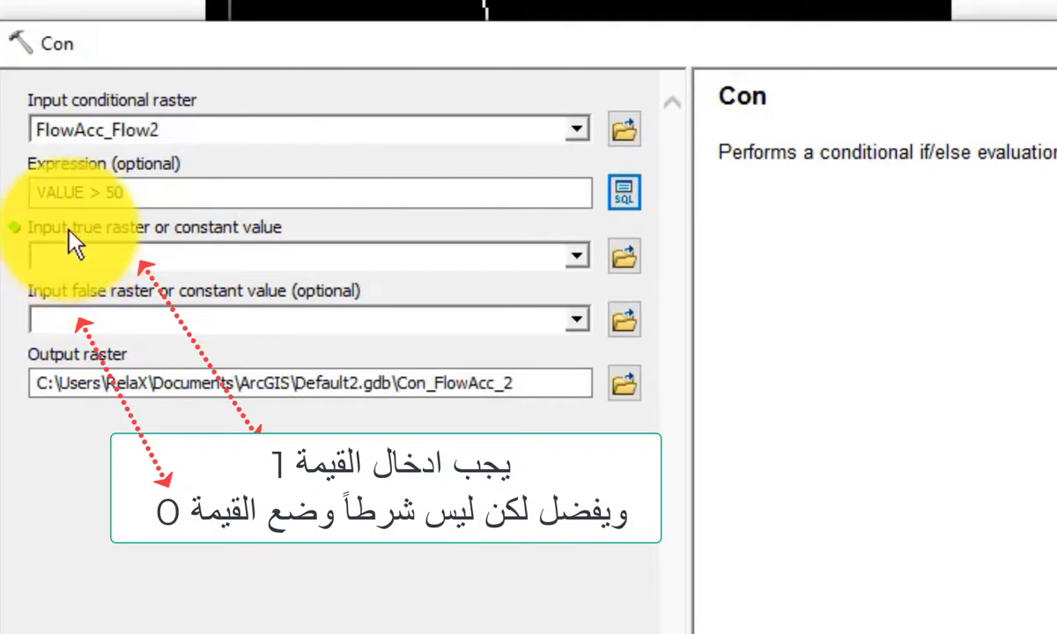
Step: Run Con with true value 1, false value 0 and output Con_FlowAcc_2 in Default2.gdb, and hide the FlowAcc_Flow2 layer
left_click(122, 259)
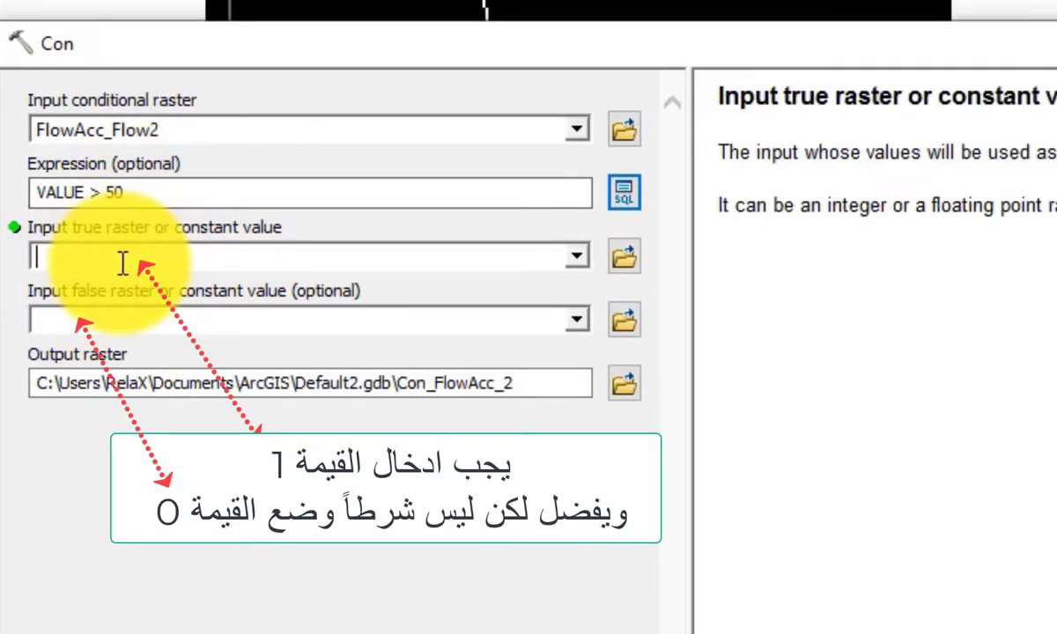
left_click(115, 315)
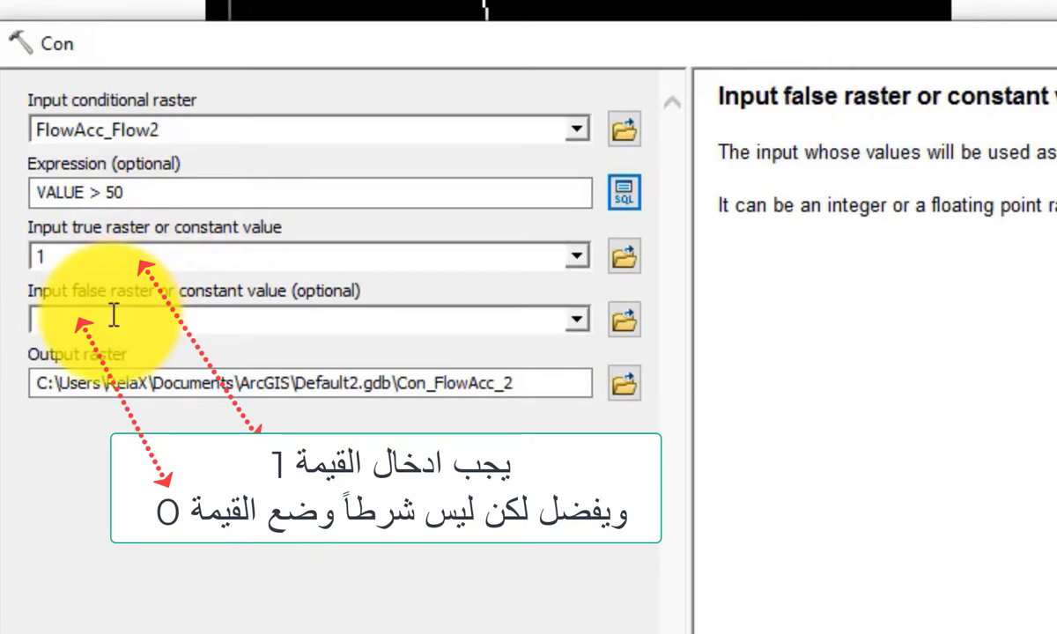
type("0")
left_click(137, 533)
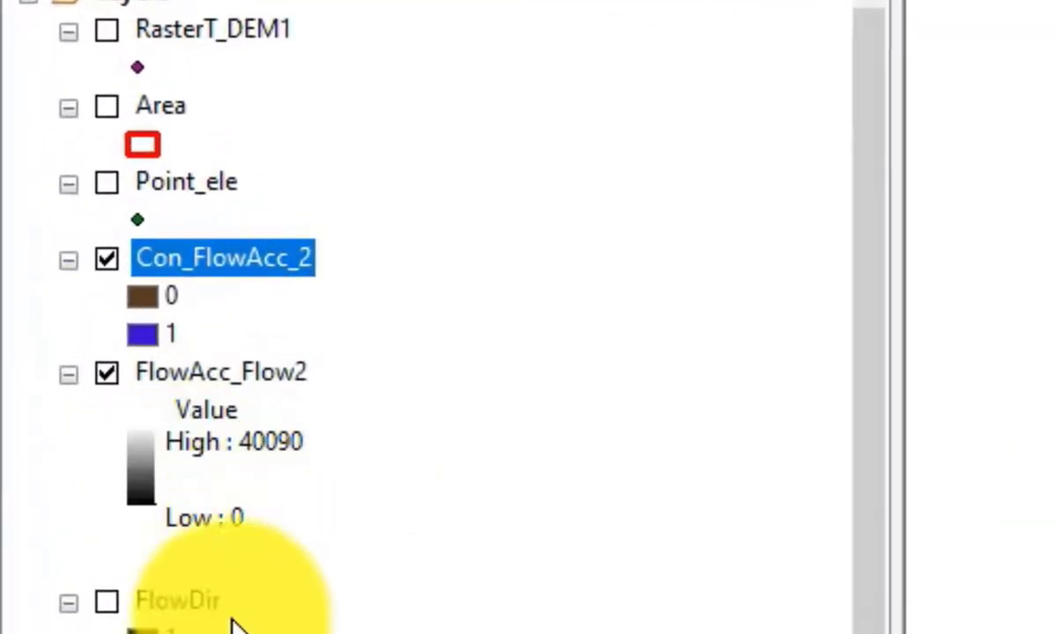
left_click(108, 372)
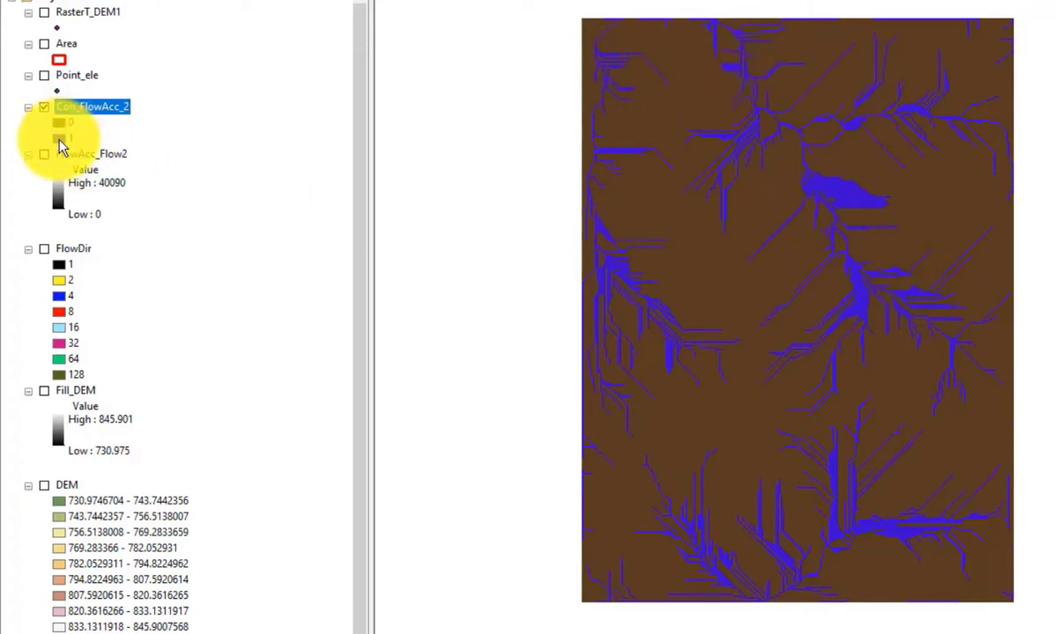
Step: Examine the cell counts per value in the Con_FlowAcc_2 attribute table and close it
right_click(77, 107)
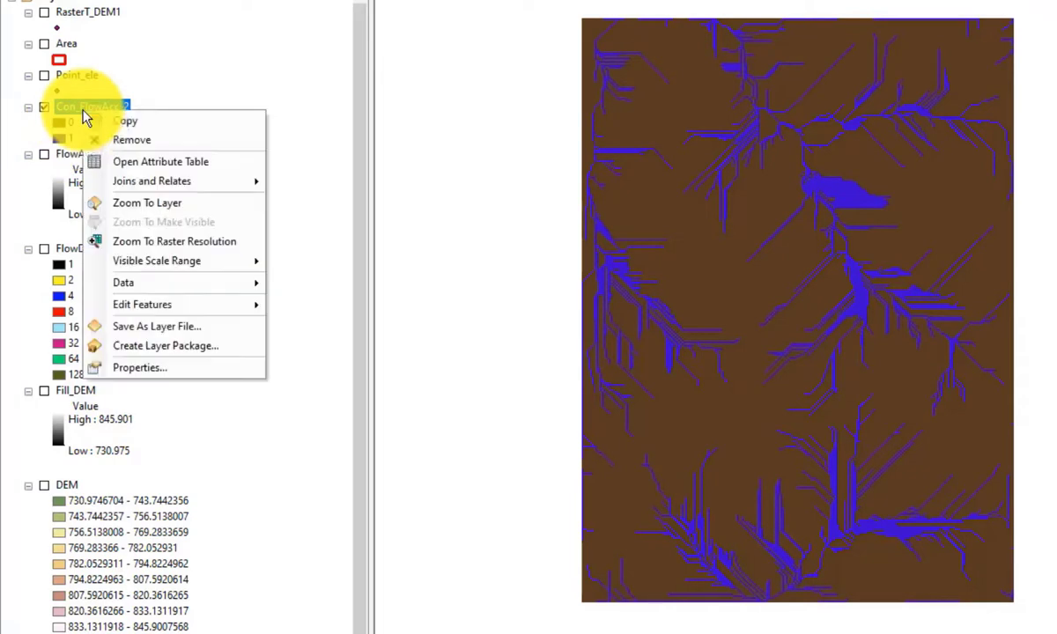
left_click(128, 161)
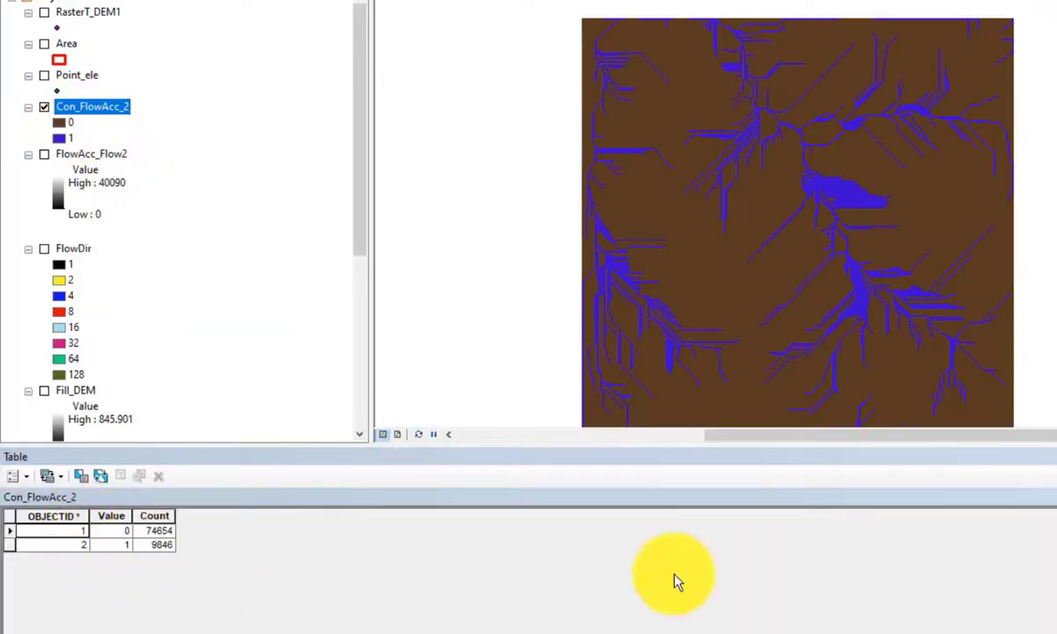
left_click(1054, 456)
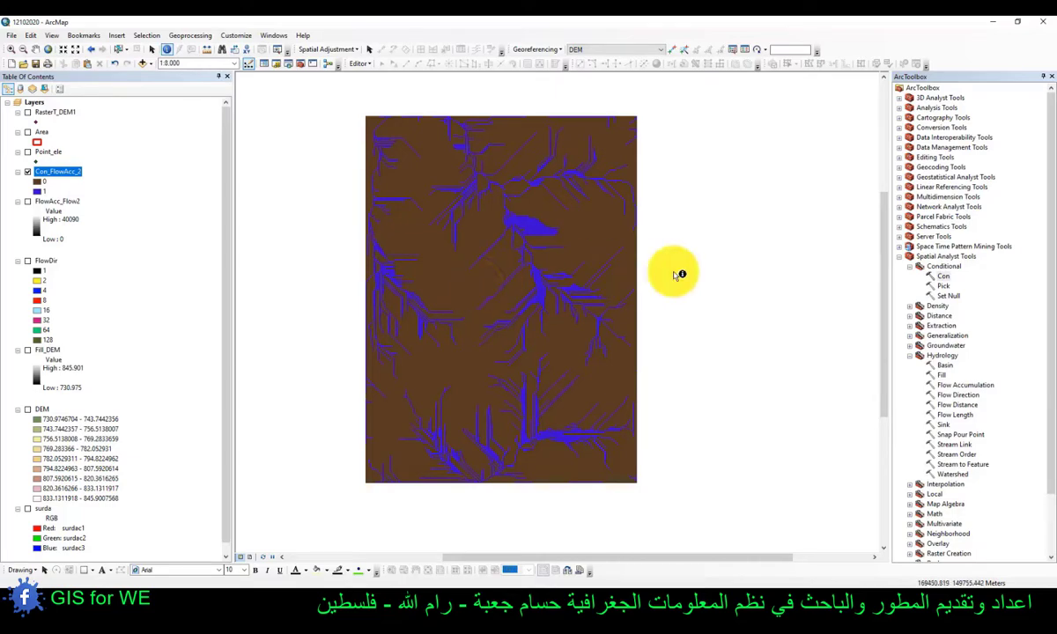
Step: Run Stream Order on Con_FlowAcc_2 with FlowDir, the STRAHLER method and output StreamO_Con_2, and hide the Con_FlowAcc_2 layer
left_click(911, 267)
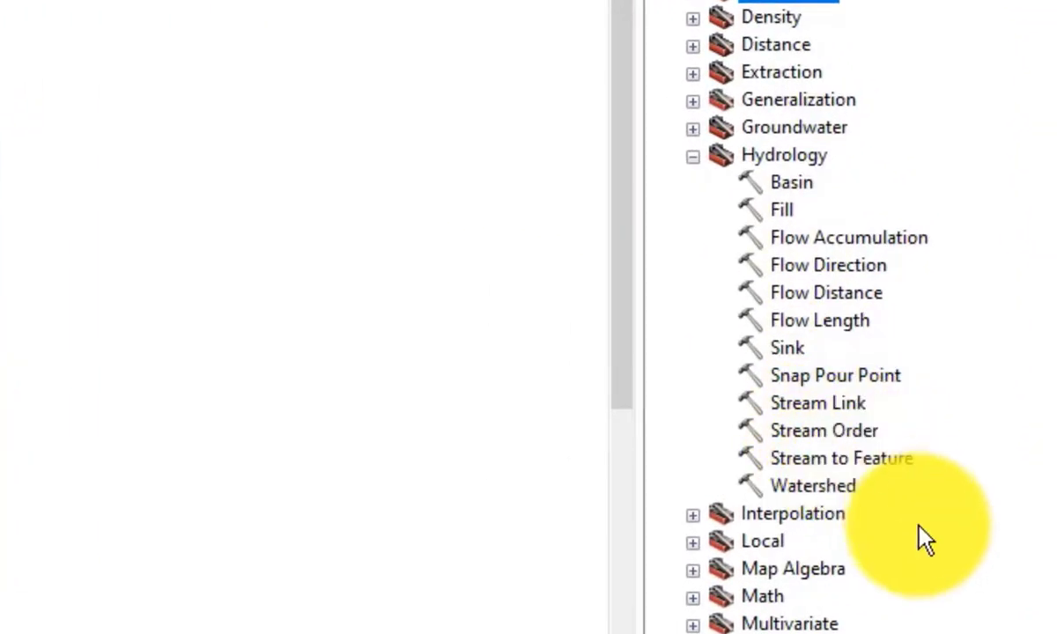
double_click(818, 433)
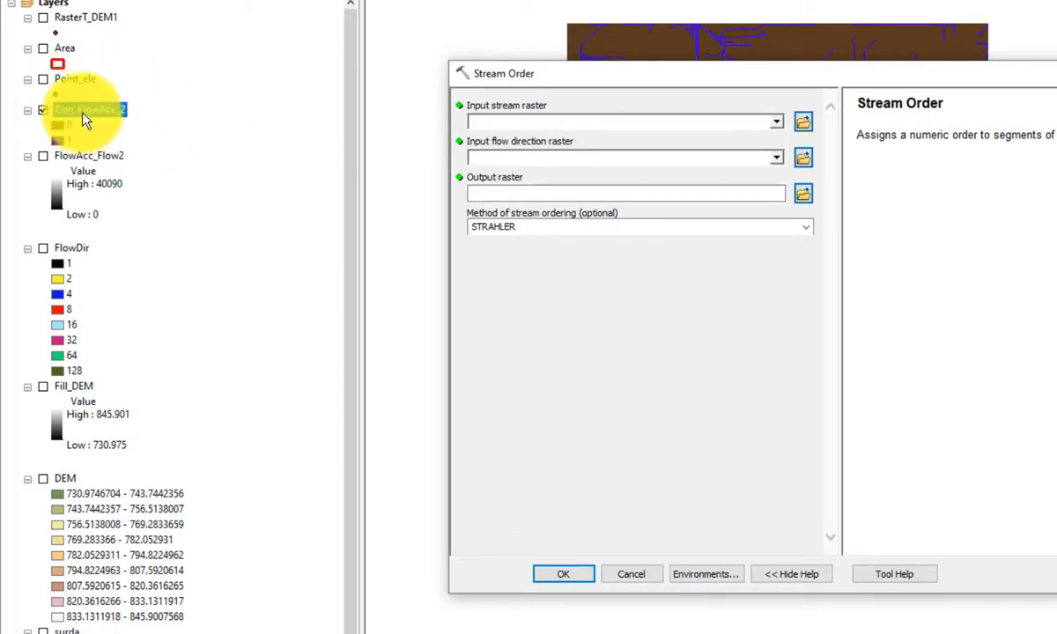
left_click_drag(84, 119, 493, 131)
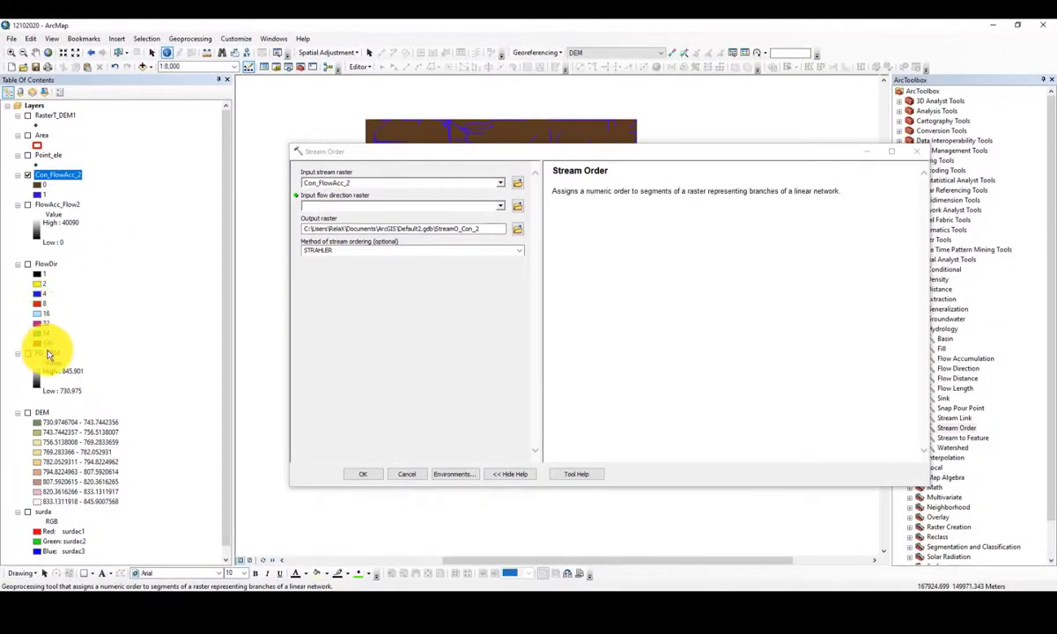
left_click(49, 265)
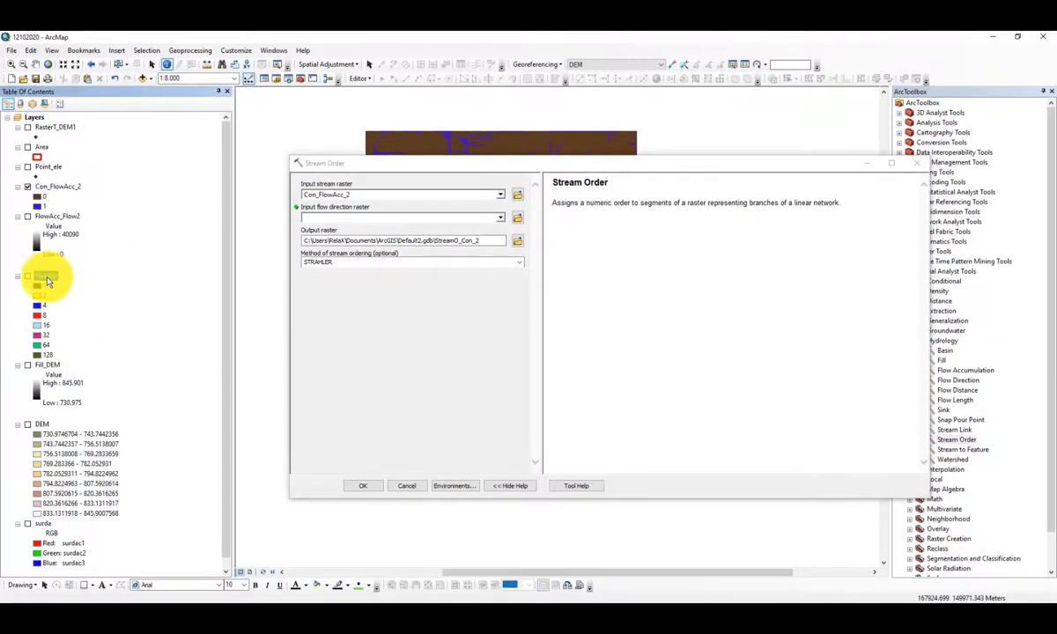
left_click_drag(49, 280, 335, 221)
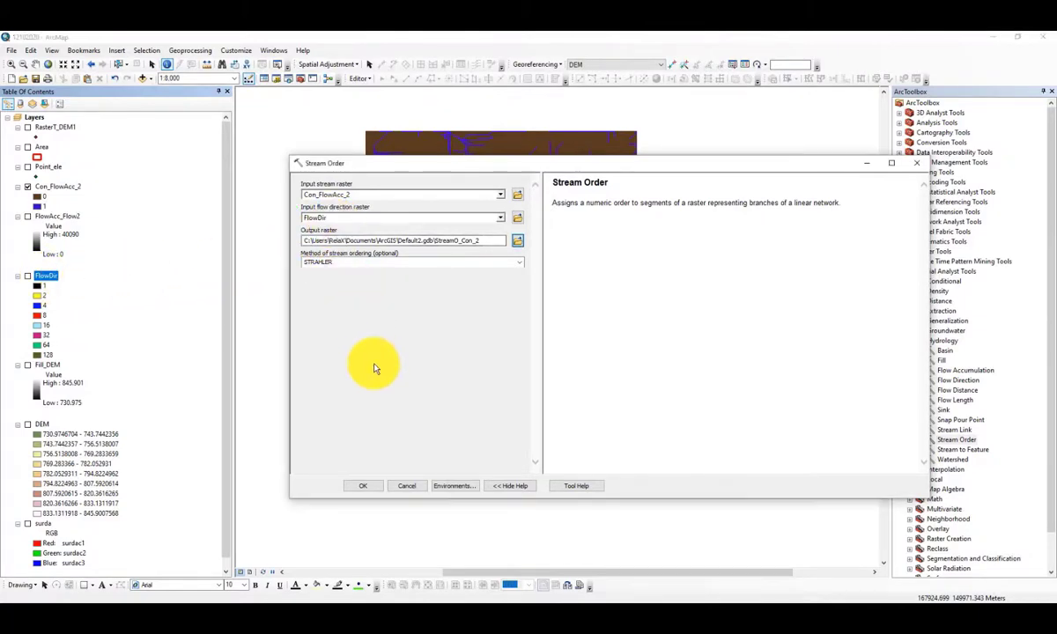
left_click(362, 486)
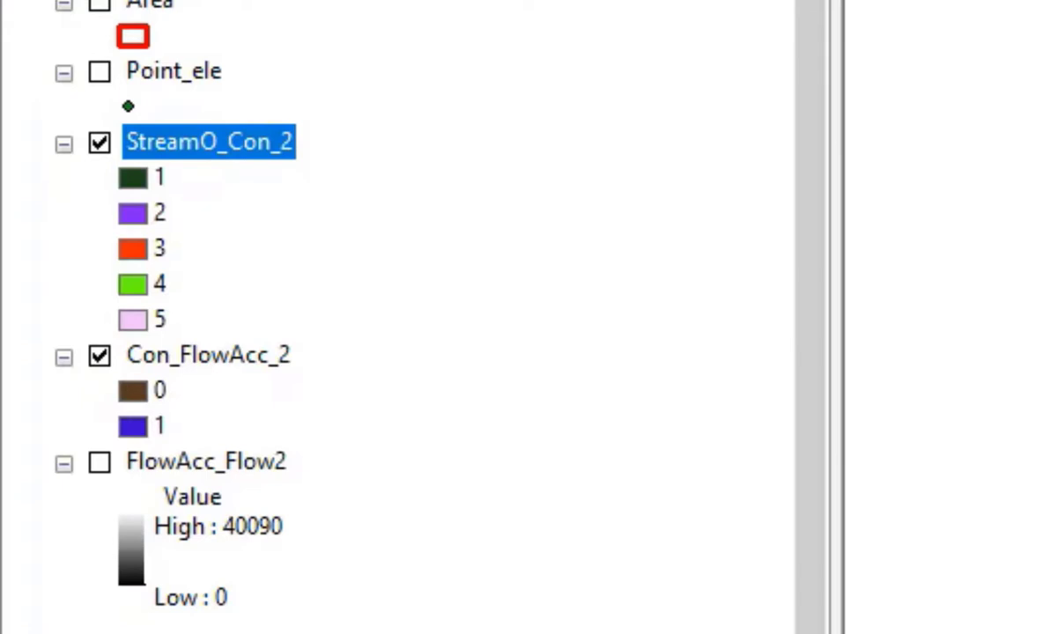
left_click(98, 355)
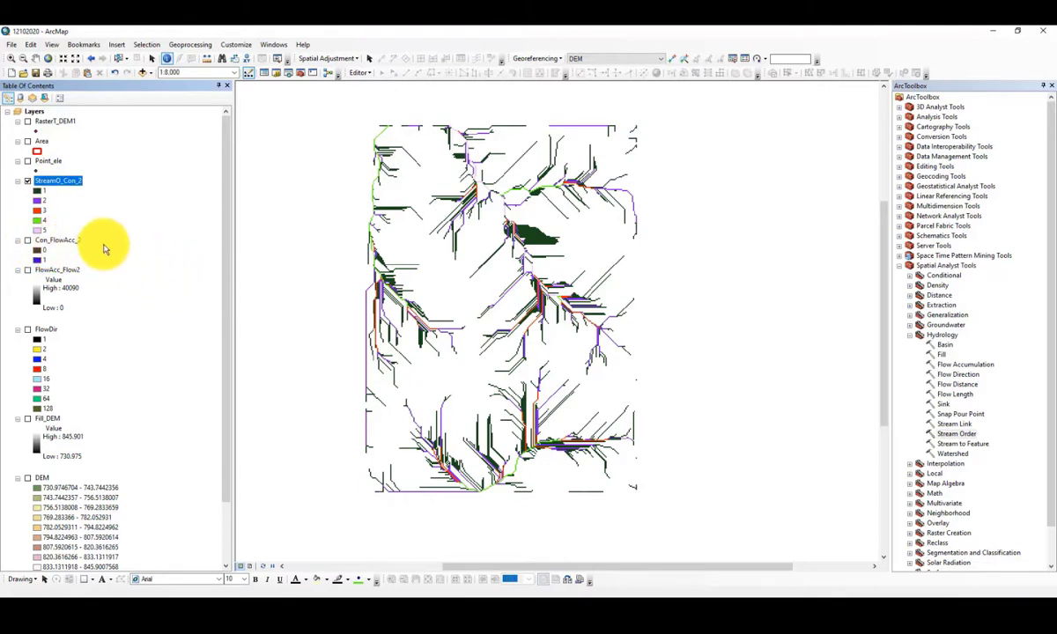
Step: Run Stream to Feature on StreamO_Con_2 with FlowDir, simplified polylines and the output StreamT_StreamO2 in Default2.gdb
double_click(956, 444)
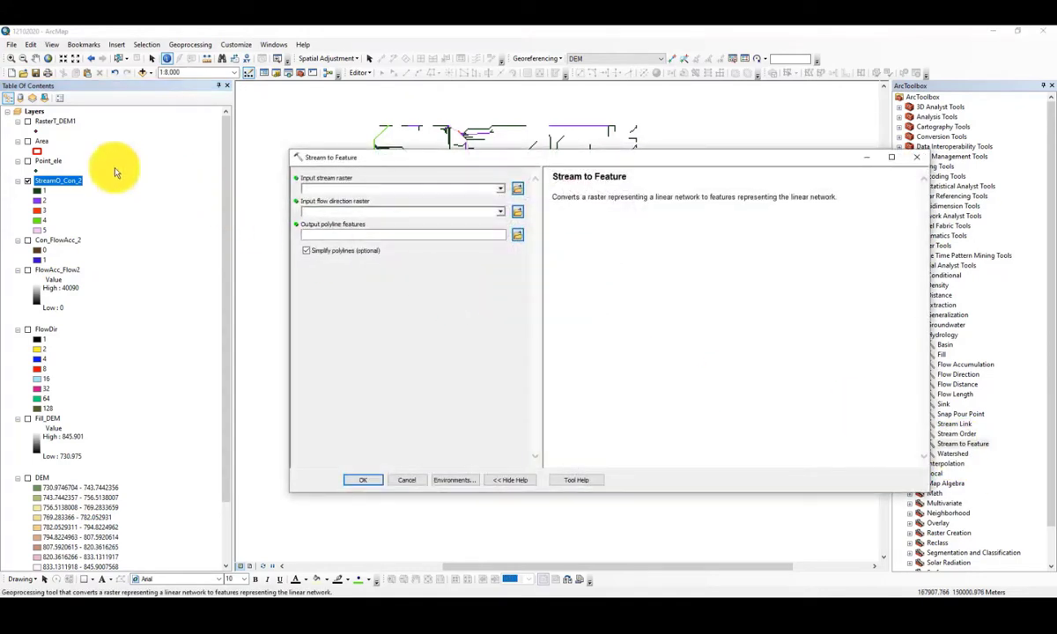
left_click(53, 183)
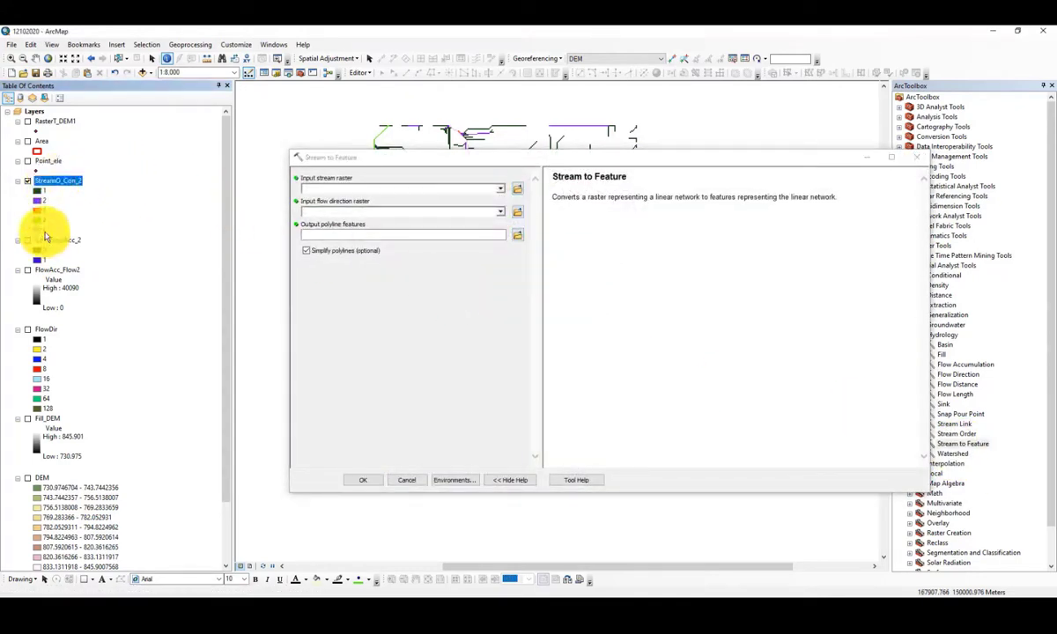
left_click_drag(47, 183, 345, 190)
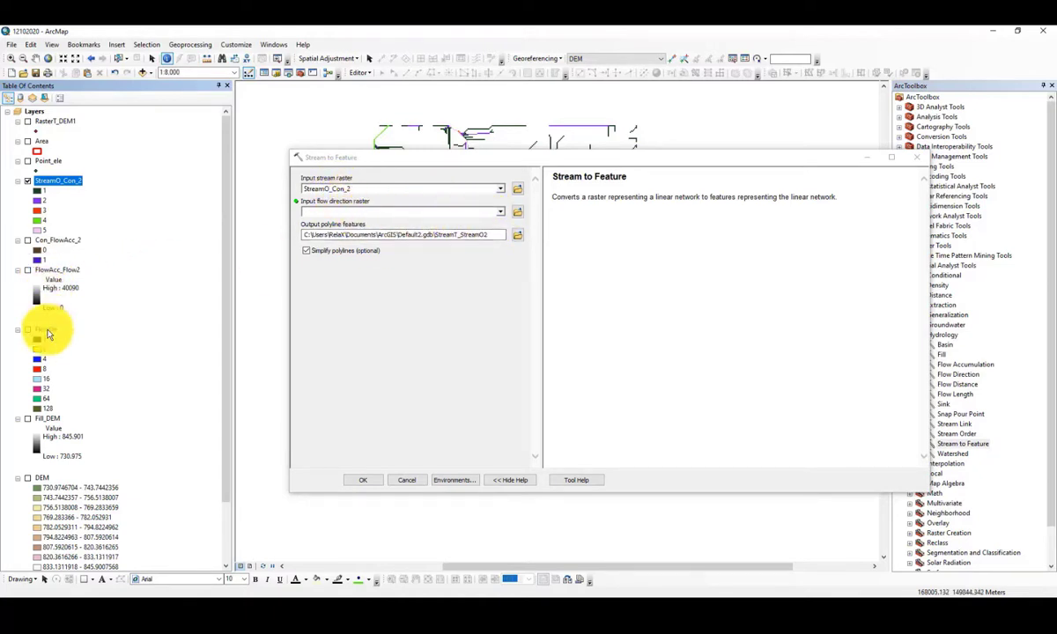
left_click_drag(45, 330, 341, 216)
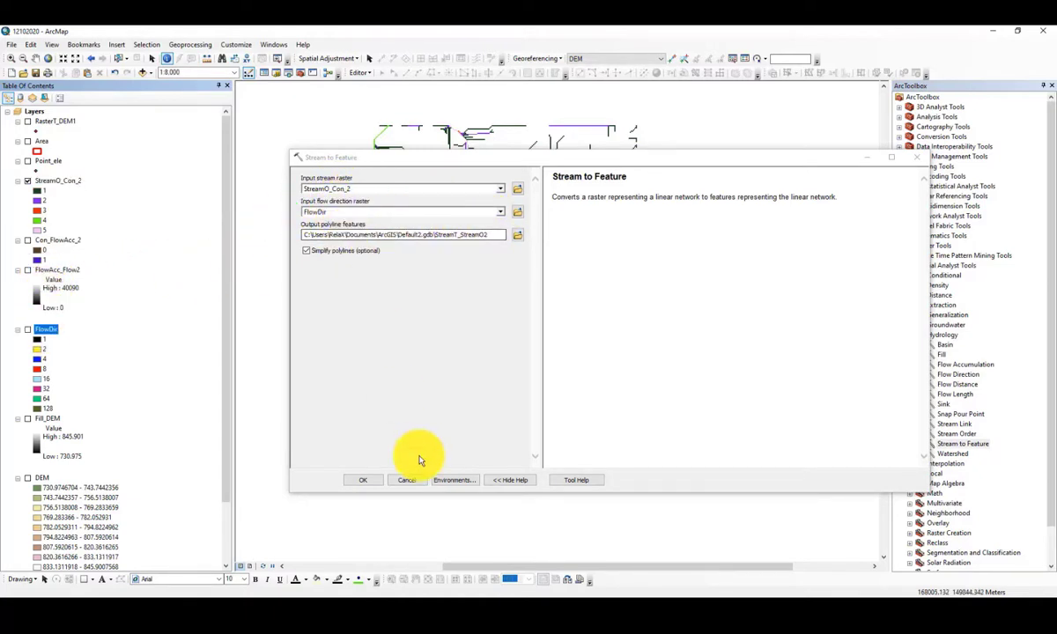
left_click(371, 483)
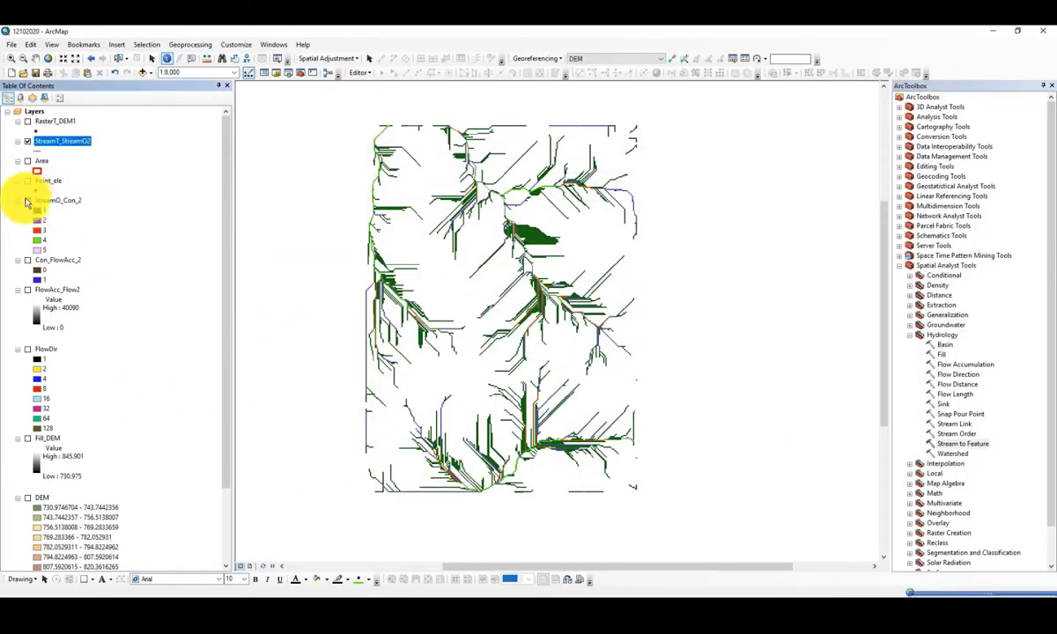
Step: Examine the stream orders in the StreamT_StreamO2 attribute table by sorting grid_code ascending and descending, and close the table
right_click(53, 145)
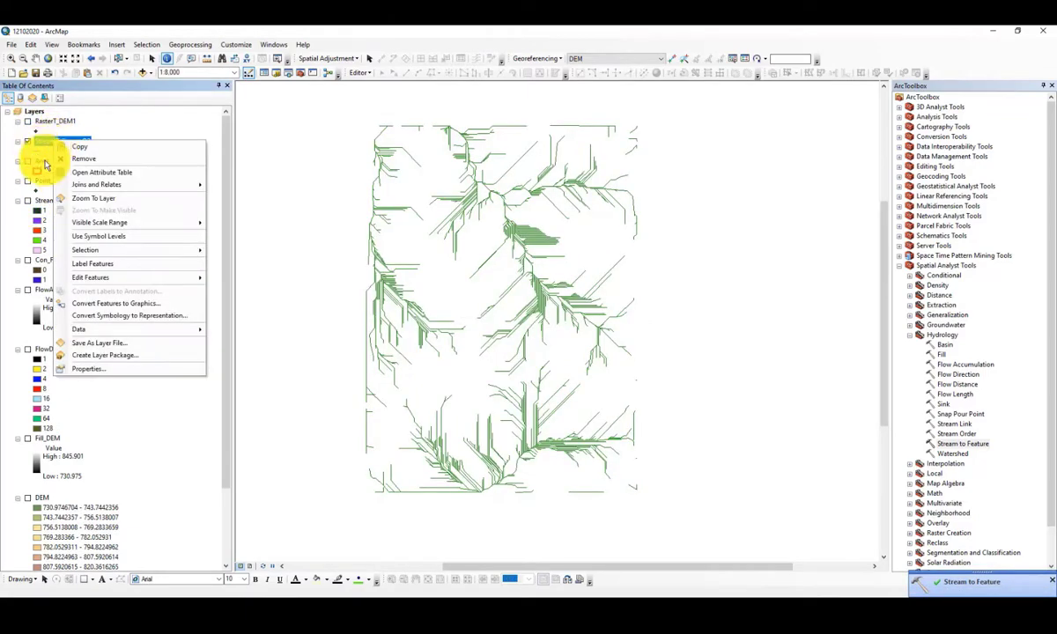
left_click(74, 171)
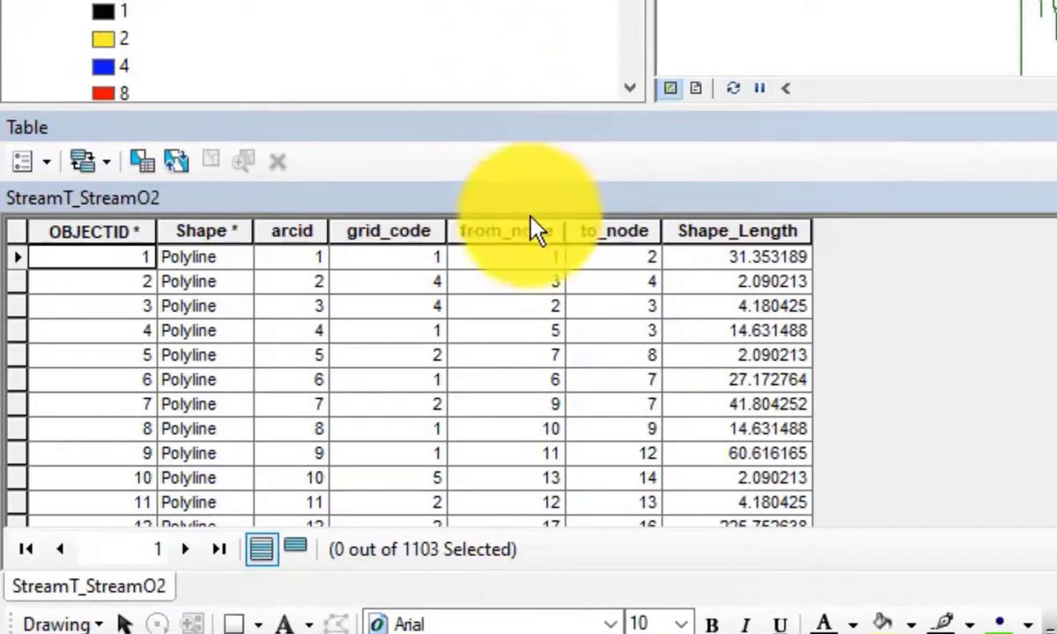
double_click(388, 230)
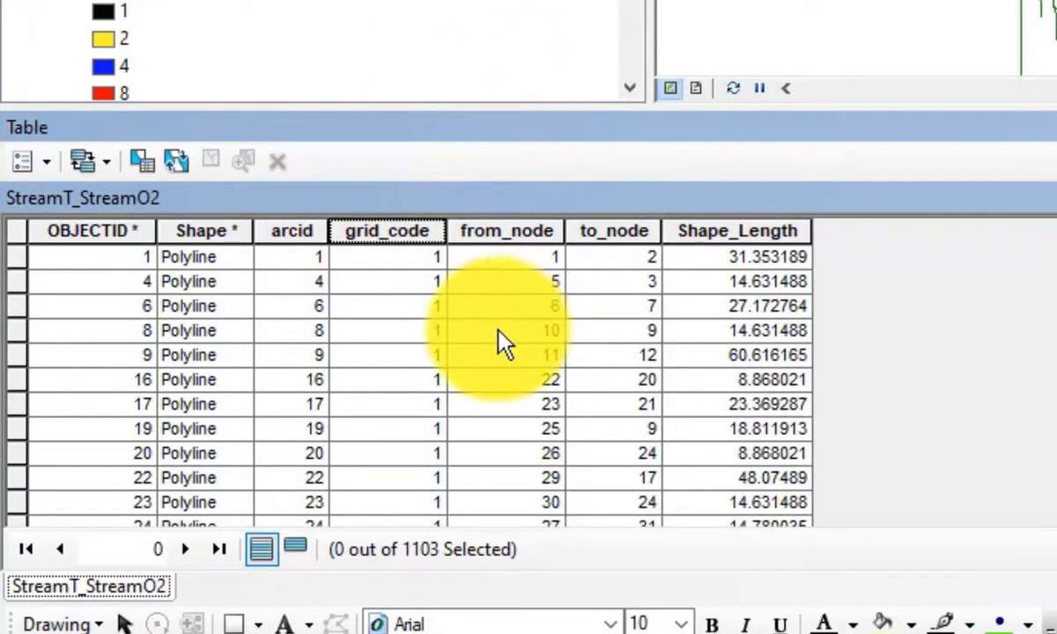
scroll(458, 331, "down", 5)
scroll(416, 256, "up", 5)
double_click(399, 227)
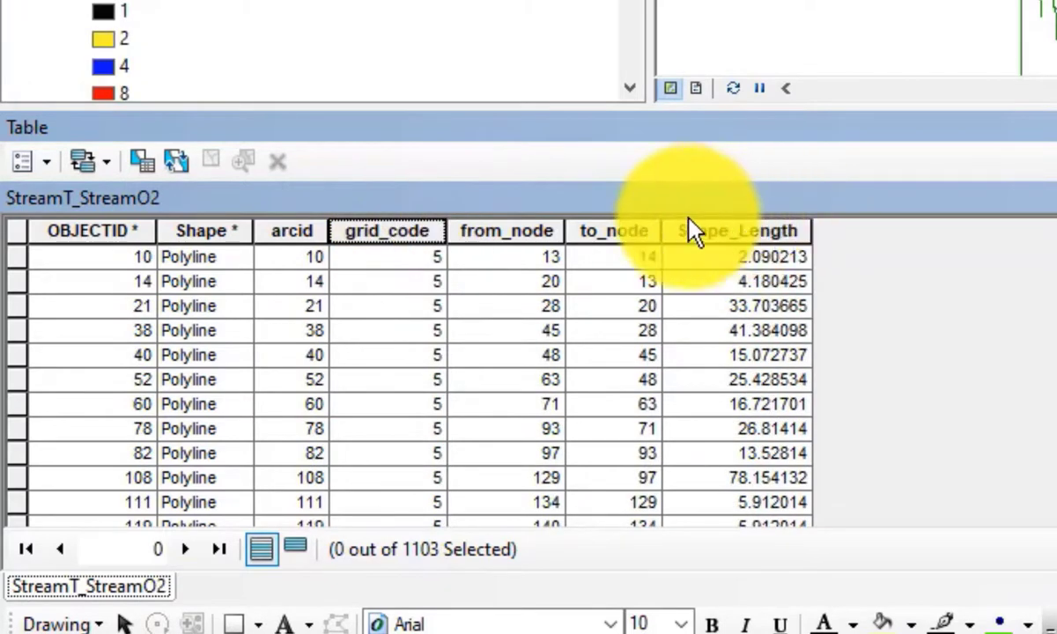
double_click(404, 235)
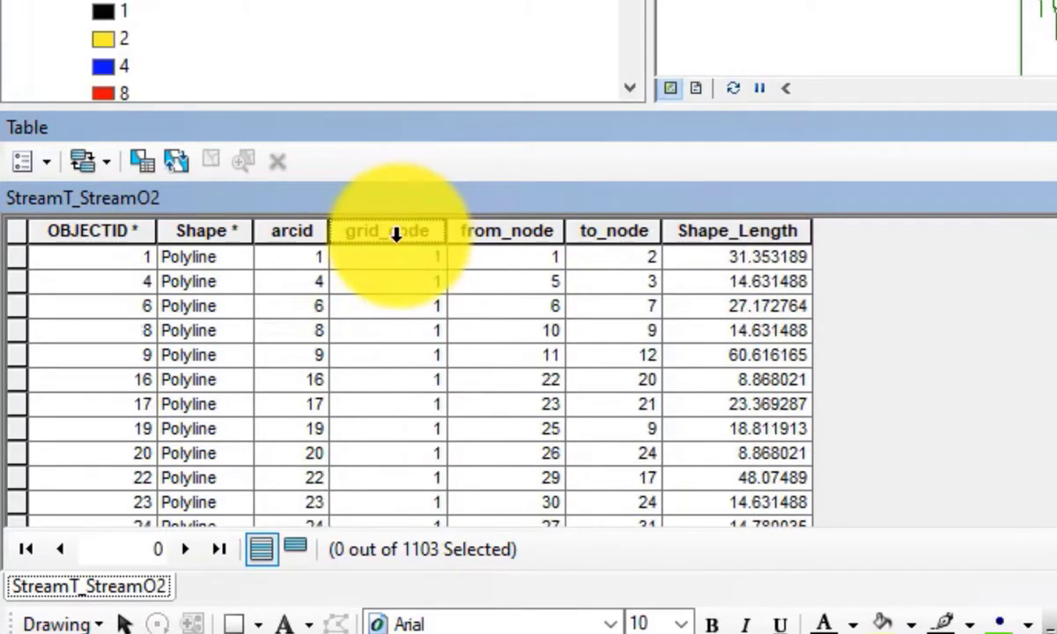
double_click(394, 231)
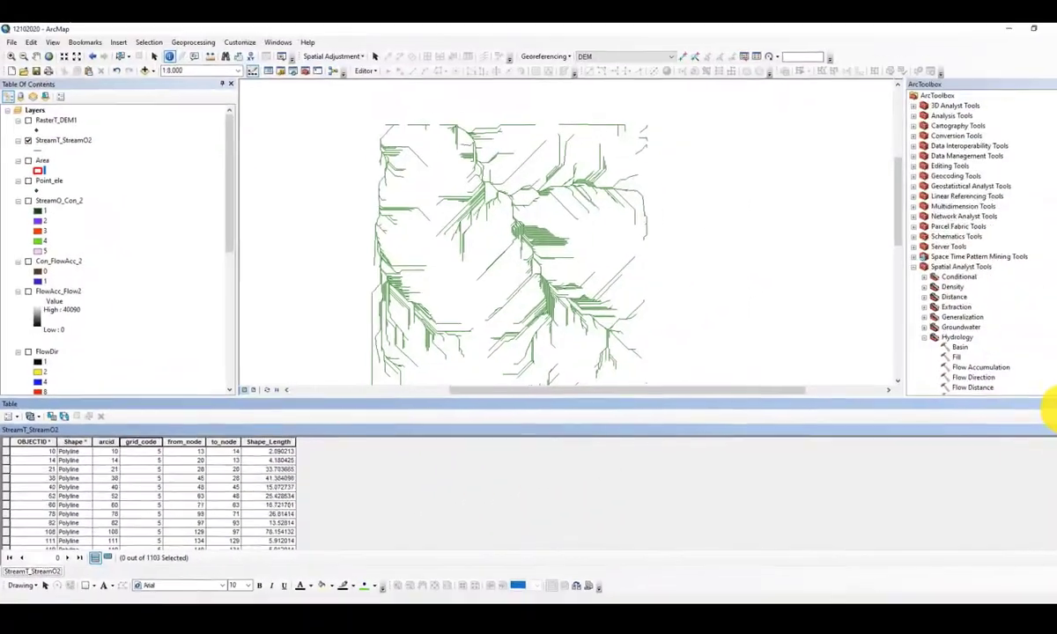
left_click(1051, 406)
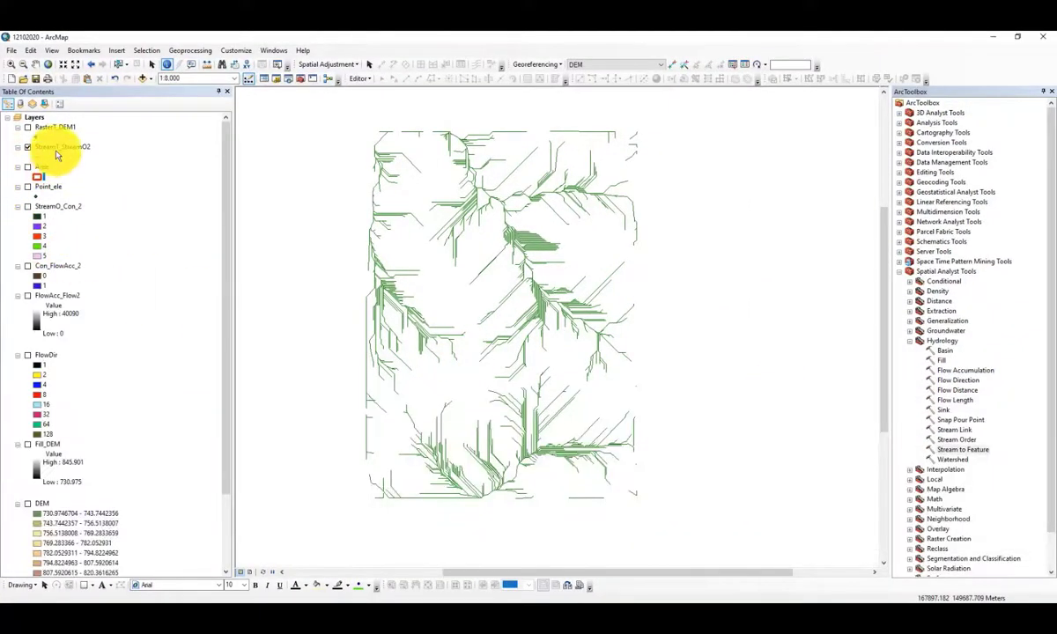
Step: Symbolize StreamT_StreamO2 by unique values of grid_code, adding all values and using the orange-to-blue color ramp
double_click(55, 148)
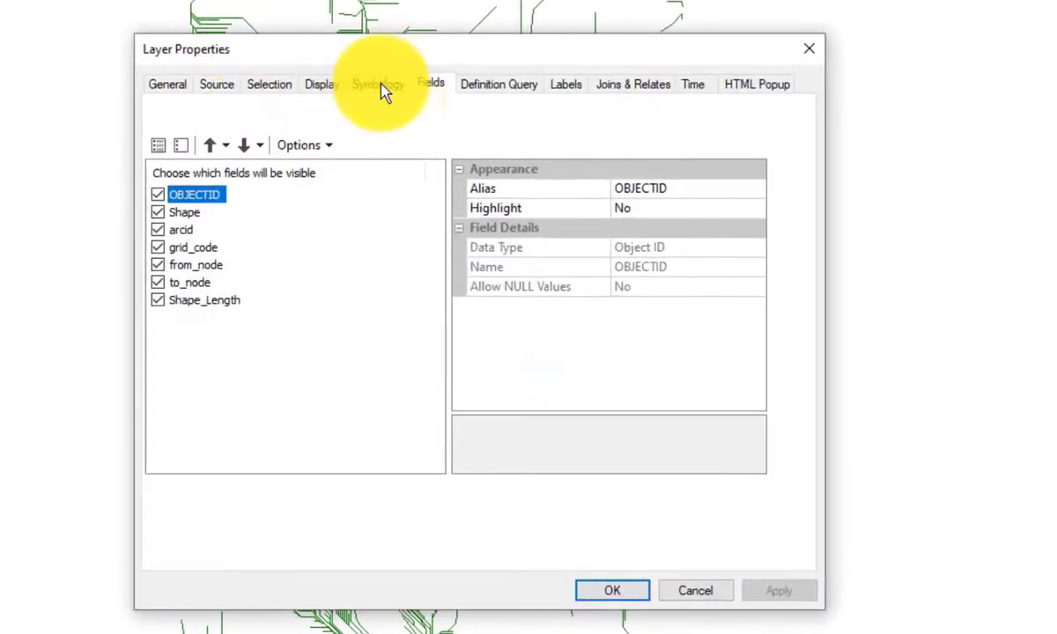
left_click(439, 152)
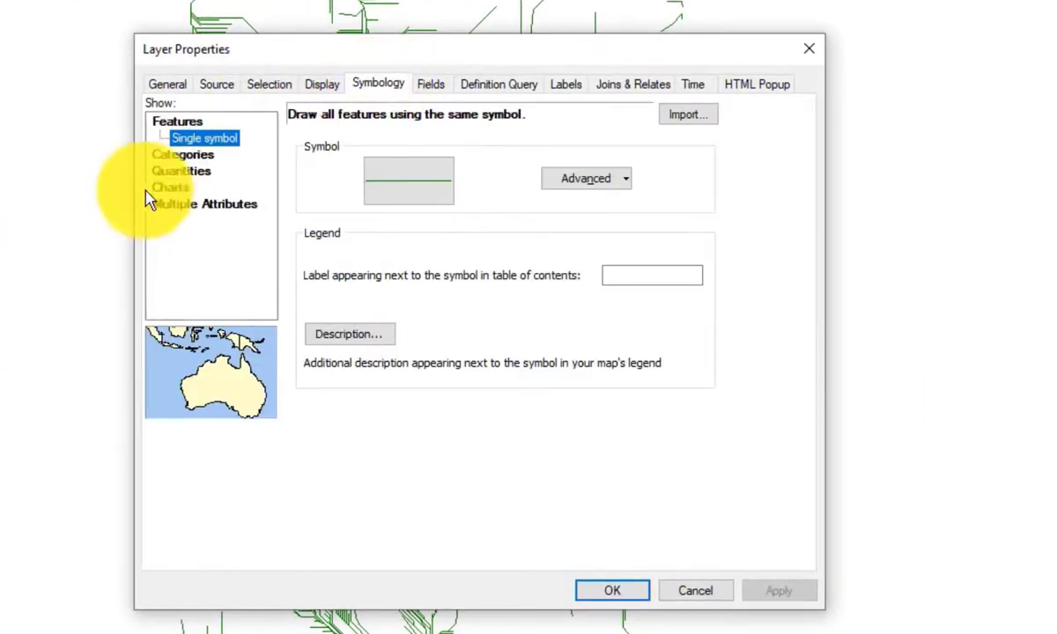
left_click(196, 162)
left_click(483, 157)
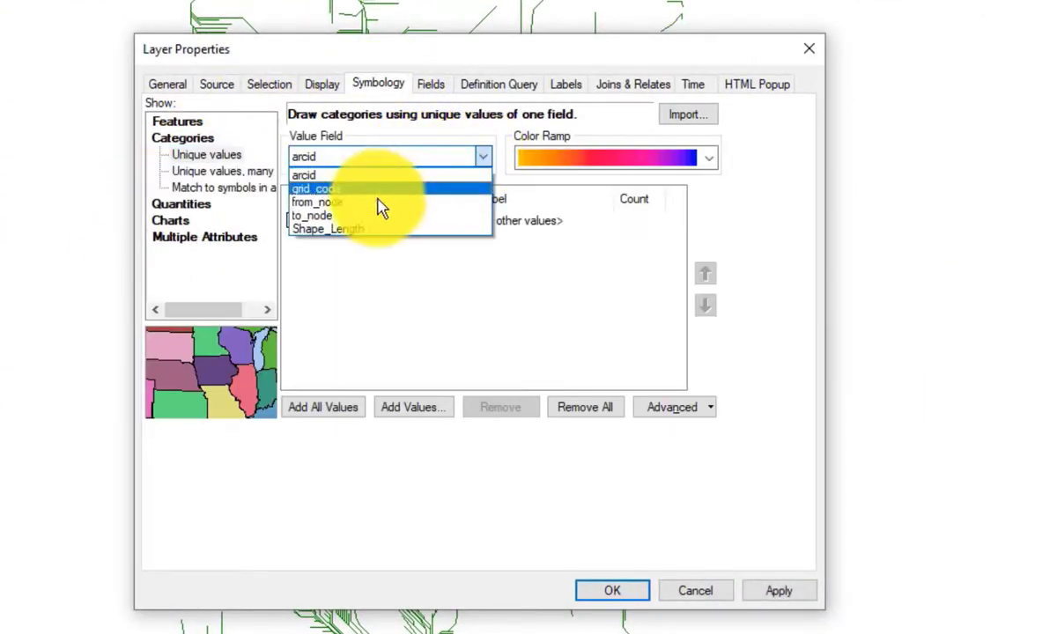
left_click(328, 189)
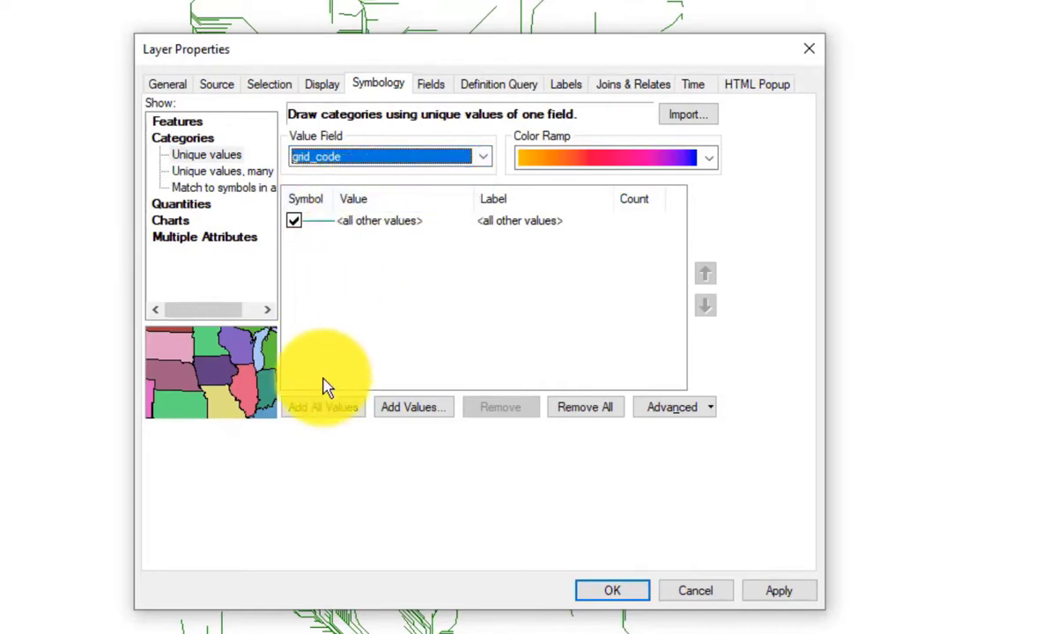
left_click(322, 410)
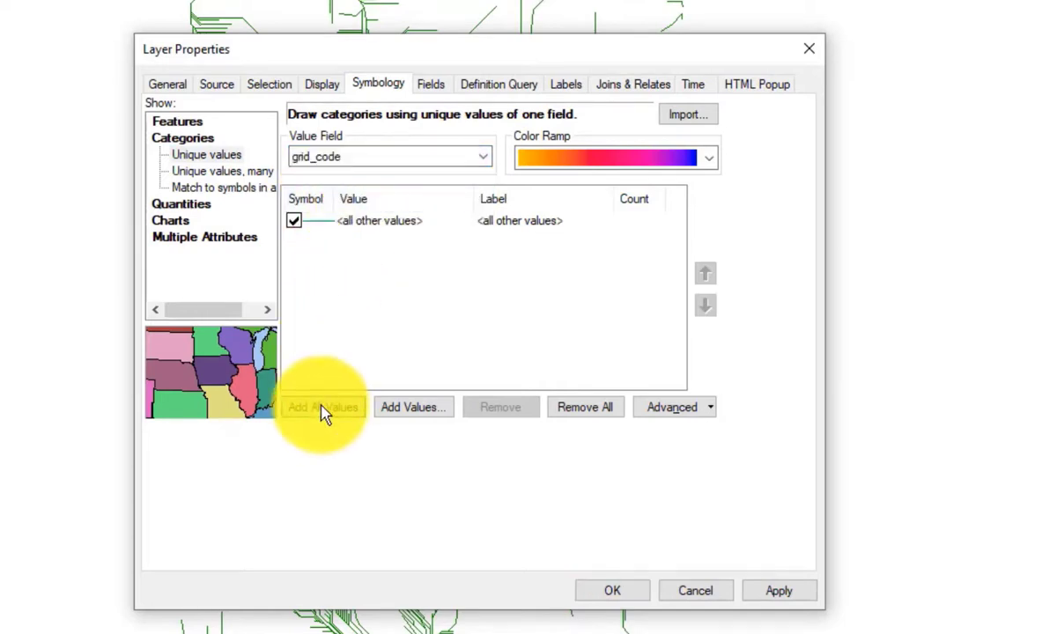
left_click(693, 164)
left_click(616, 261)
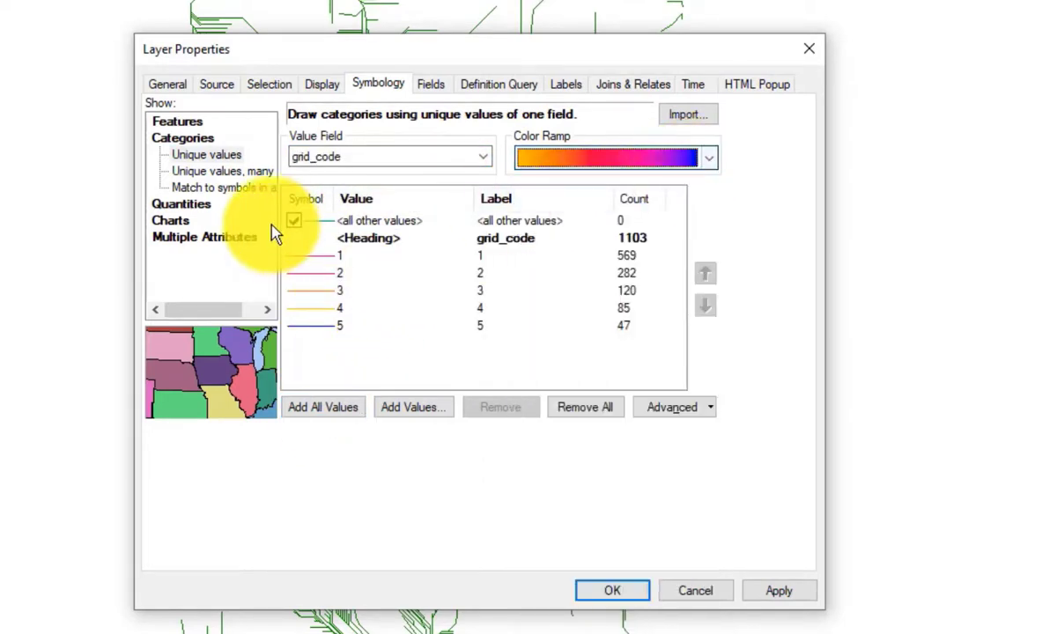
Step: Set the line width to 3 for stream order 5 and 2 for order 4, and apply the symbology
left_click(314, 327)
double_click(313, 327)
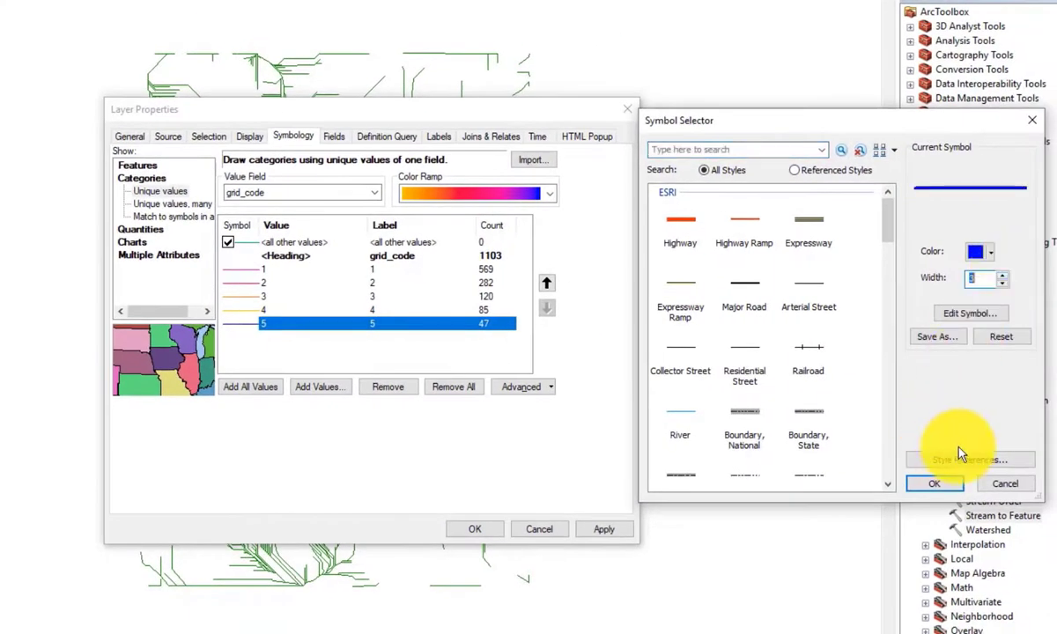
left_click(934, 484)
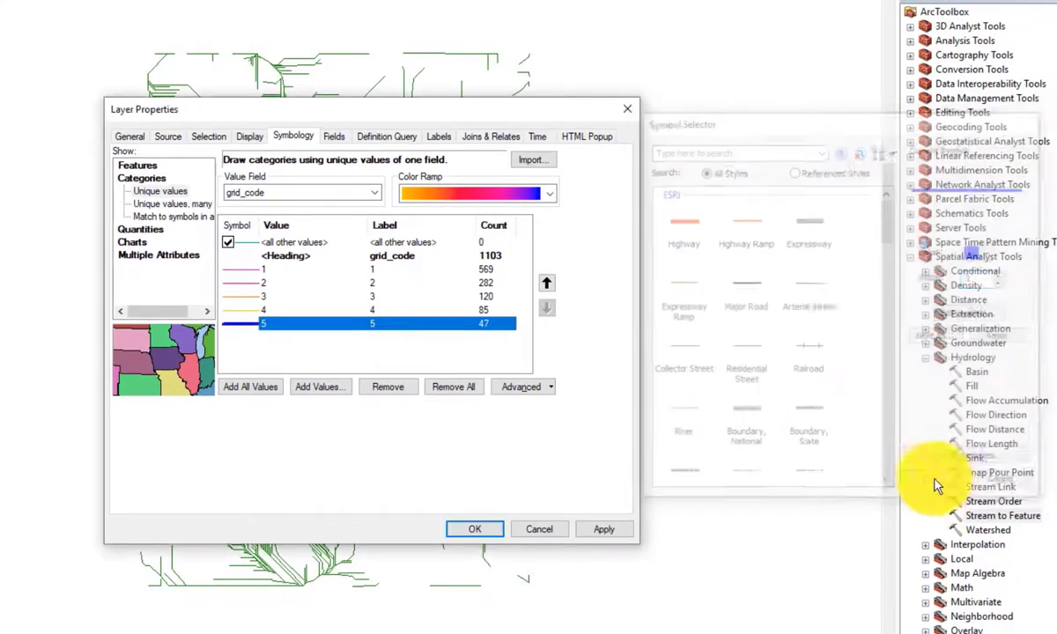
double_click(246, 310)
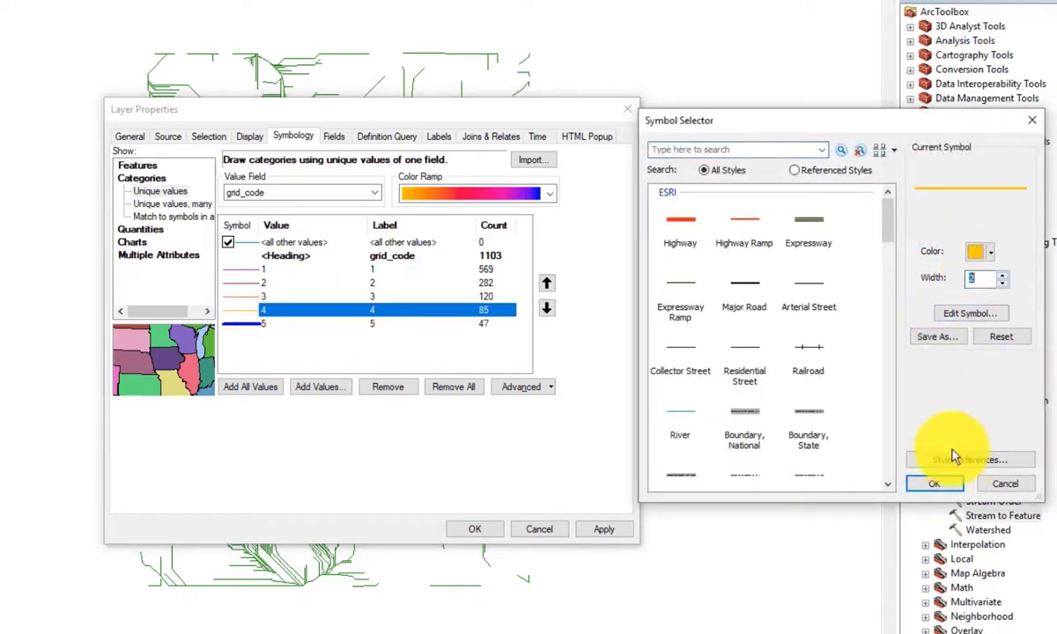
left_click(934, 484)
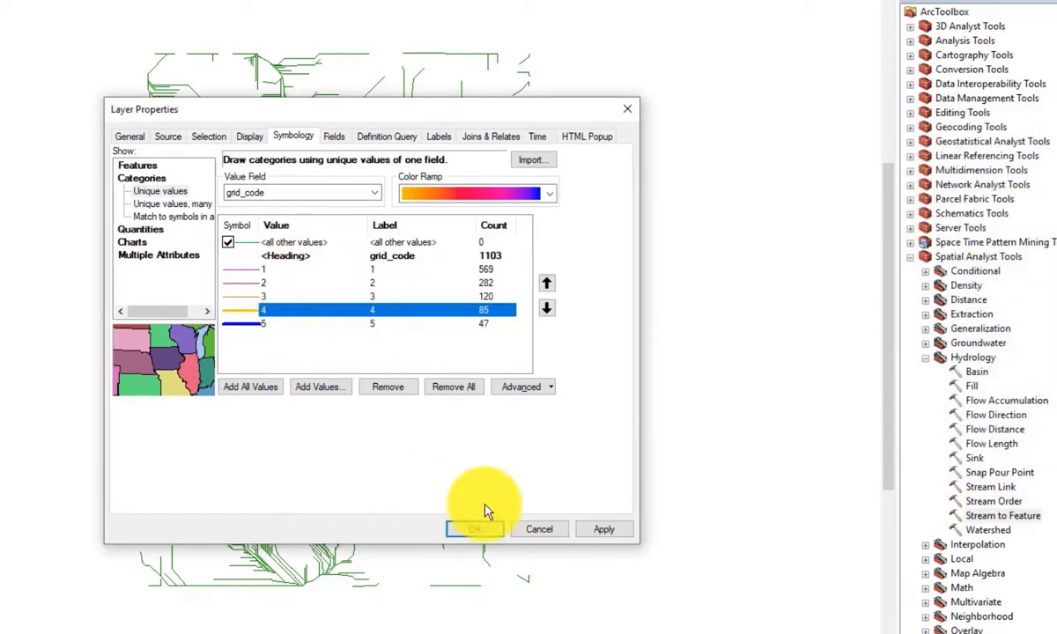
left_click(611, 532)
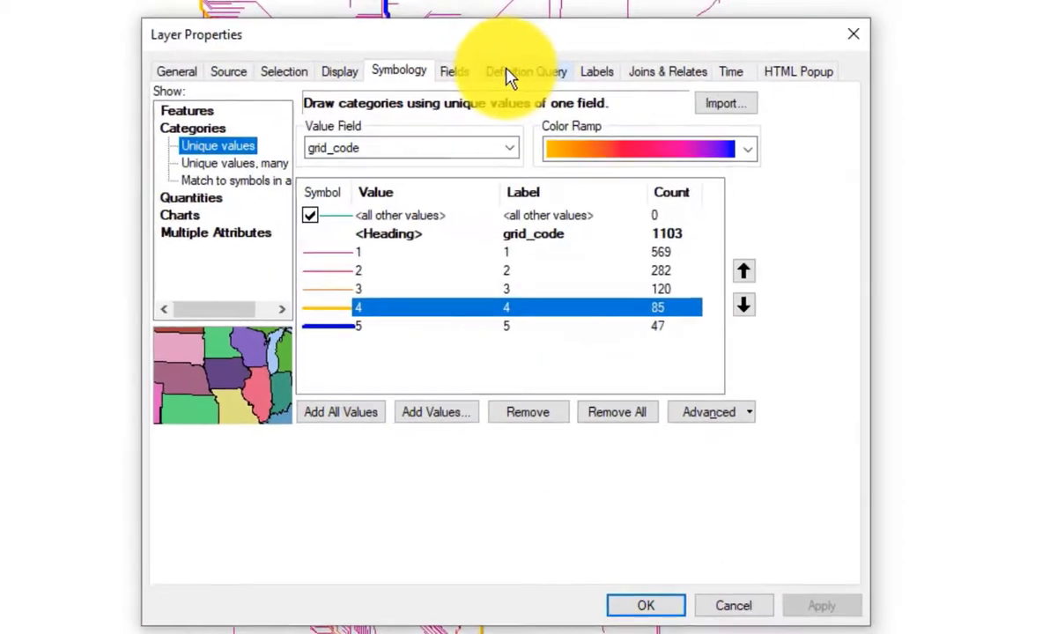
Step: Label the stream features with the expression [grid_code] &vbnewline& [Shape_Length] and apply the layer properties
left_click(596, 71)
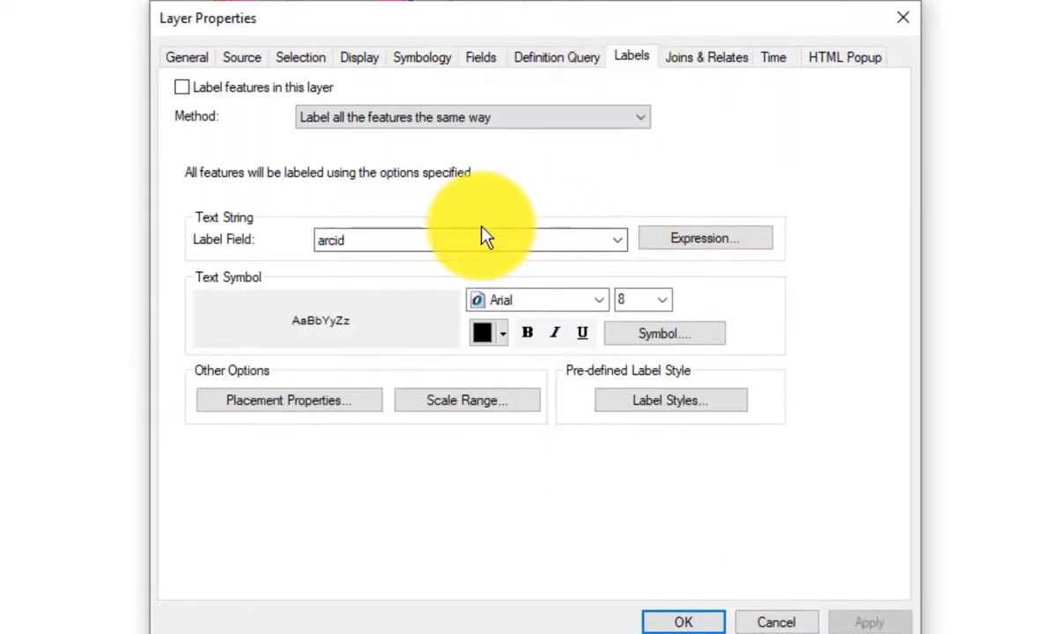
left_click(225, 87)
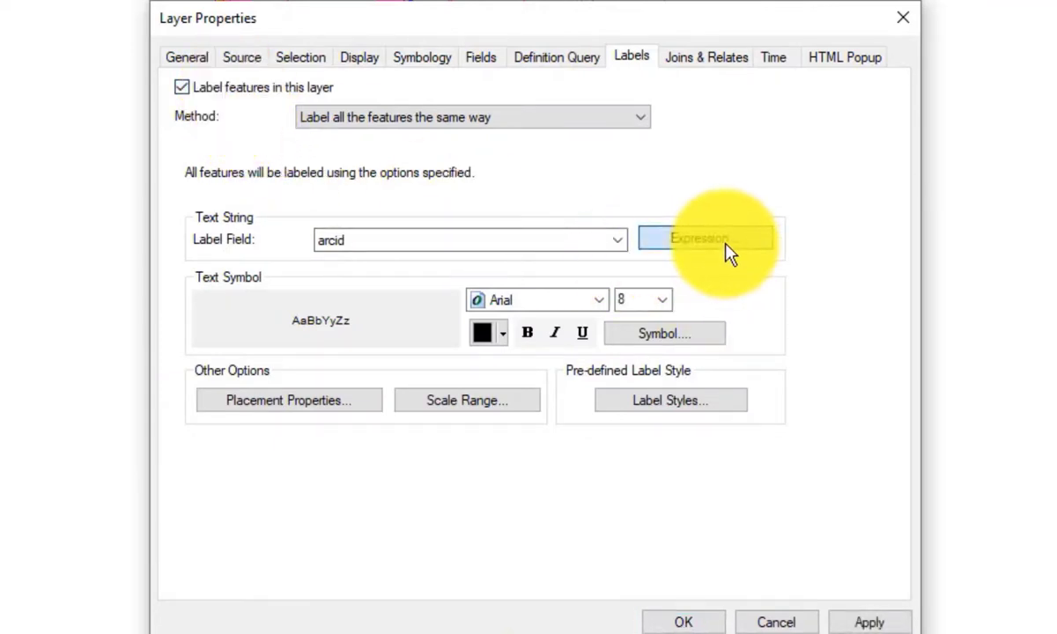
left_click(727, 247)
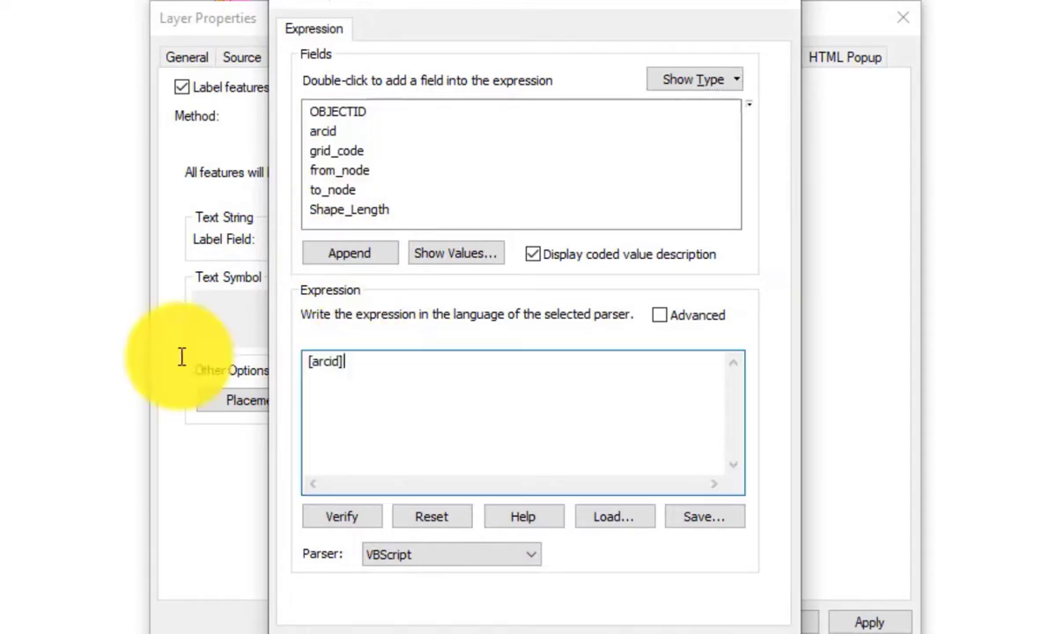
key("ctrl+a")
key("Delete")
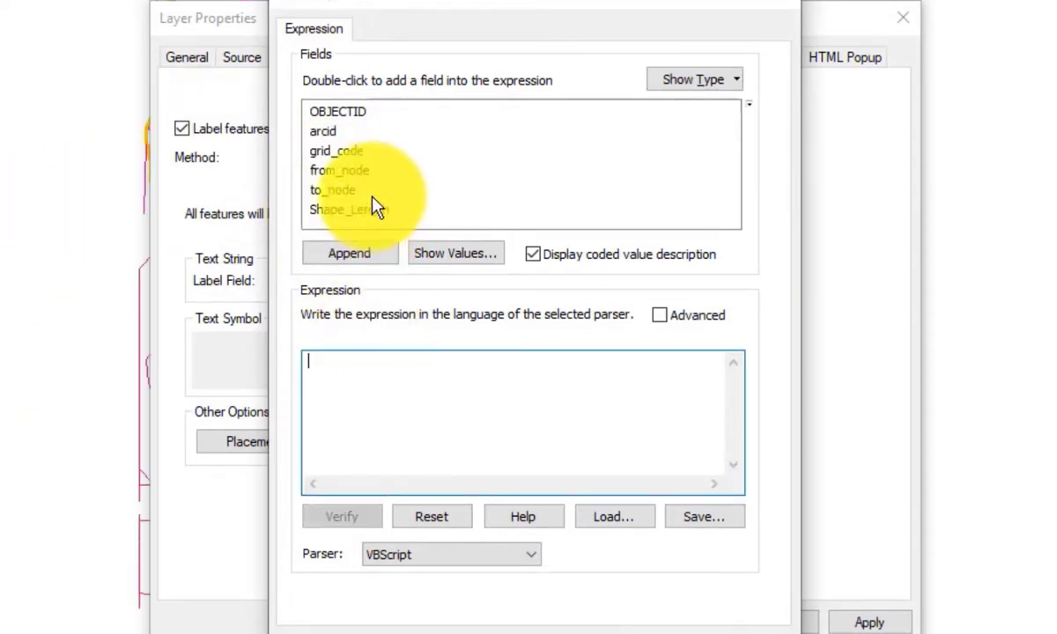
double_click(346, 152)
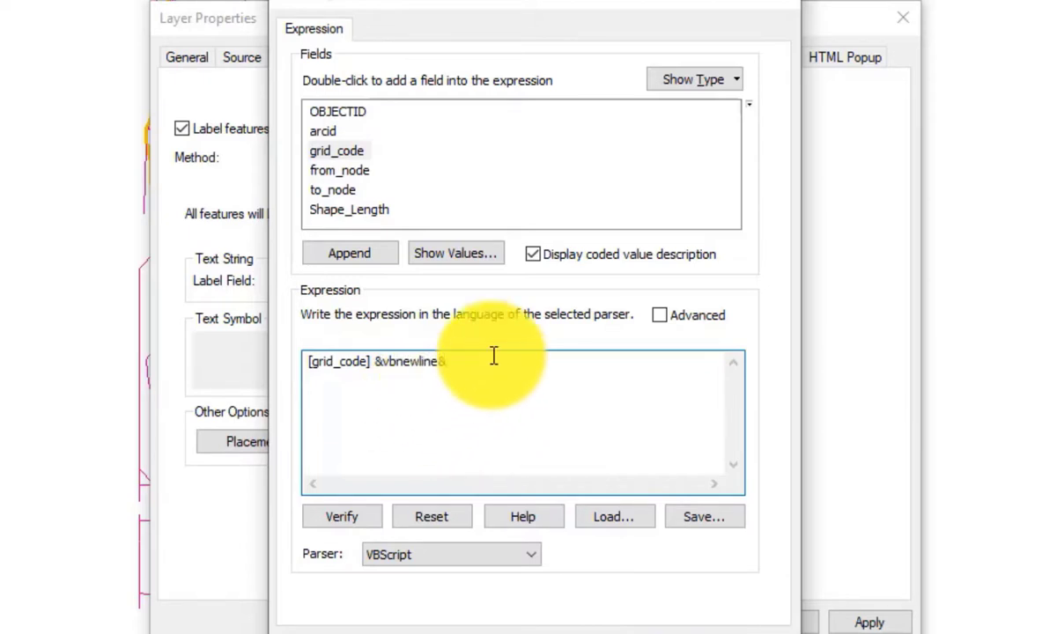
double_click(365, 212)
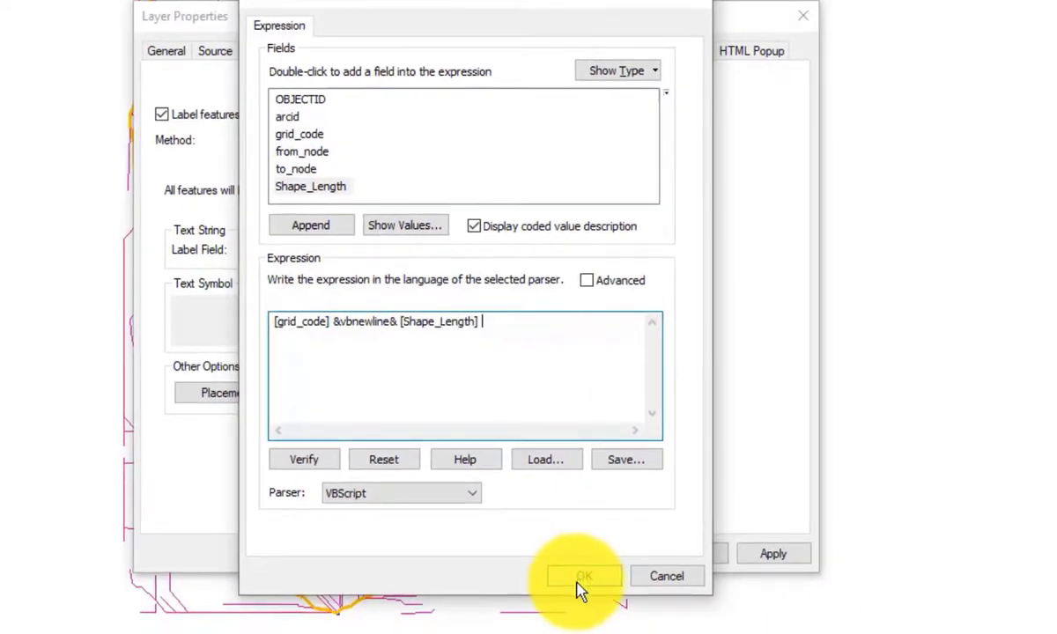
left_click(581, 583)
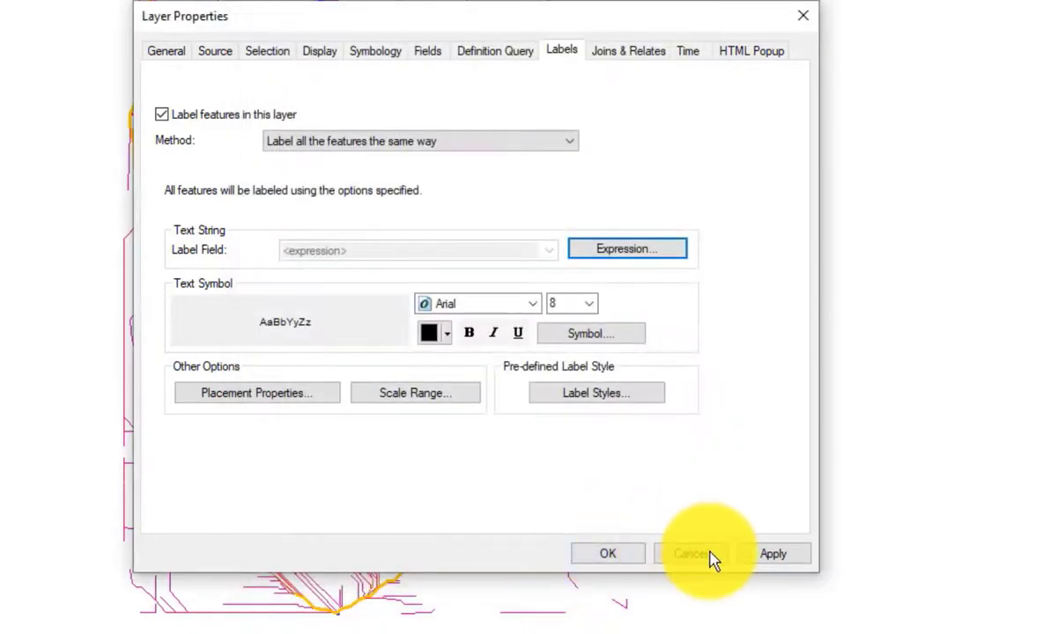
left_click(759, 558)
left_click(609, 557)
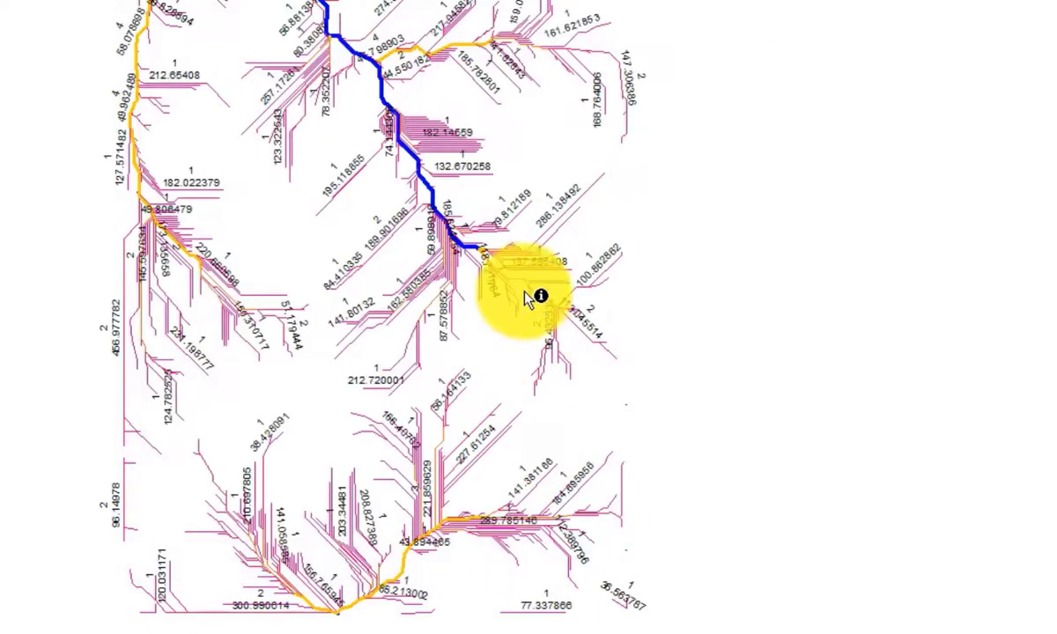
Step: Examine the order and length labels along the streams up close, and return to the full extent of StreamT_StreamO2
scroll(542, 240, "up", 6)
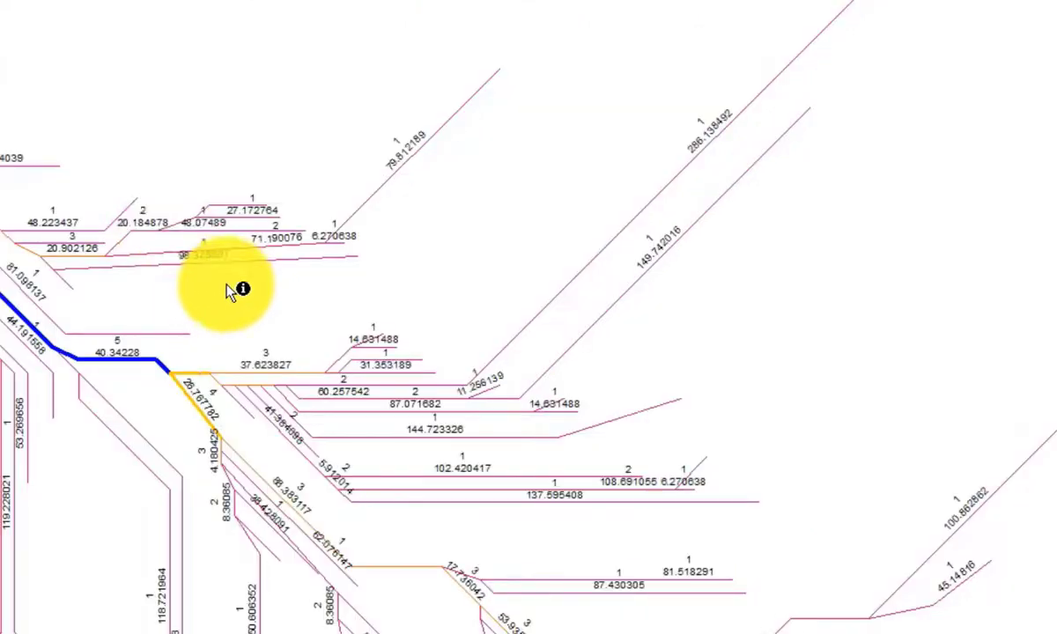
scroll(164, 231, "up", 4)
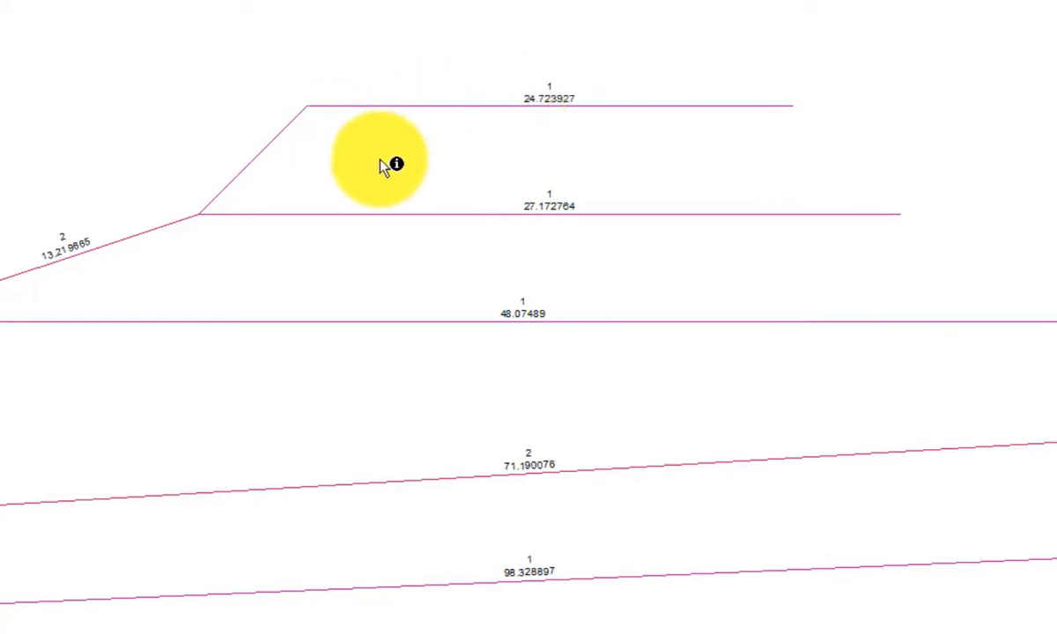
scroll(472, 231, "down", 3)
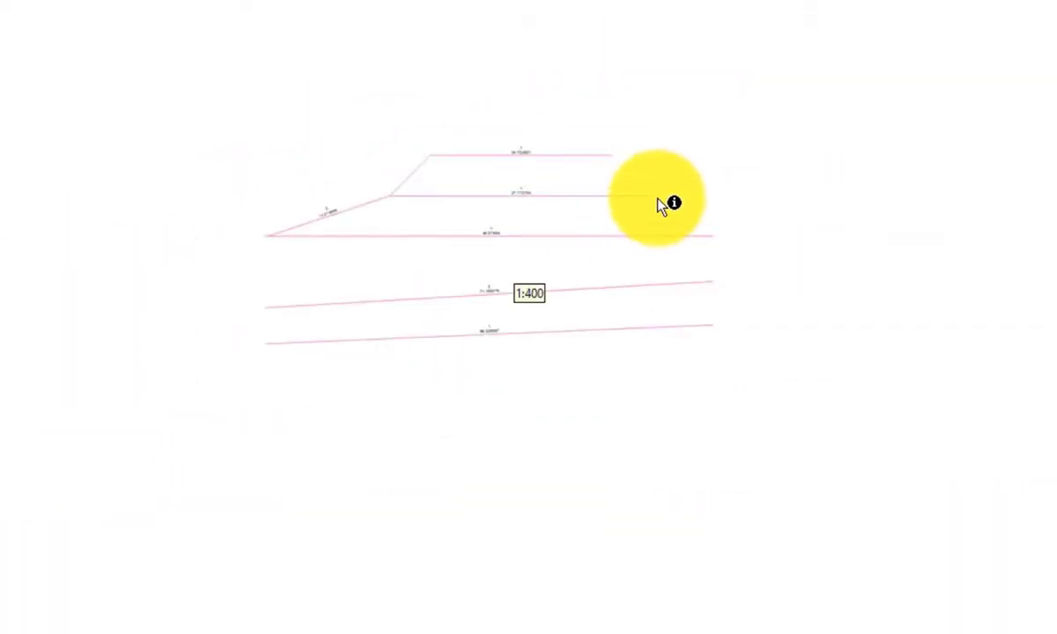
left_click_drag(321, 291, 490, 141)
left_click_drag(388, 255, 769, 254)
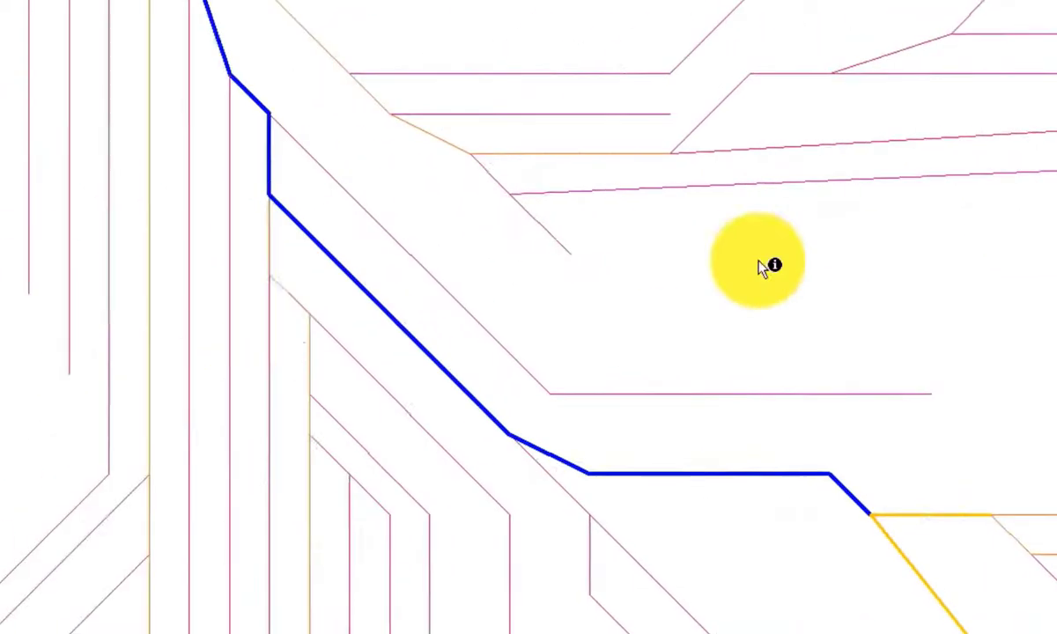
right_click(61, 146)
left_click(101, 210)
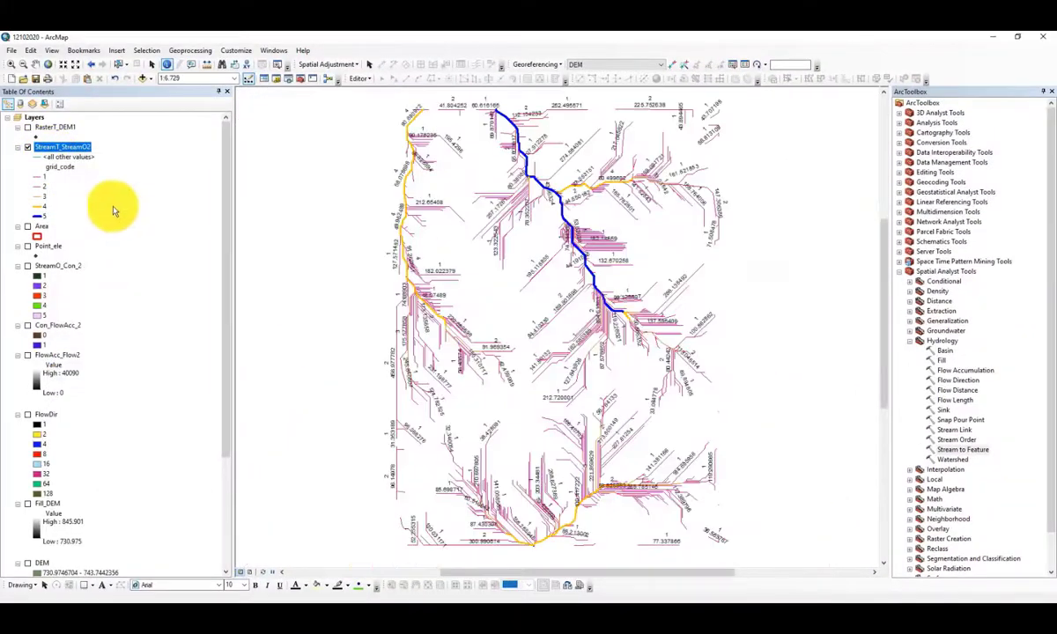
Step: Toggle the StreamT_StreamO2 feature labels off and on to compare the map, leaving them turned off
right_click(73, 148)
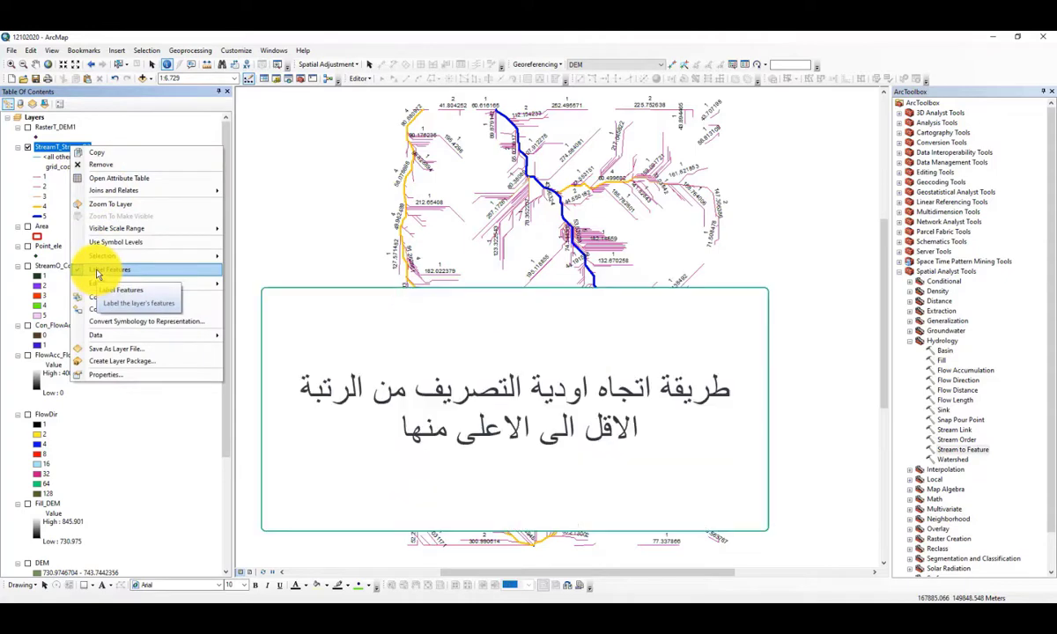
left_click(97, 272)
right_click(53, 149)
left_click(99, 271)
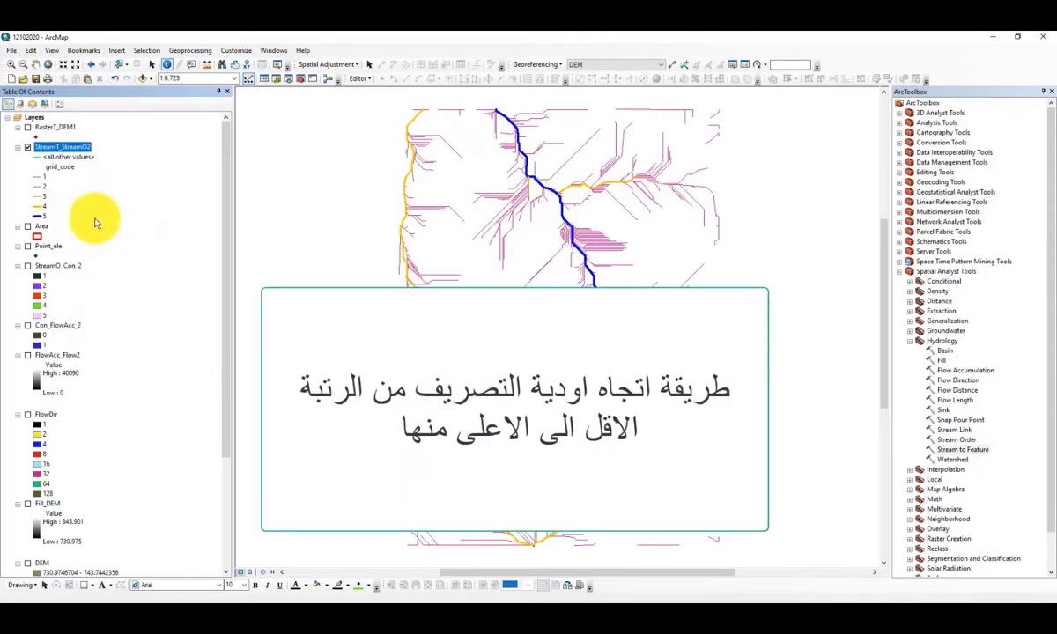
right_click(79, 150)
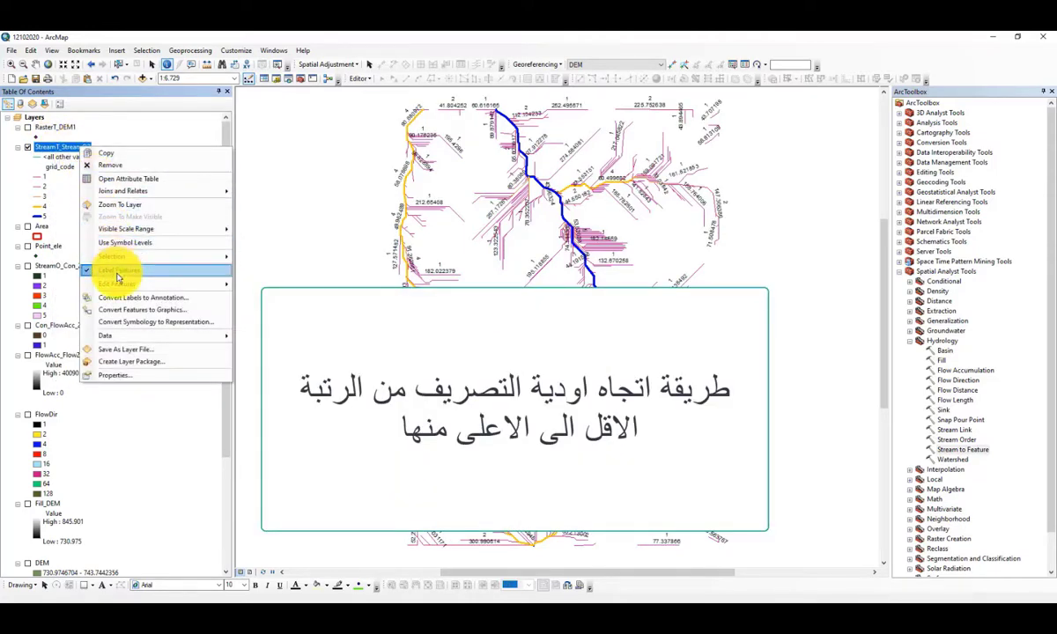
left_click(112, 272)
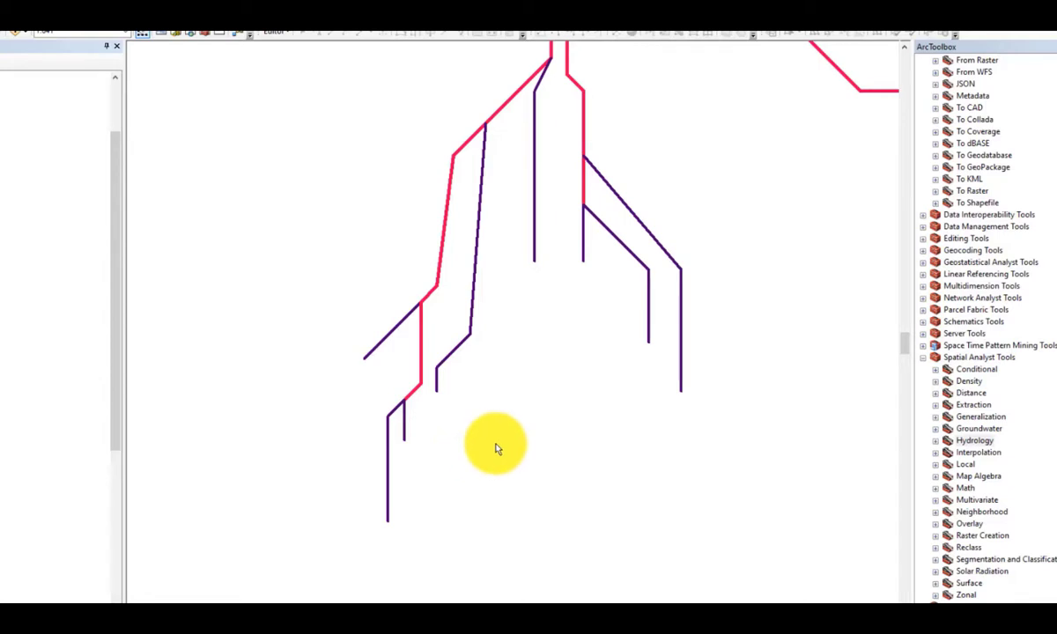
Step: Trace the stream network on the map from the first-order tributaries upward to the highest-order channel
left_click_drag(494, 445, 513, 414)
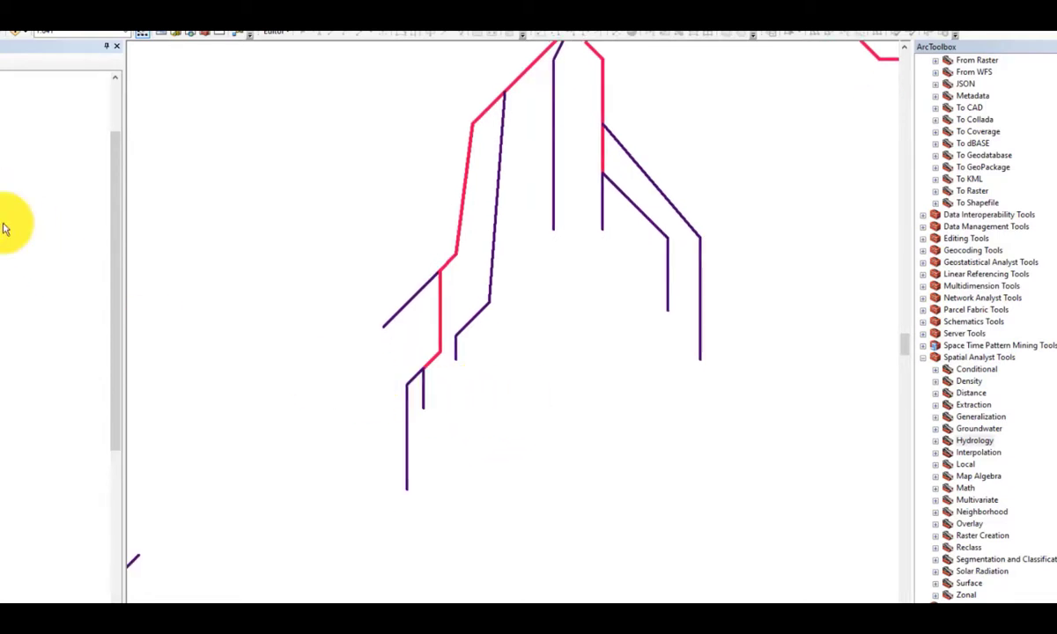
left_click_drag(465, 362, 473, 366)
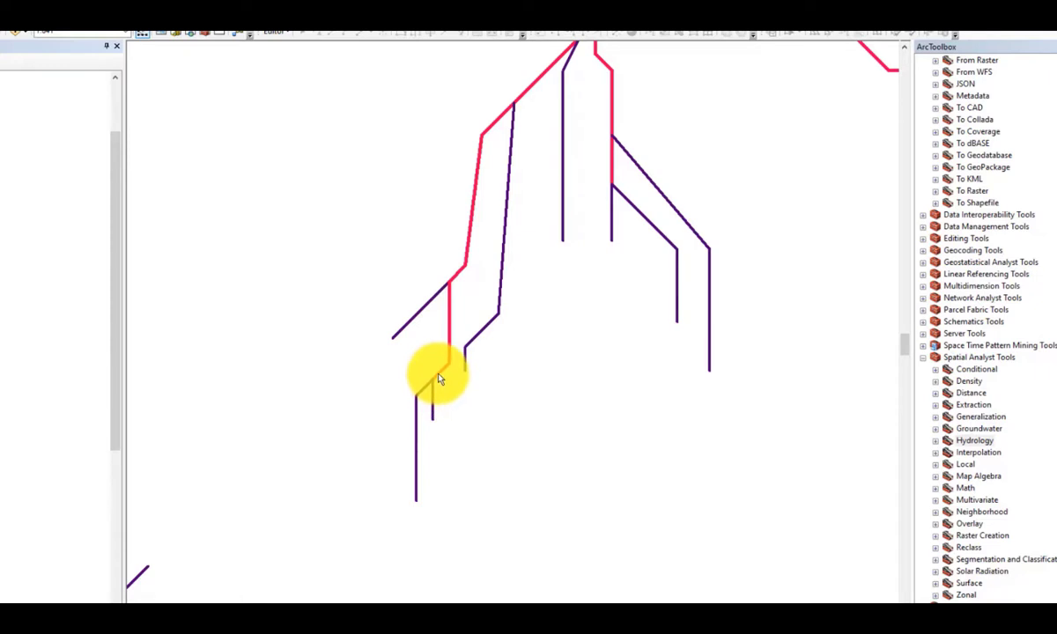
left_click_drag(447, 370, 437, 472)
left_click_drag(477, 333, 460, 456)
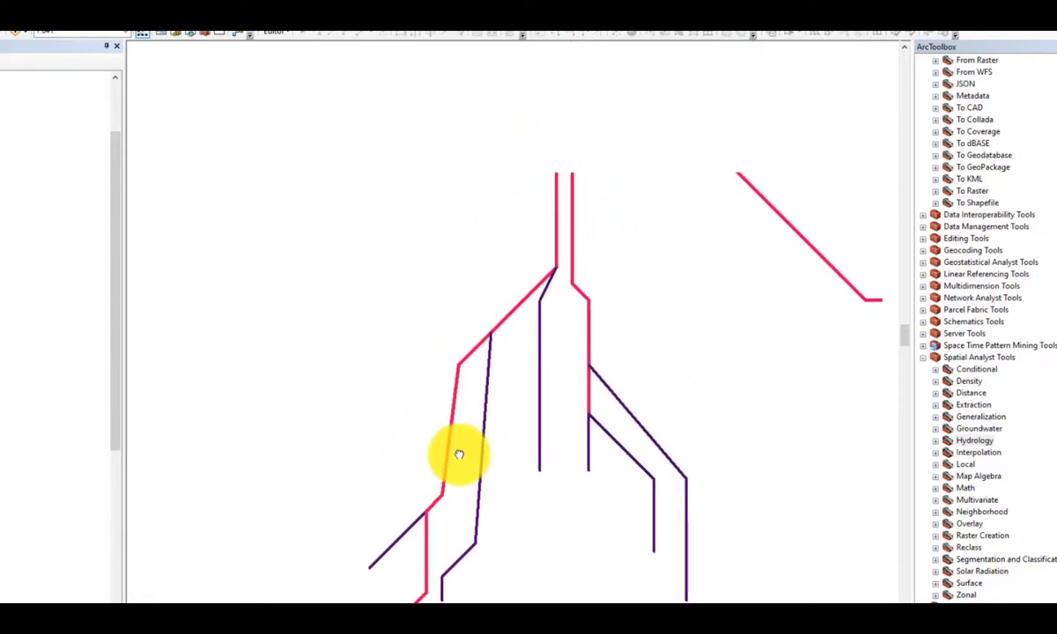
left_click_drag(524, 293, 526, 476)
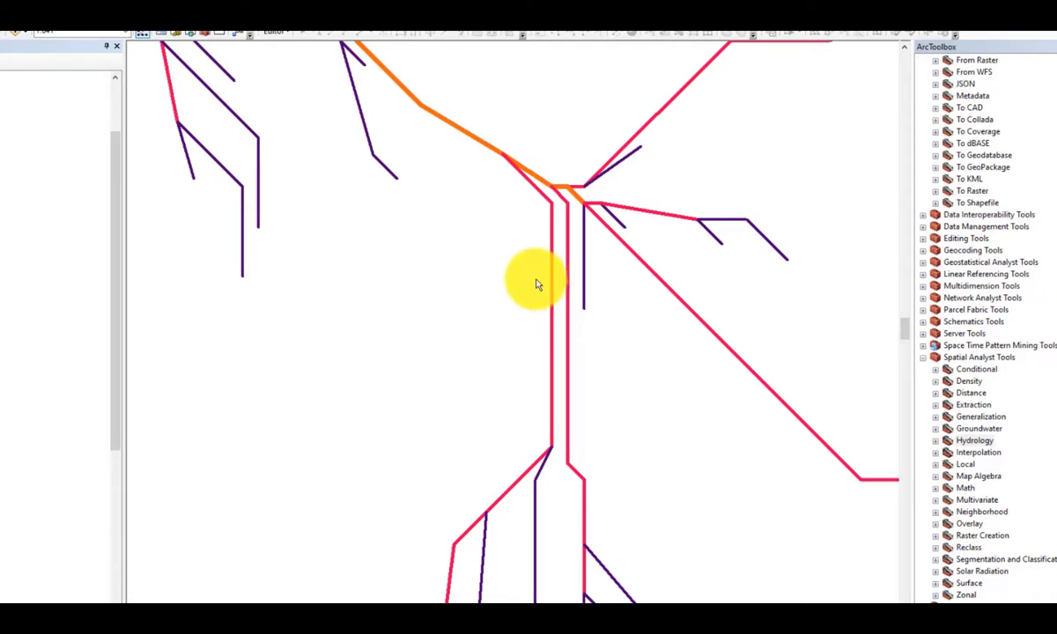
left_click_drag(538, 286, 540, 391)
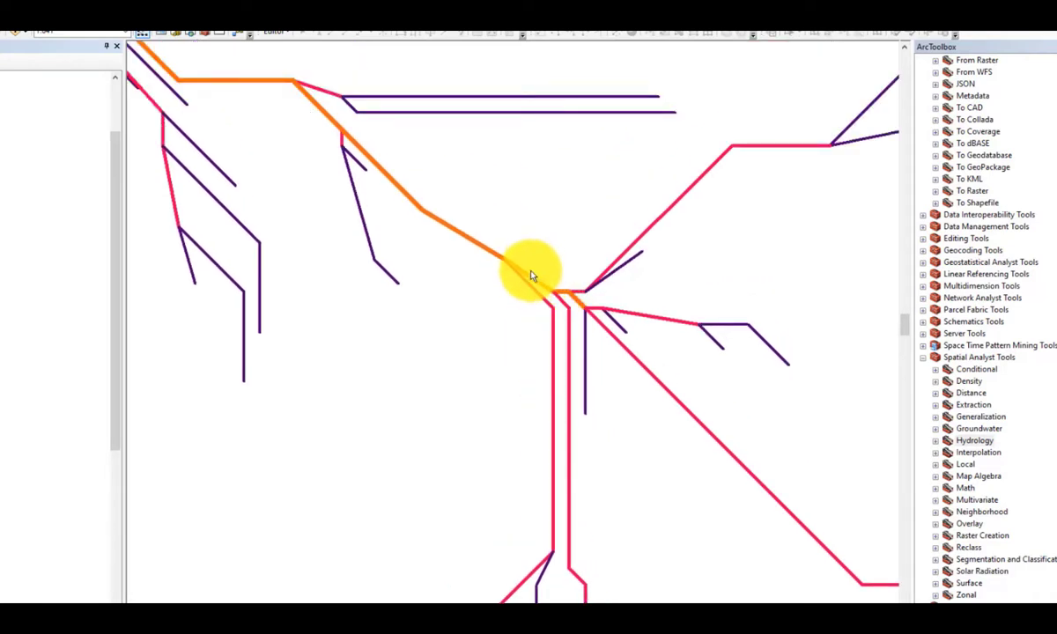
left_click_drag(531, 276, 609, 378)
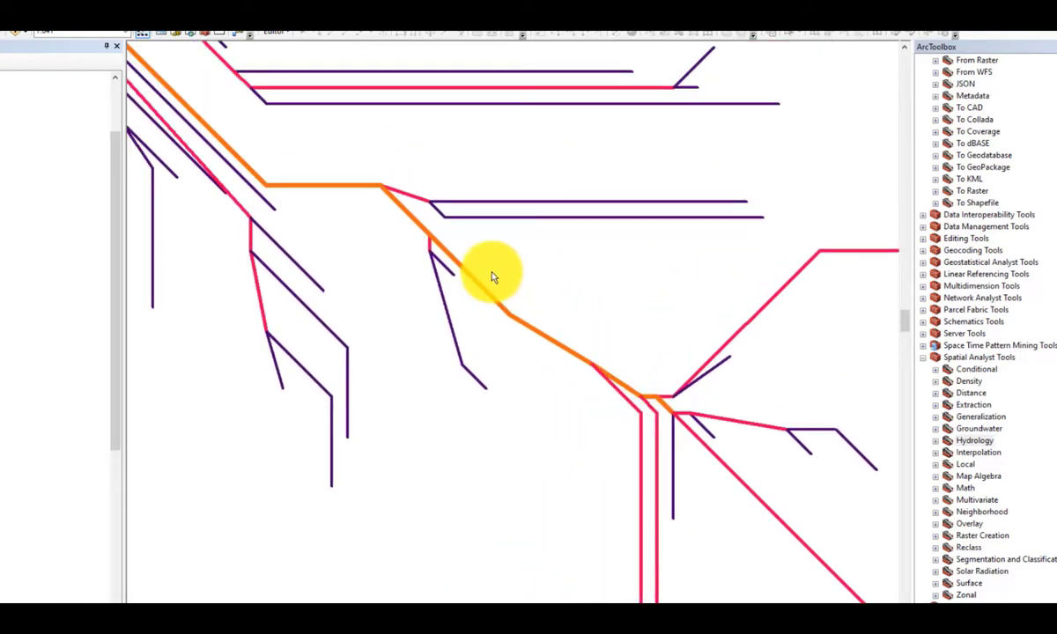
left_click_drag(493, 276, 618, 353)
left_click_drag(451, 266, 546, 361)
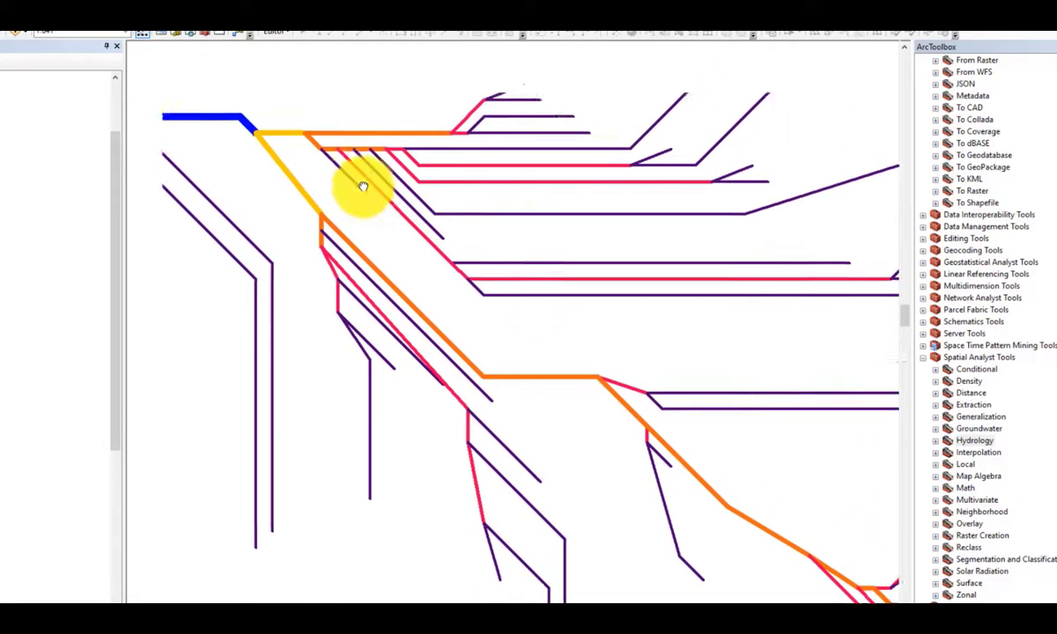
Step: Follow the fourth- and fifth-order channels downstream on the map to the outlet at the network's northern end
left_click_drag(358, 188, 391, 257)
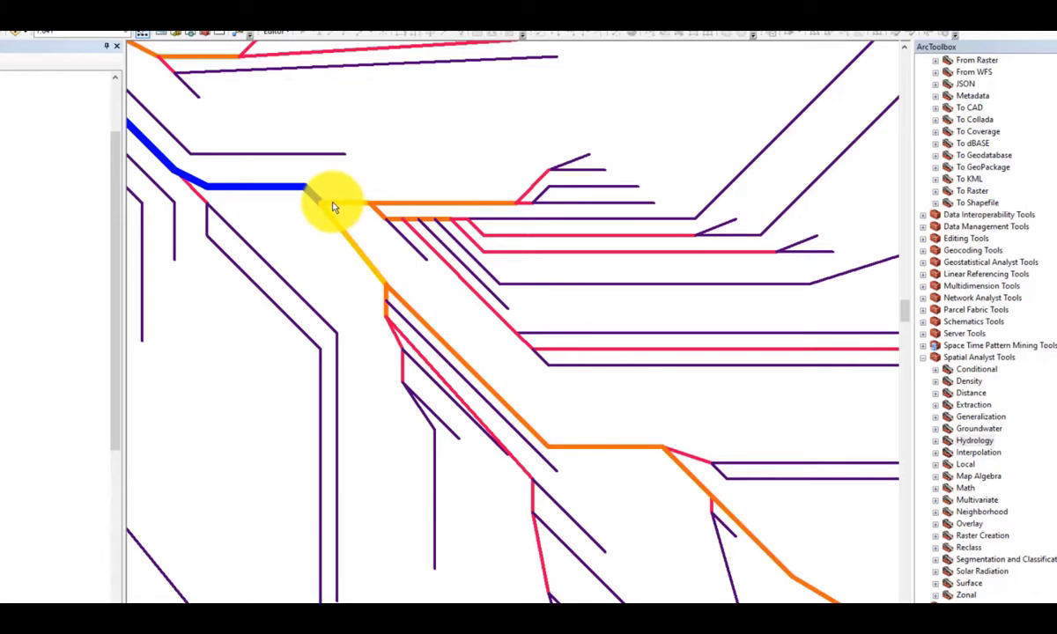
left_click_drag(333, 207, 604, 368)
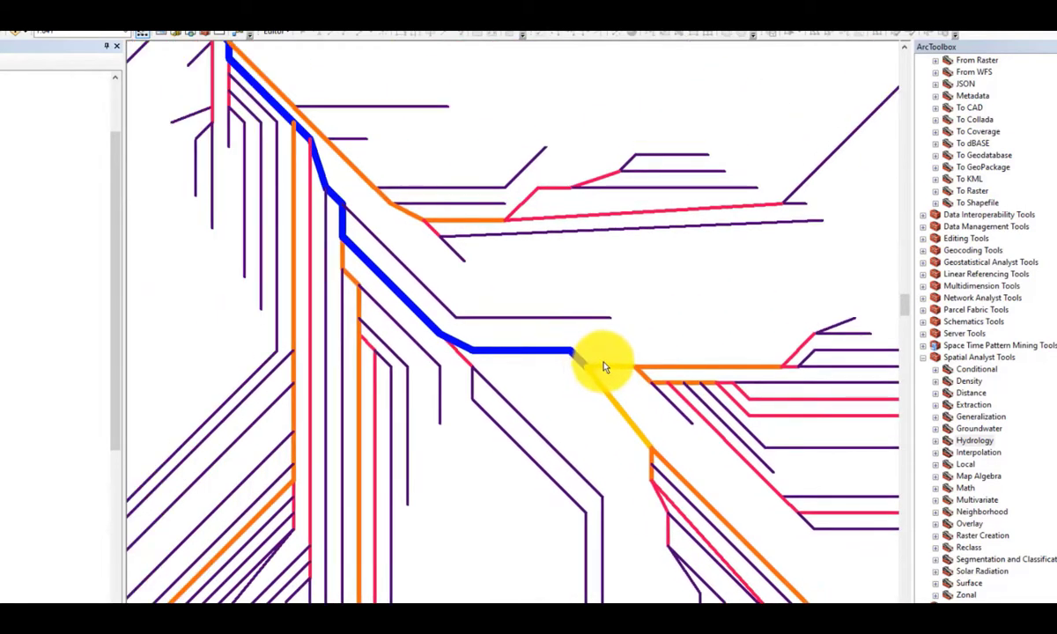
scroll(604, 367, "down", 3)
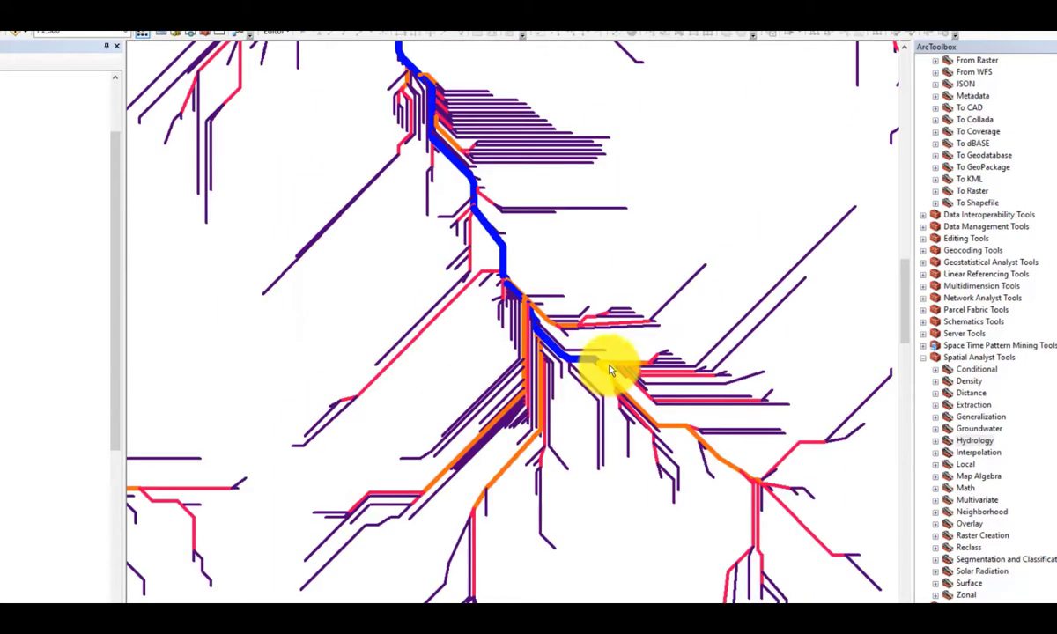
scroll(609, 370, "up", 3)
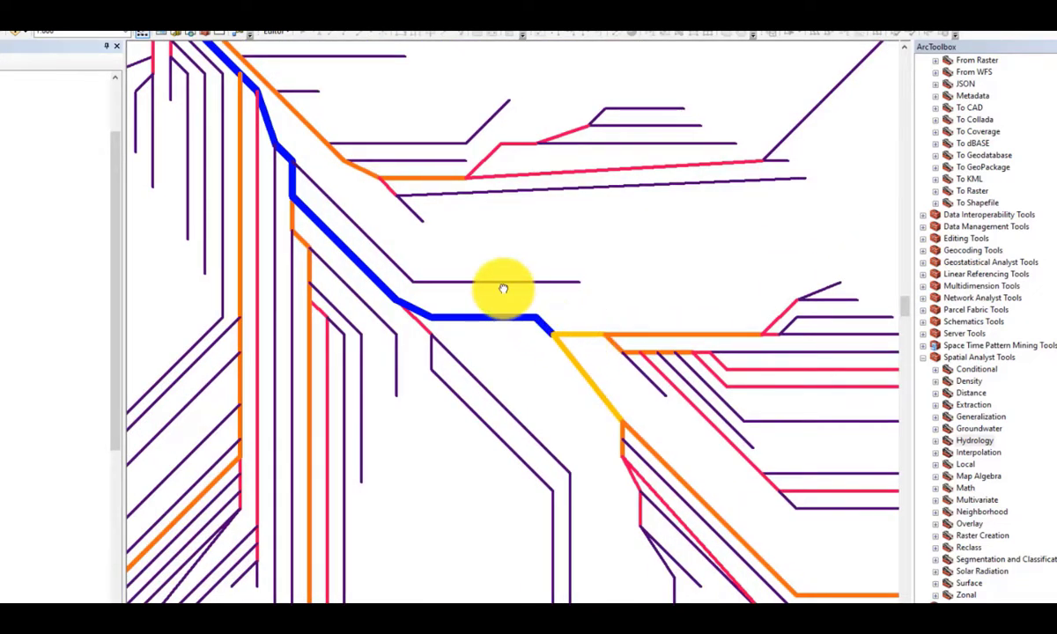
mouse_move(502, 288)
left_mouse_down()
mouse_move(588, 328)
mouse_move(550, 335)
mouse_move(579, 367)
left_mouse_up()
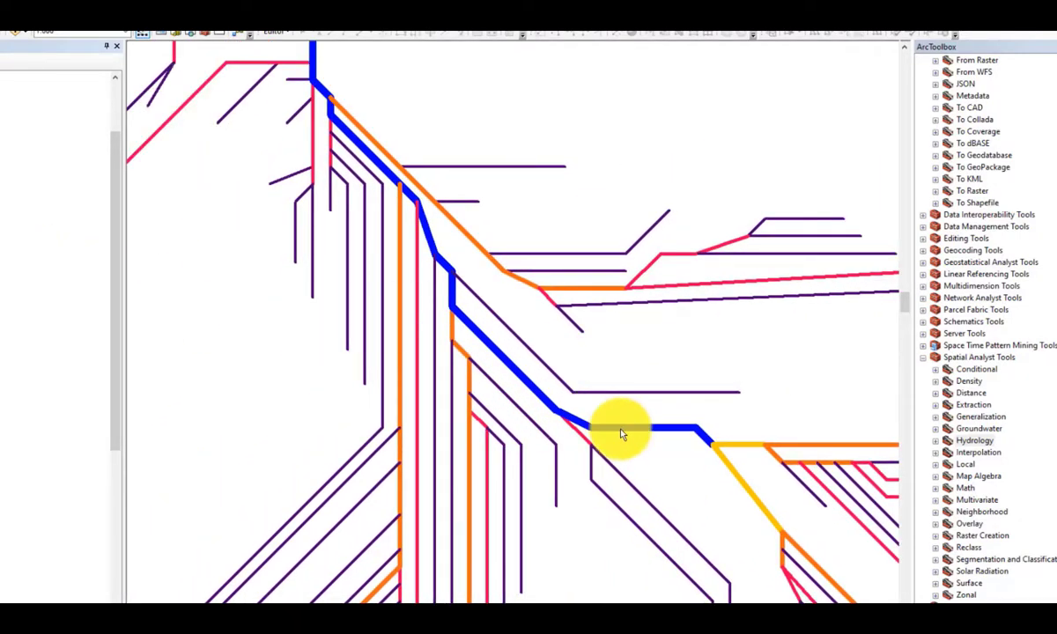
scroll(622, 433, "down", 2)
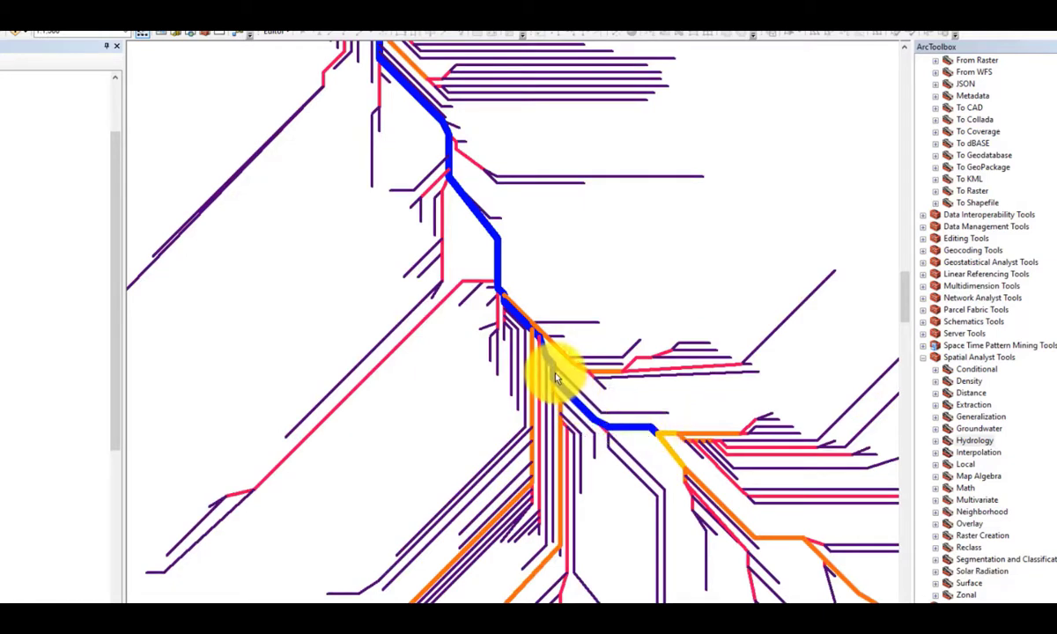
left_click_drag(491, 243, 541, 403)
left_click_drag(511, 301, 555, 513)
left_click_drag(355, 189, 542, 458)
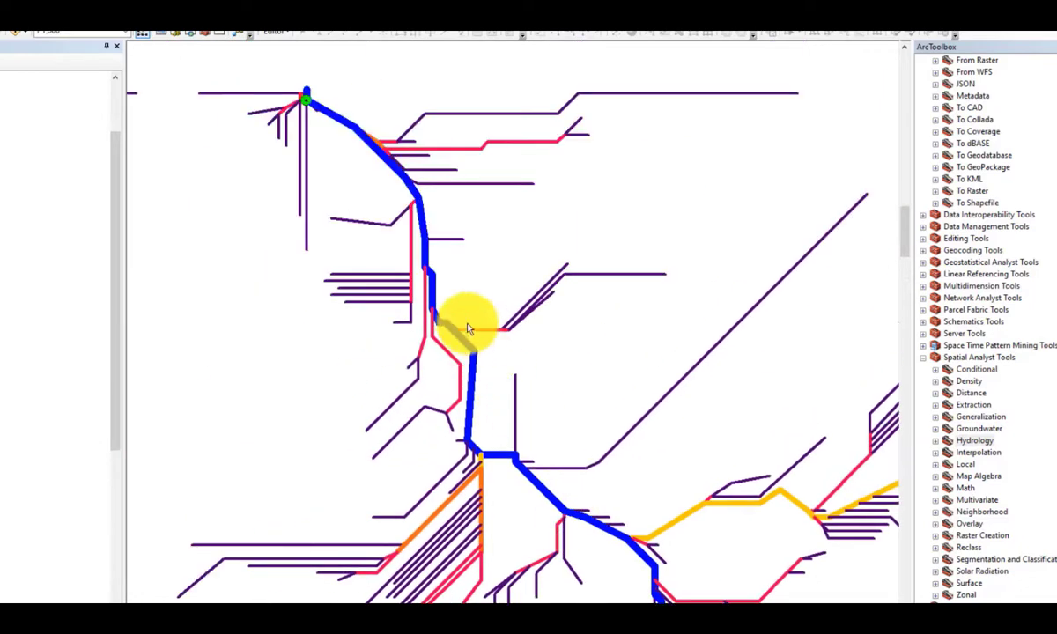
left_click_drag(462, 270, 513, 474)
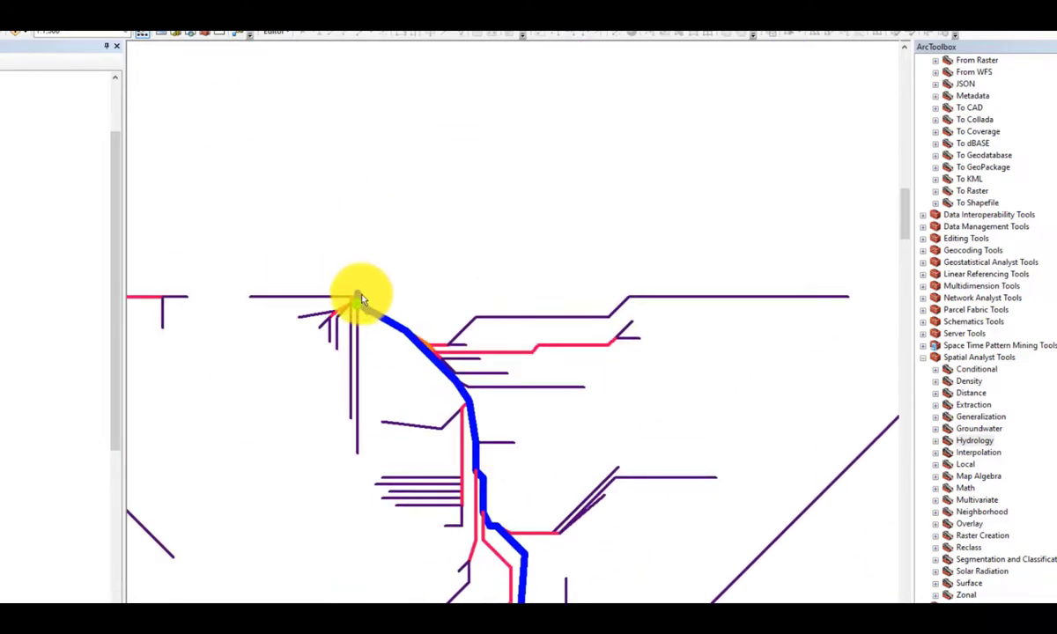
Step: Trace the stream network back upstream from the northern outlet to the first-order tributaries in the southeast
left_click_drag(379, 317, 298, 135)
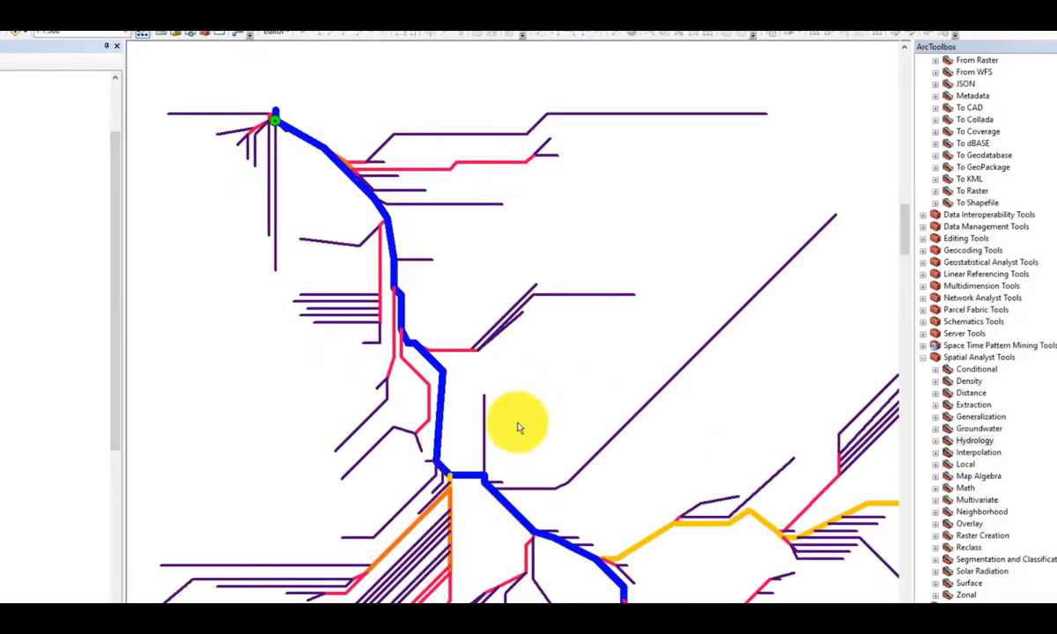
left_click_drag(518, 429, 296, 40)
left_click_drag(662, 493, 513, 208)
left_click_drag(560, 484, 437, 330)
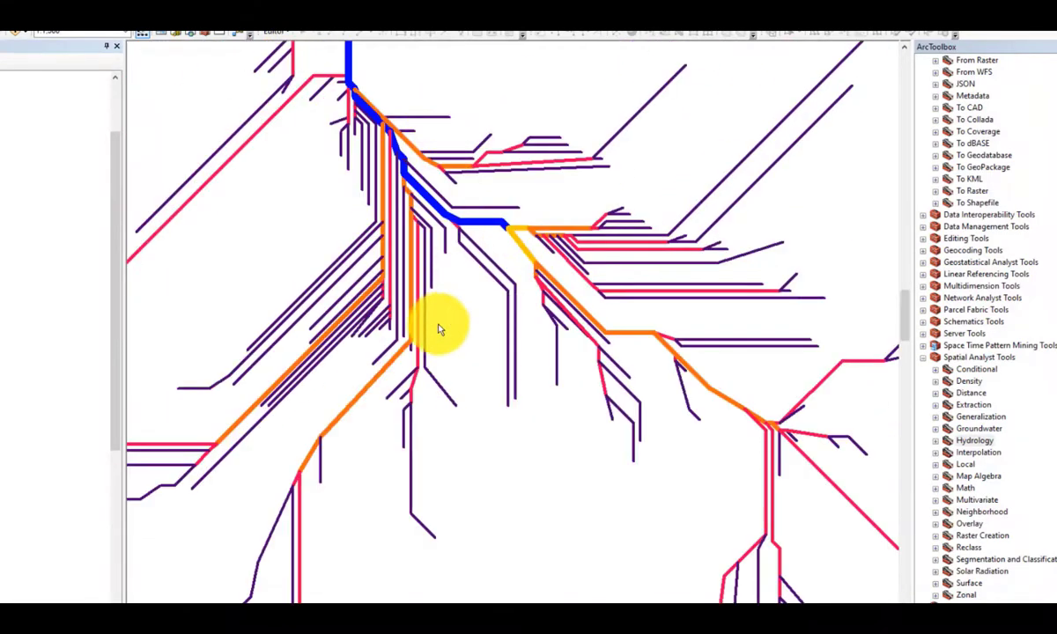
left_click_drag(496, 366, 414, 255)
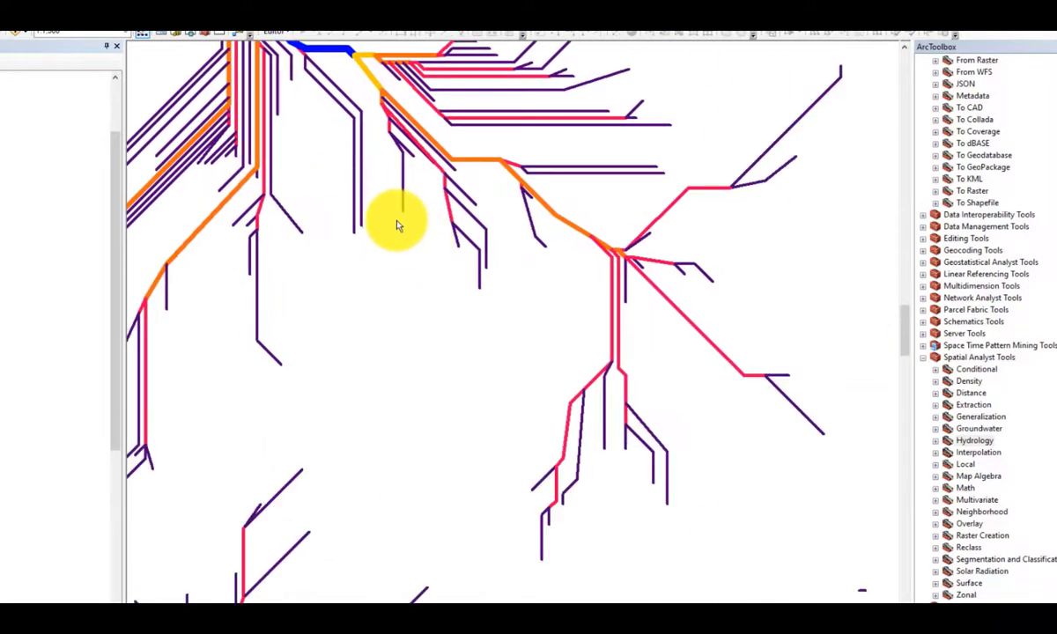
left_click_drag(641, 401, 550, 344)
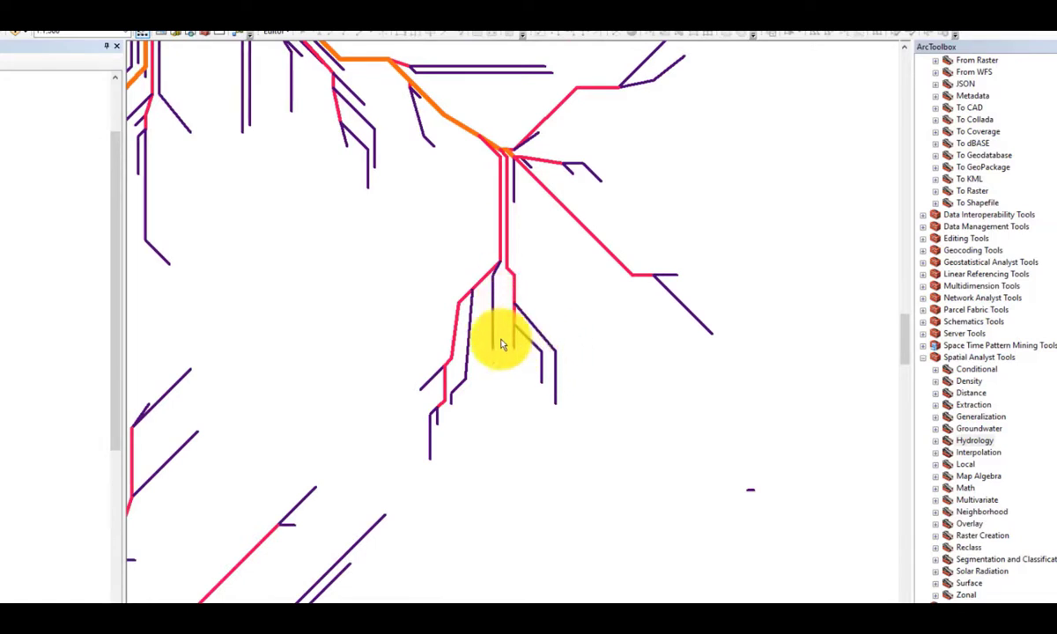
scroll(502, 353, "down", 2)
scroll(502, 363, "down", 1)
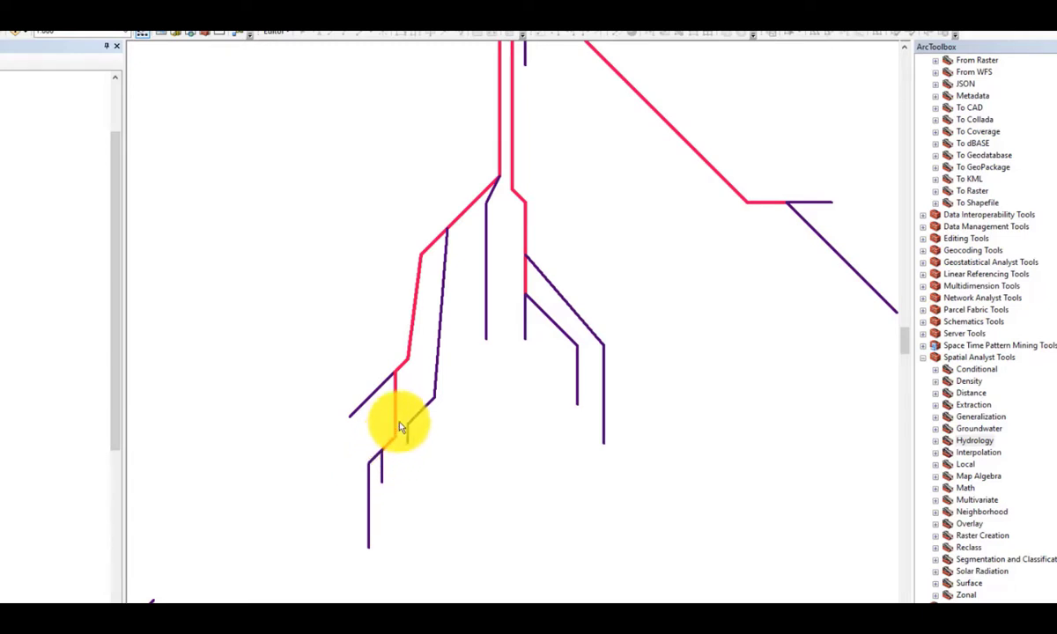
scroll(397, 432, "up", 2)
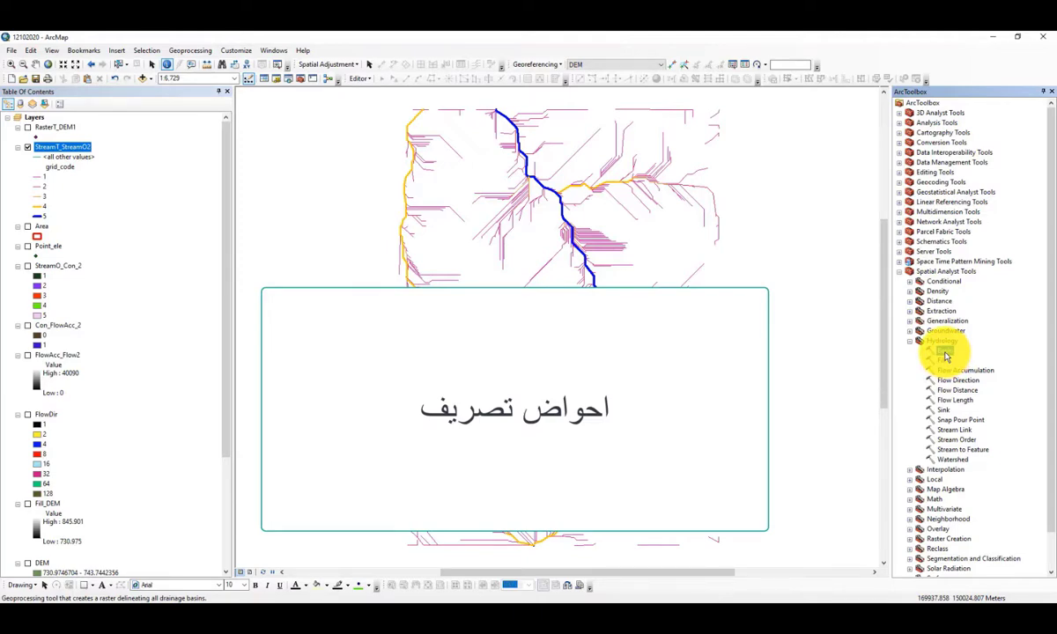
Step: Create a drainage basin raster from FlowDir with the Basin tool, and hide the StreamT_StreamO2 layer
double_click(945, 352)
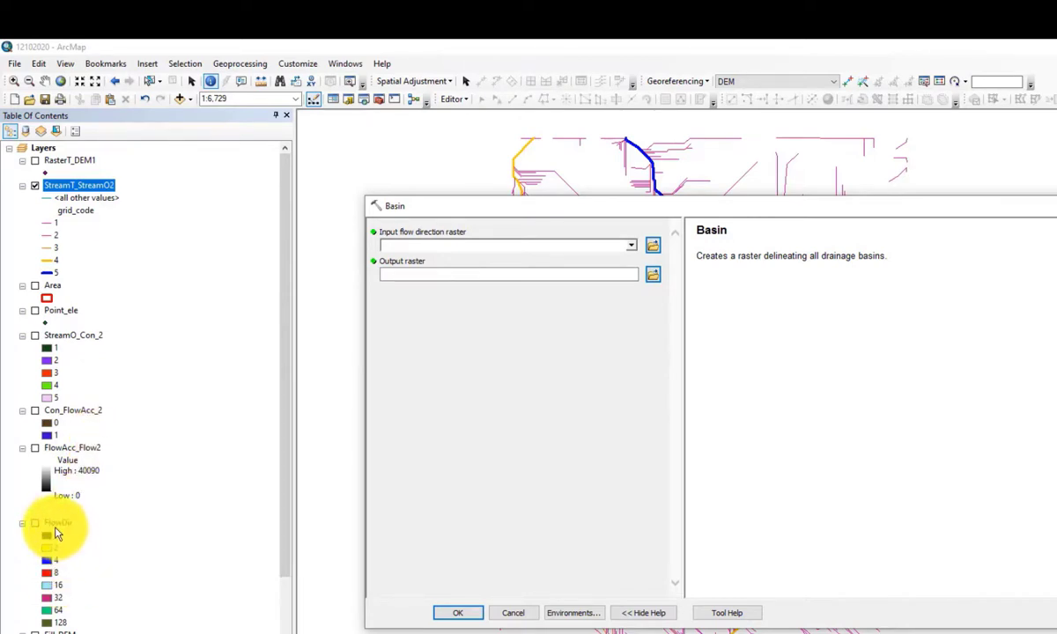
left_click_drag(57, 531, 448, 251)
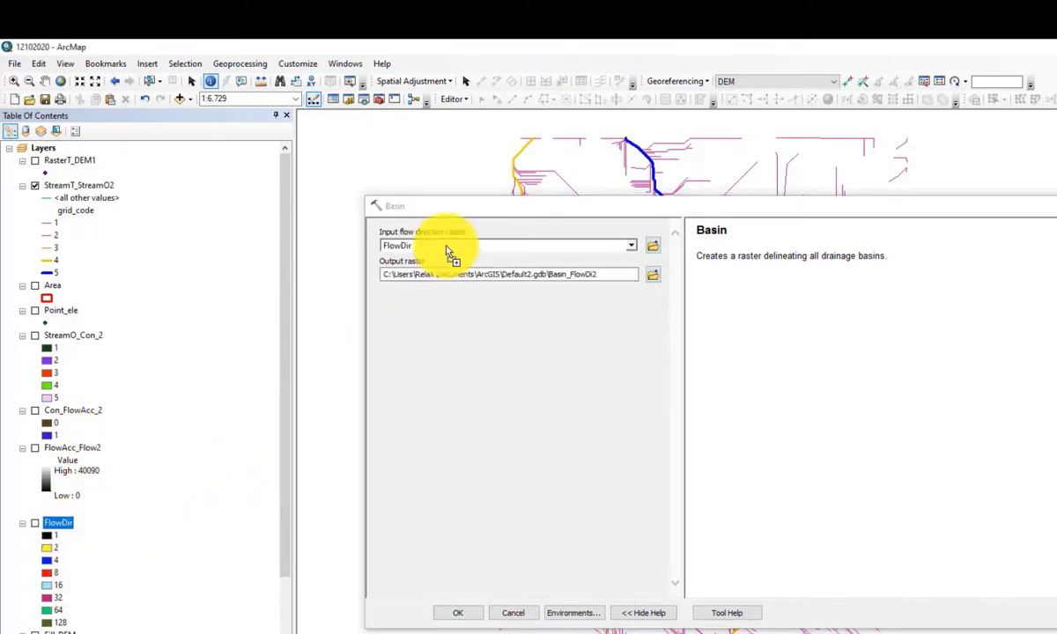
left_click(429, 379)
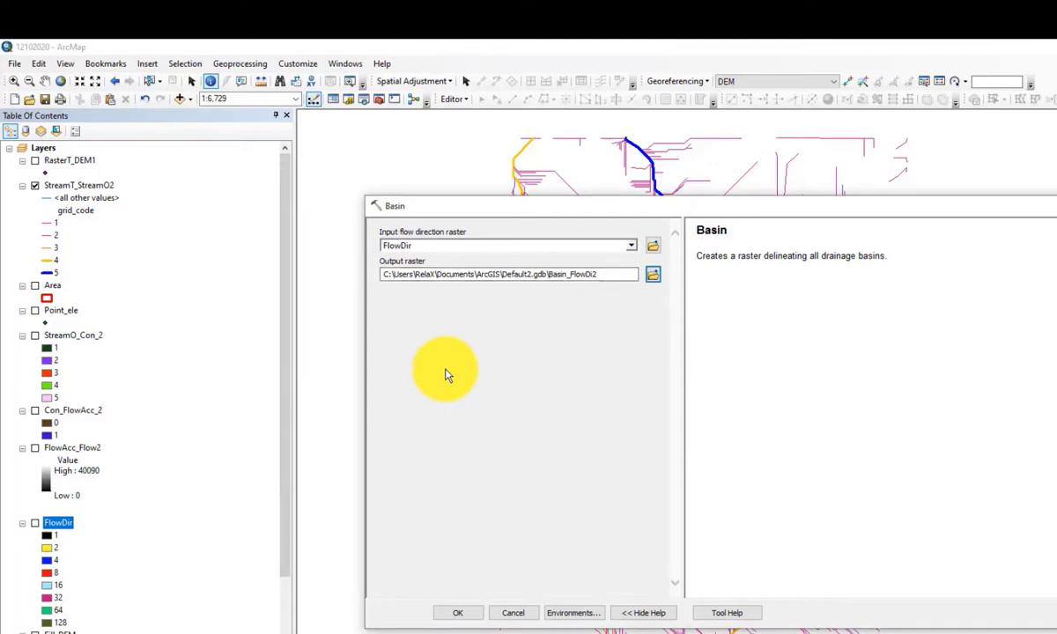
left_click(459, 614)
left_click(35, 186)
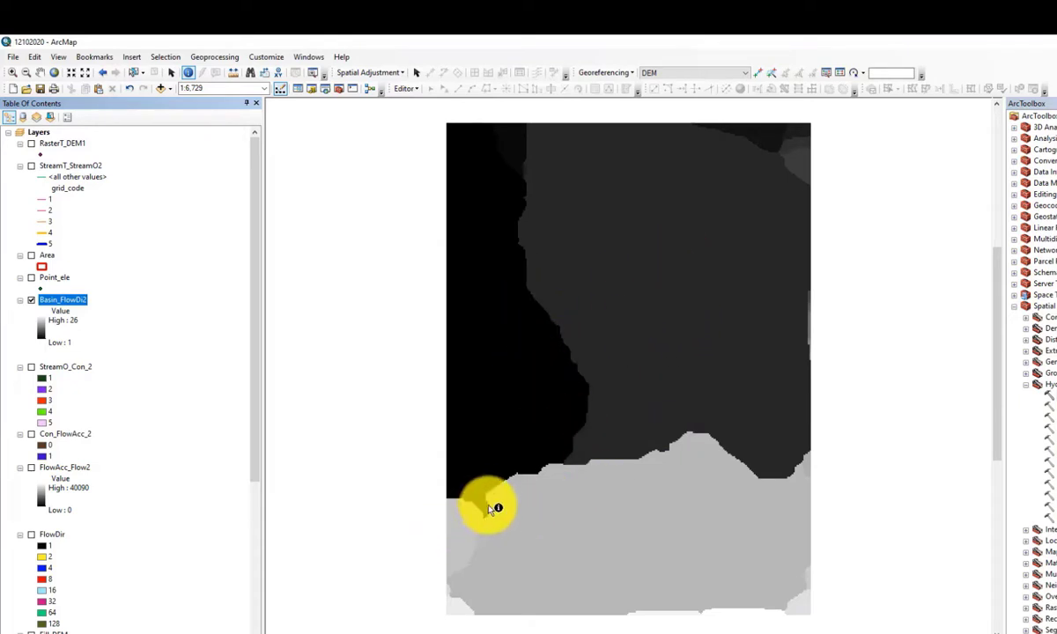
Step: Convert the Basin_FlowDi2 raster to polygon features with Raster to Polygon, and hide the basin raster
left_click_drag(527, 513, 527, 476)
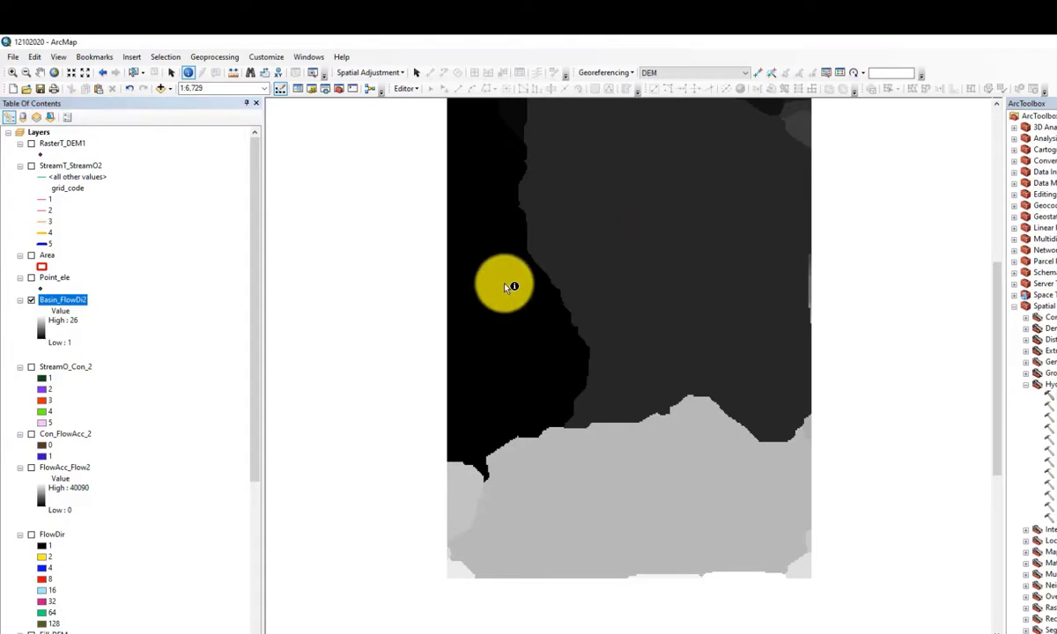
left_click_drag(576, 426, 578, 481)
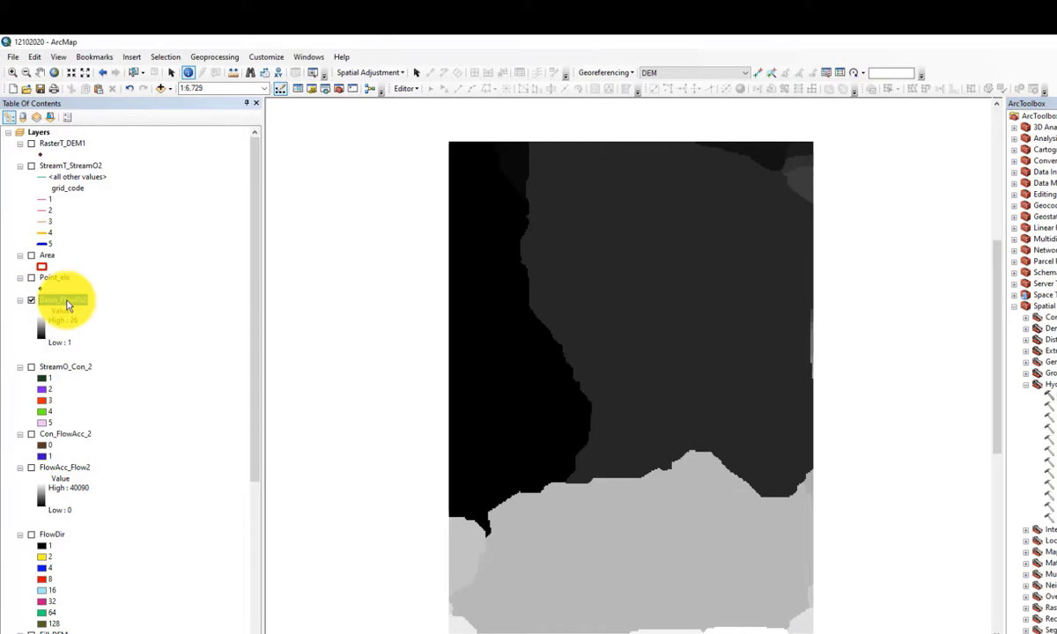
left_click(1015, 306)
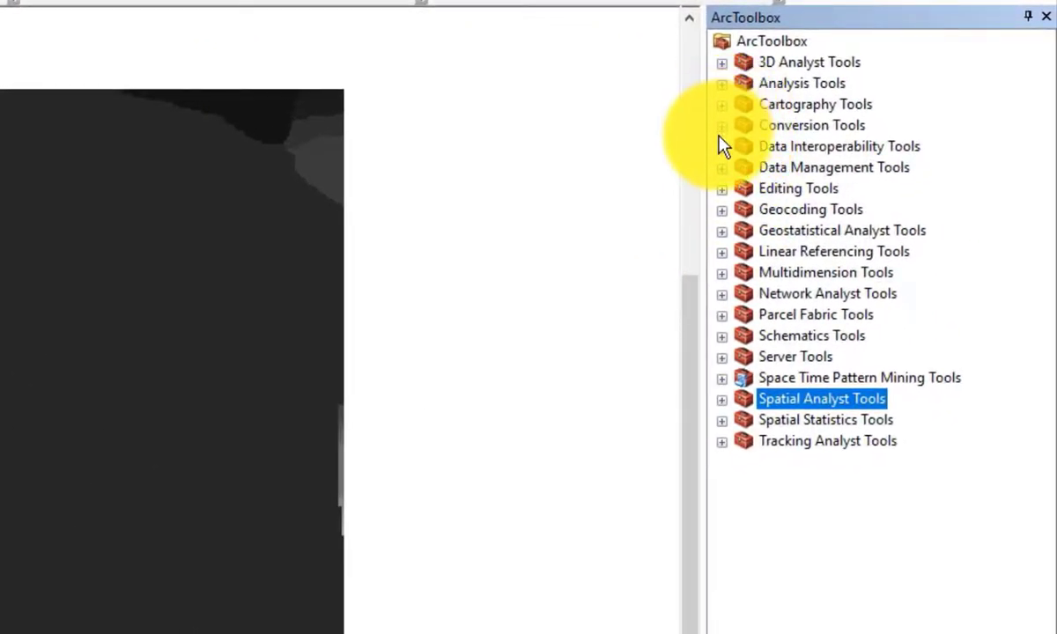
left_click(720, 132)
left_click(753, 231)
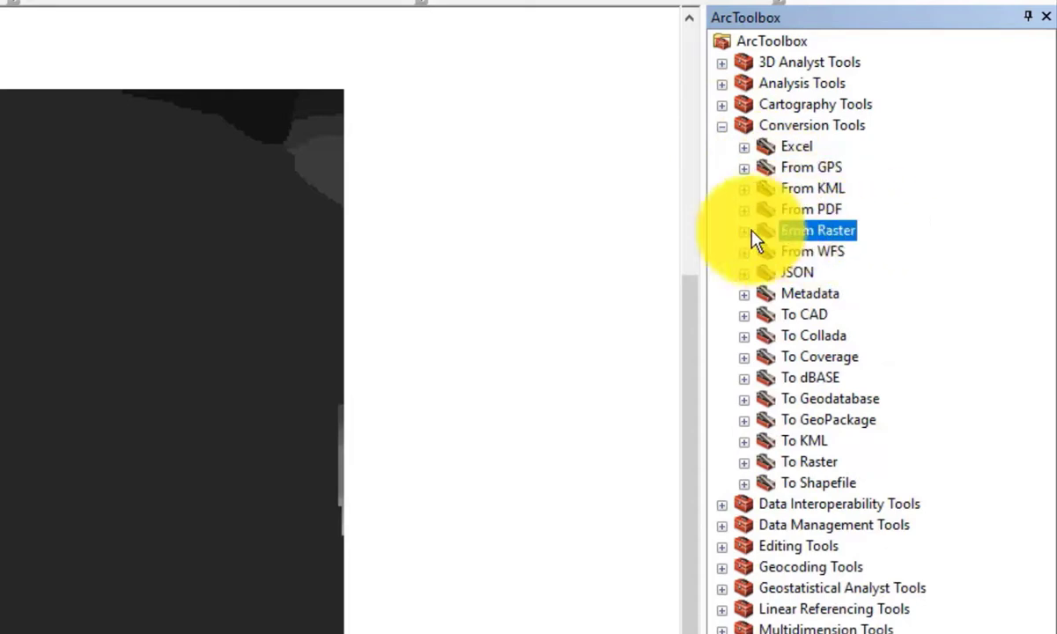
left_click(749, 233)
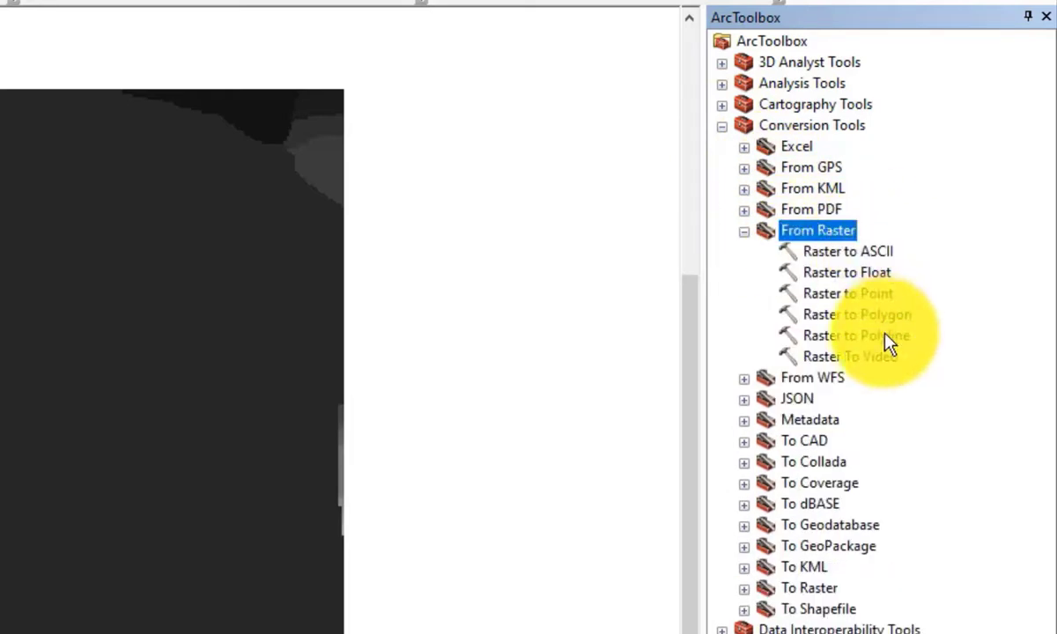
double_click(868, 317)
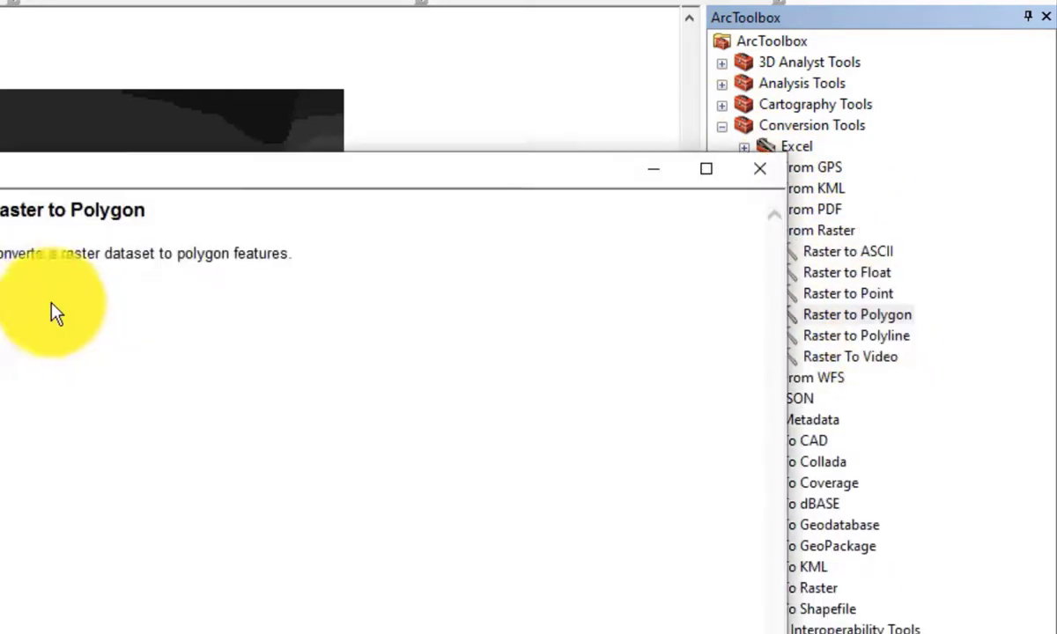
left_click_drag(75, 255, 448, 160)
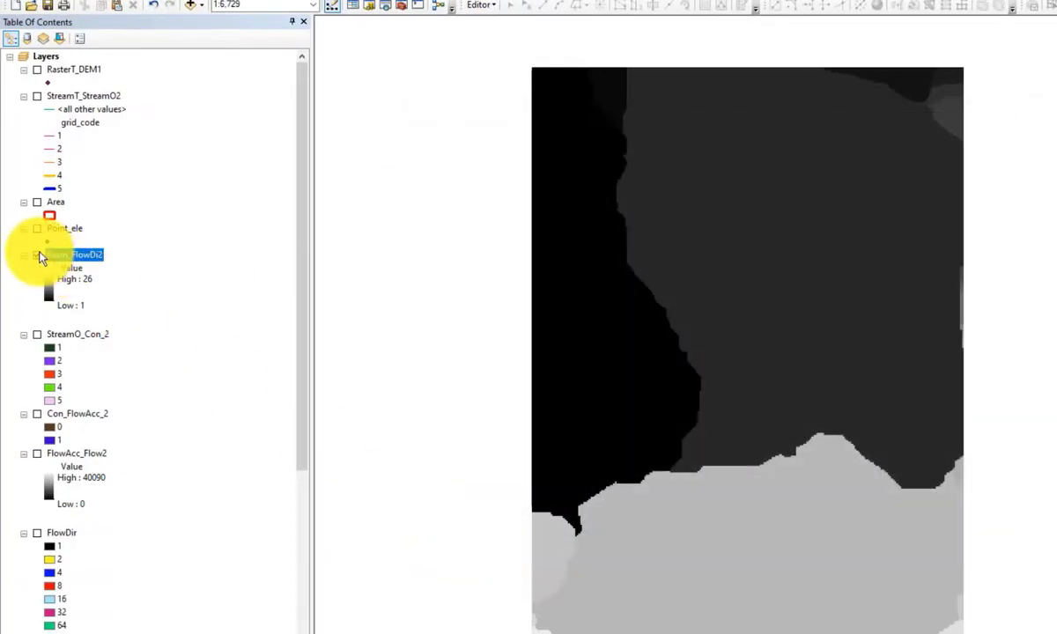
left_click(37, 255)
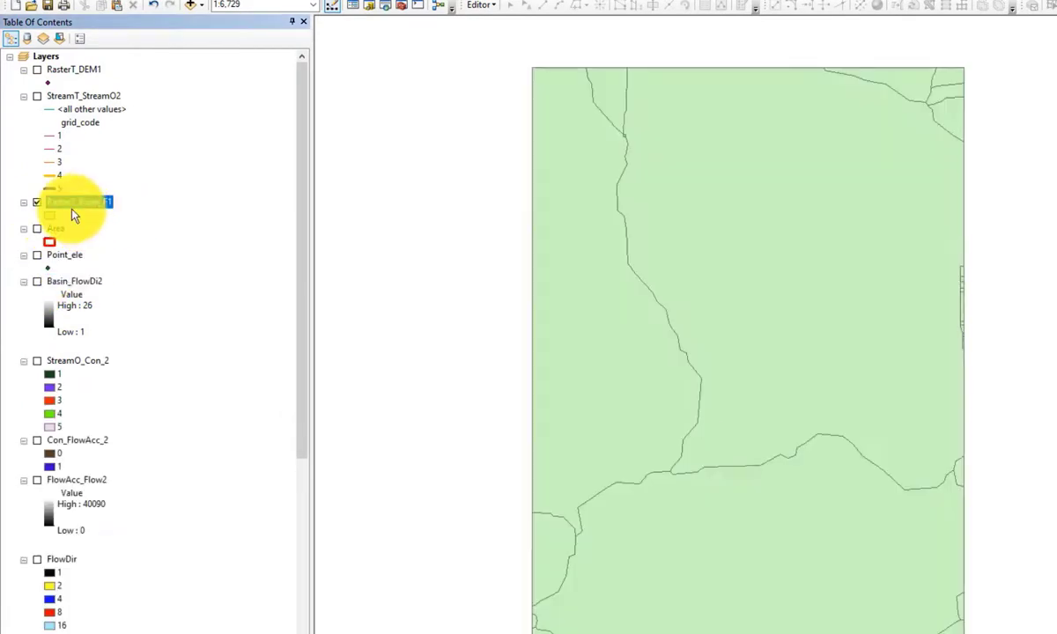
Step: Open the RasterT_Basin_F1 attribute table and sort its records by Shape_Area in descending order
right_click(74, 204)
left_click(141, 246)
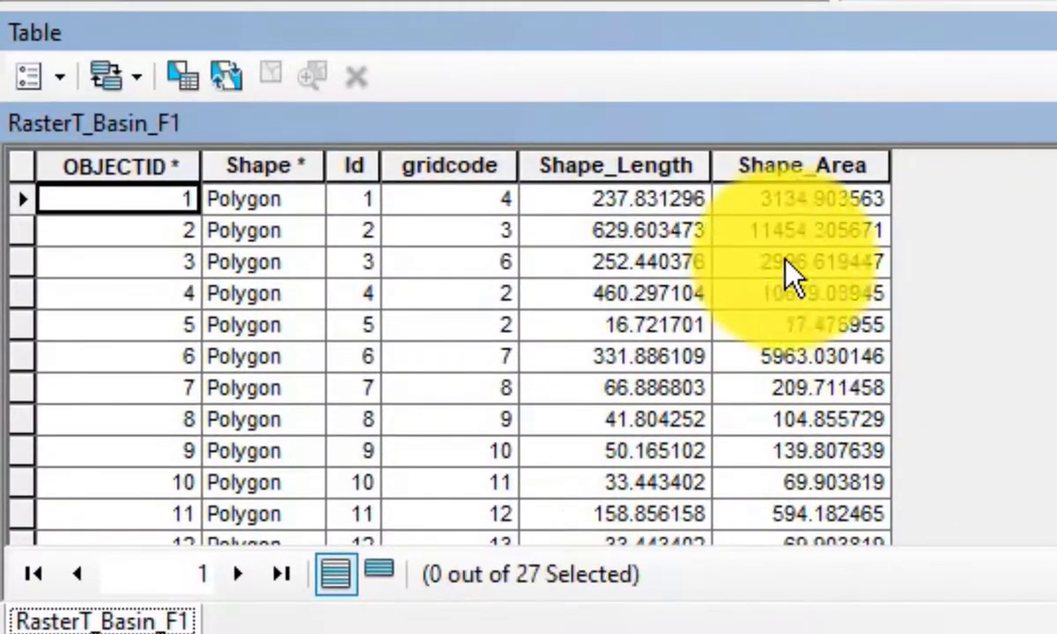
double_click(776, 167)
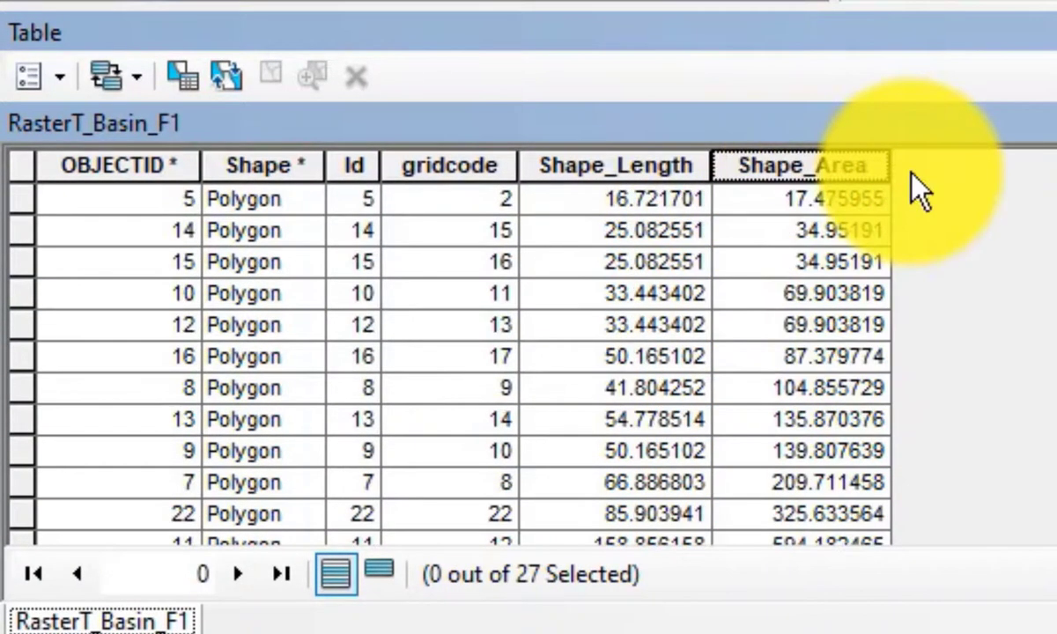
double_click(821, 161)
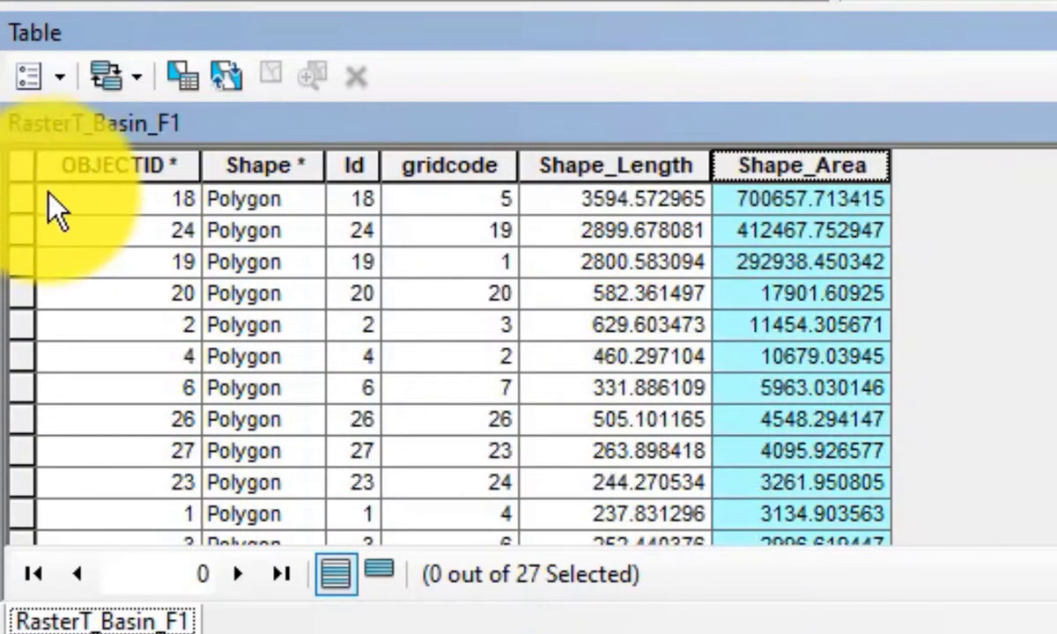
Step: Select the three largest basin polygons, view their extents on the map, and hide the RasterT_Basin_F1 layer
left_click(24, 199)
left_click(21, 230)
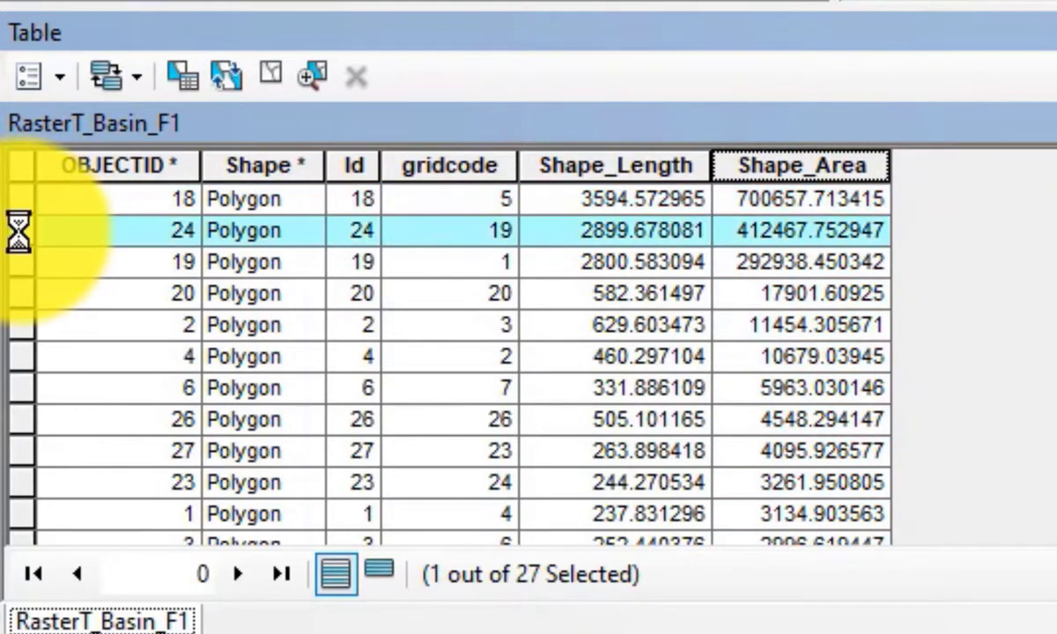
left_click(18, 261)
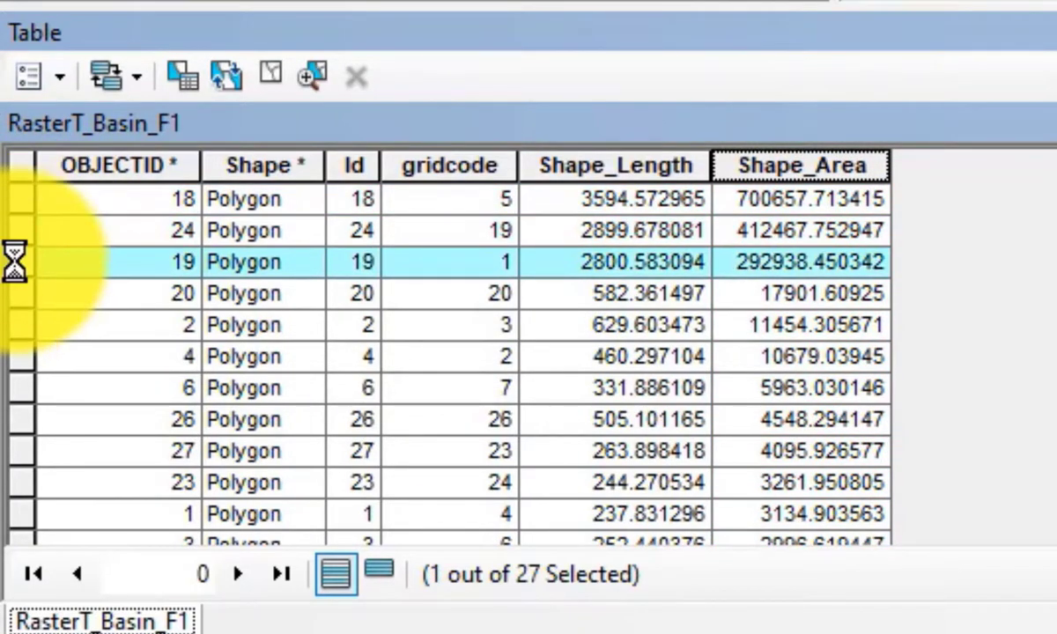
left_click_drag(25, 257, 18, 200)
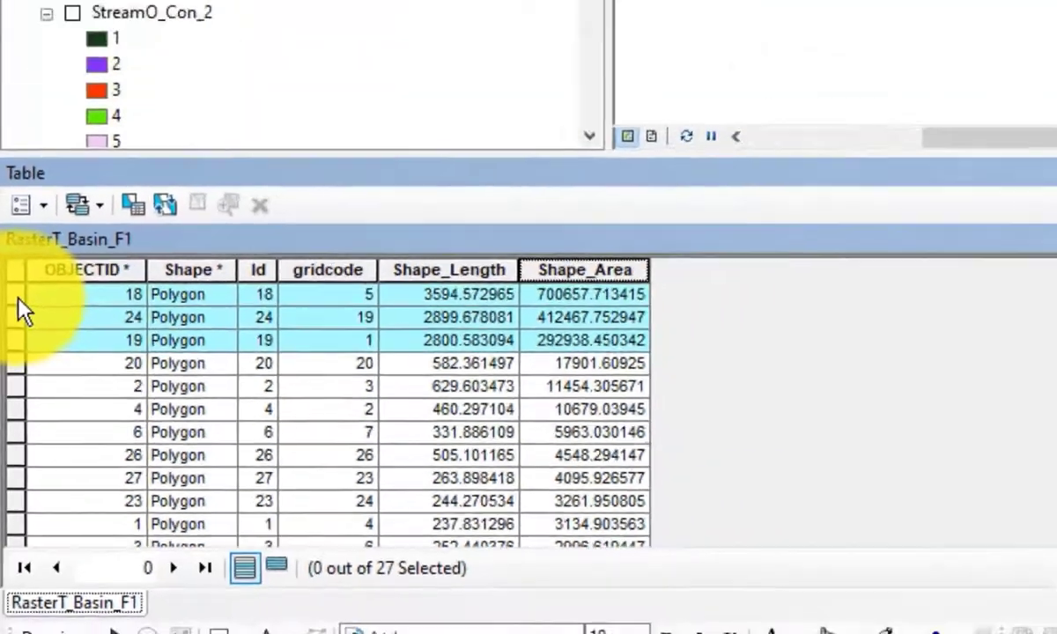
left_click_drag(471, 282, 349, 229)
scroll(467, 336, "down", 2)
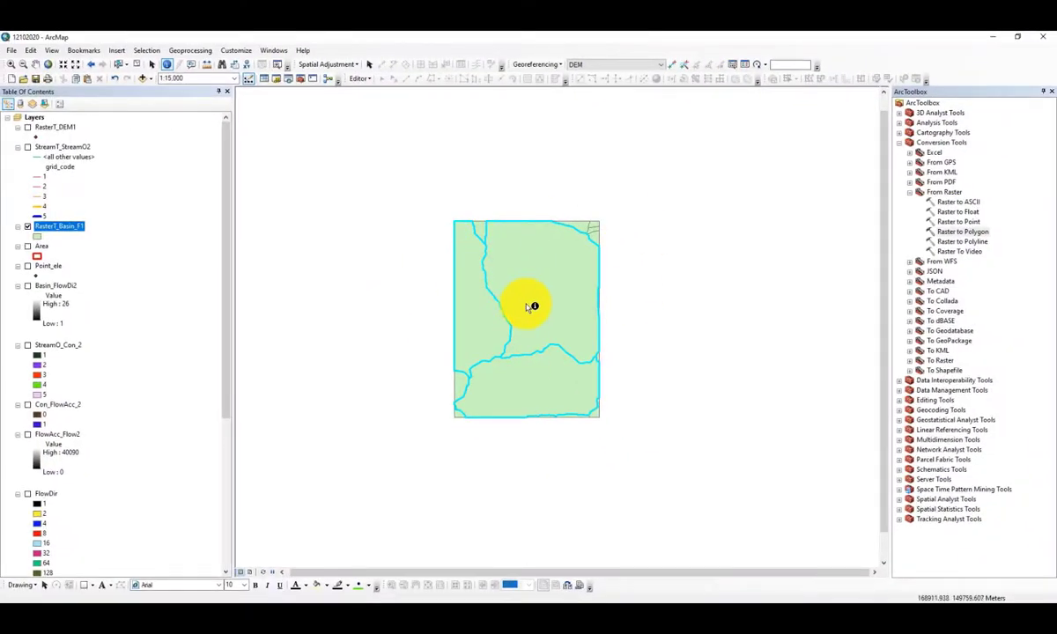
left_click(27, 226)
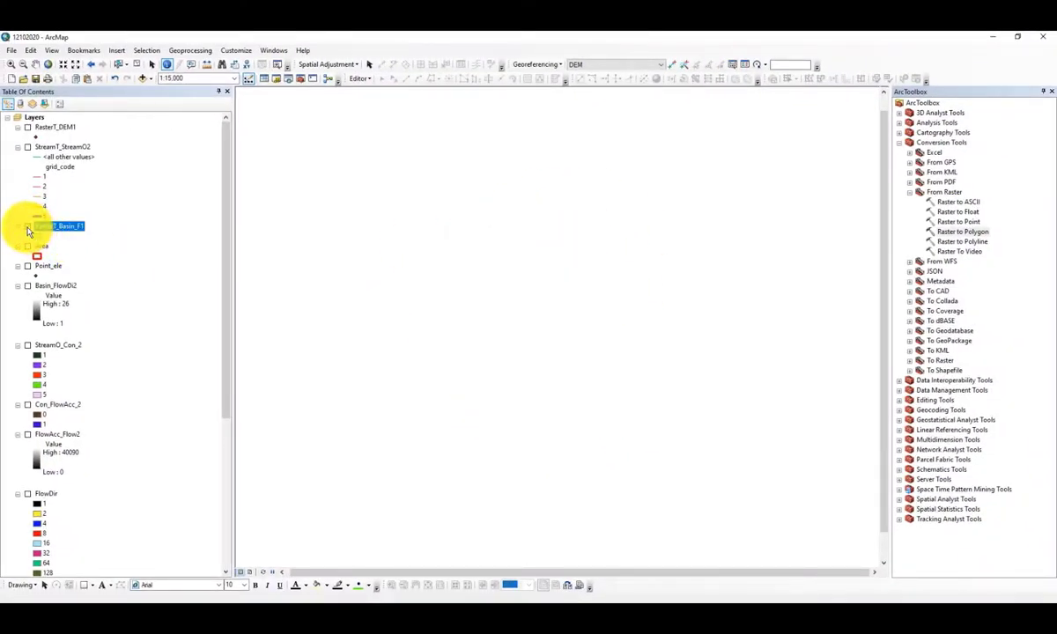
left_click(908, 196)
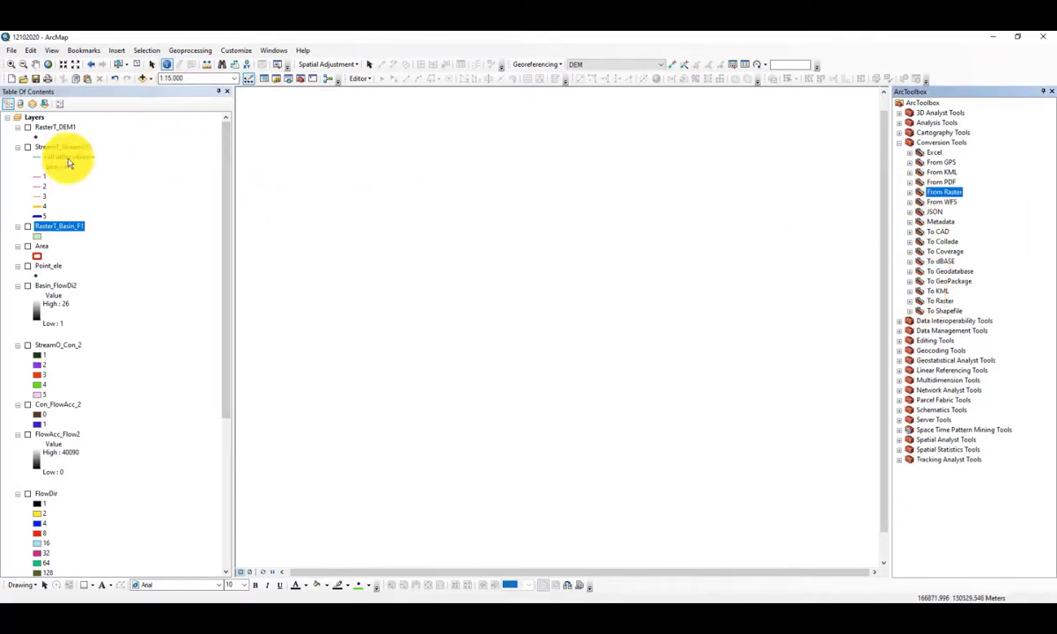
Step: Start a new point shapefile named Point in the Data folder under hydrology
left_click(141, 78)
left_click(658, 230)
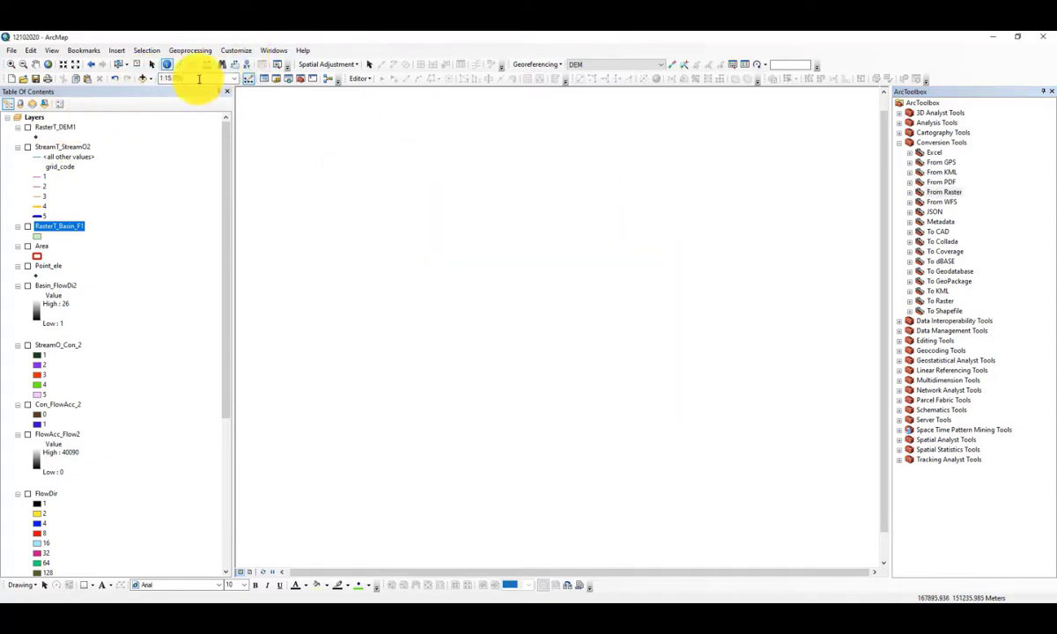
left_click(264, 78)
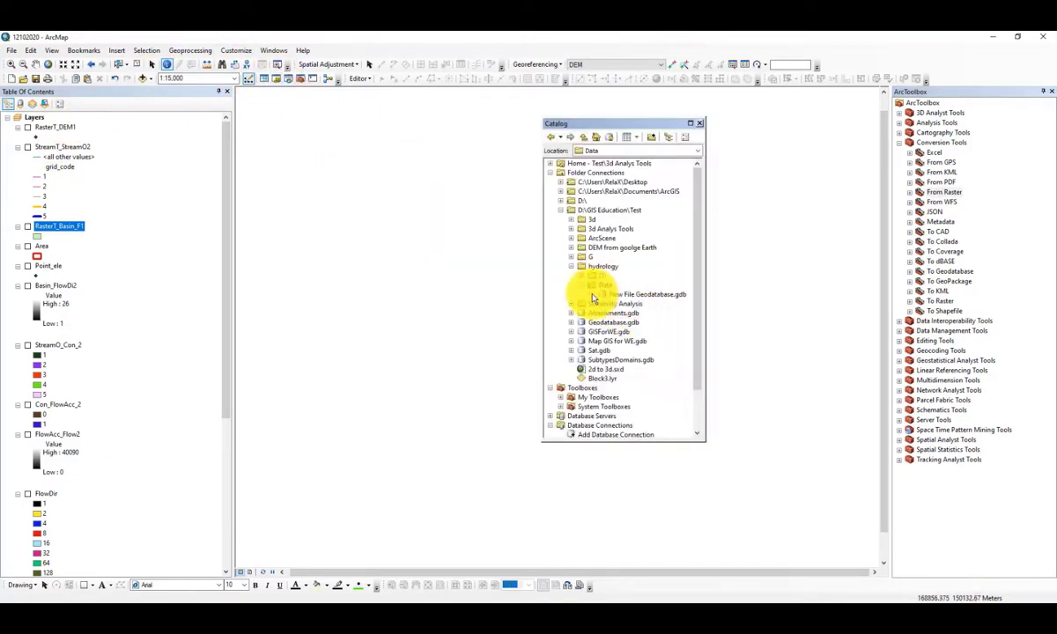
right_click(605, 294)
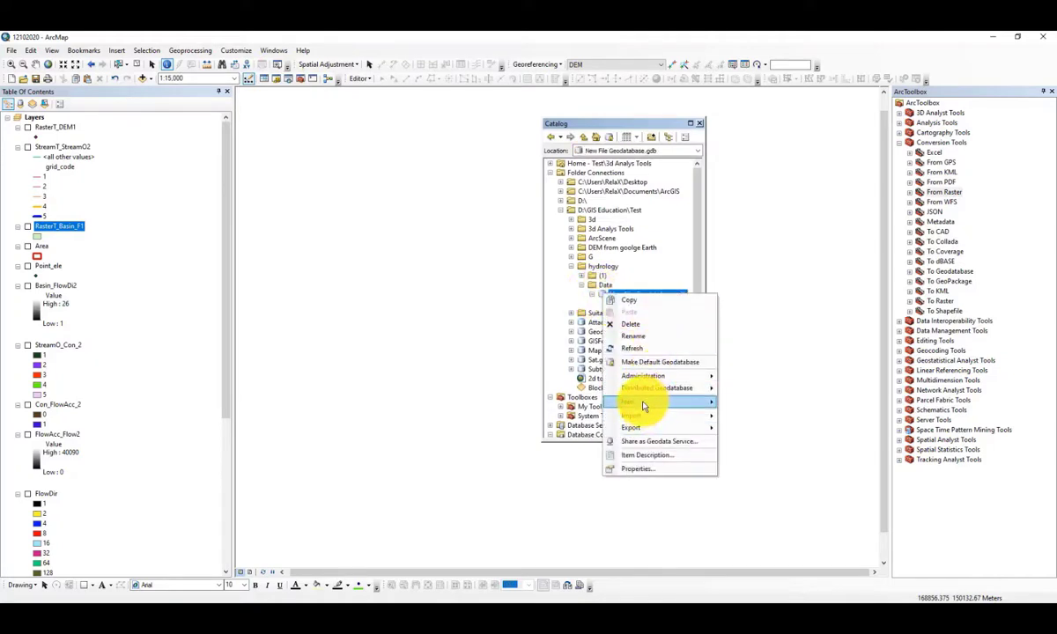
mouse_move(644, 405)
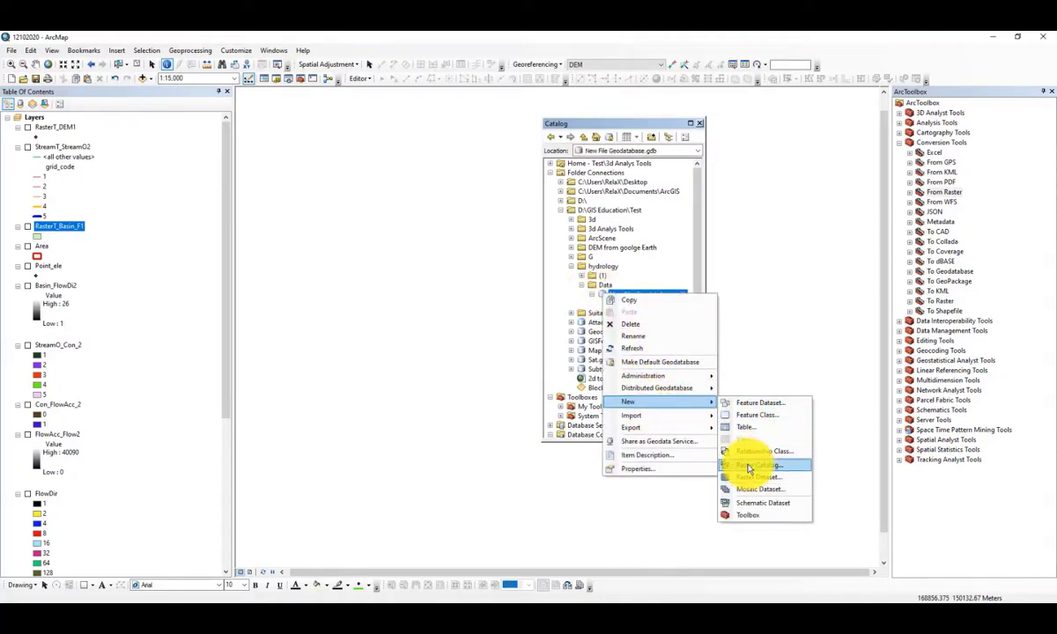
left_click(606, 284)
right_click(606, 285)
mouse_move(633, 355)
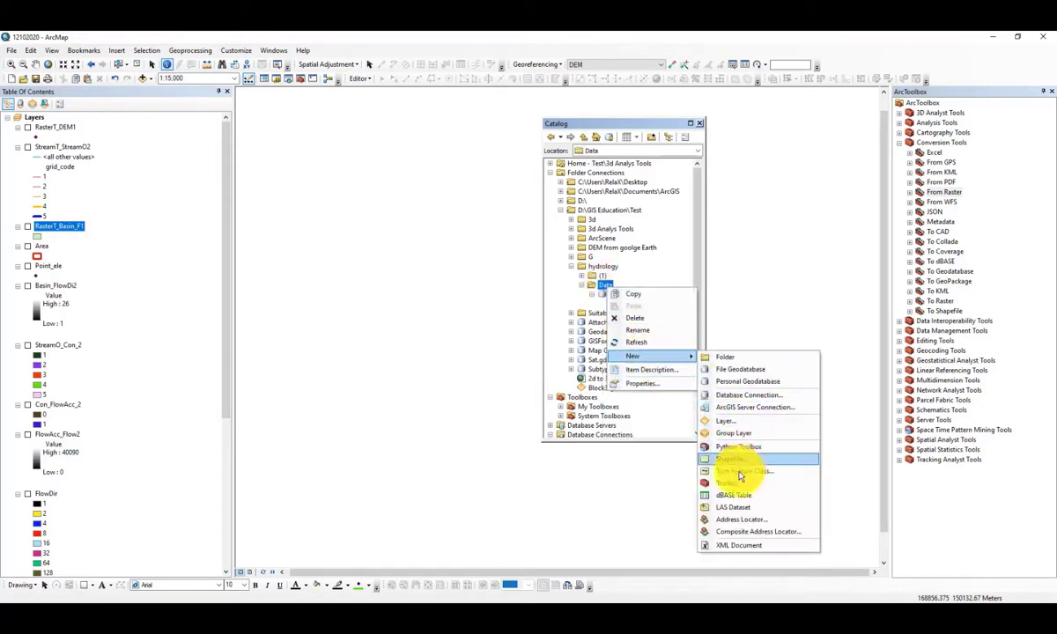
left_click(738, 460)
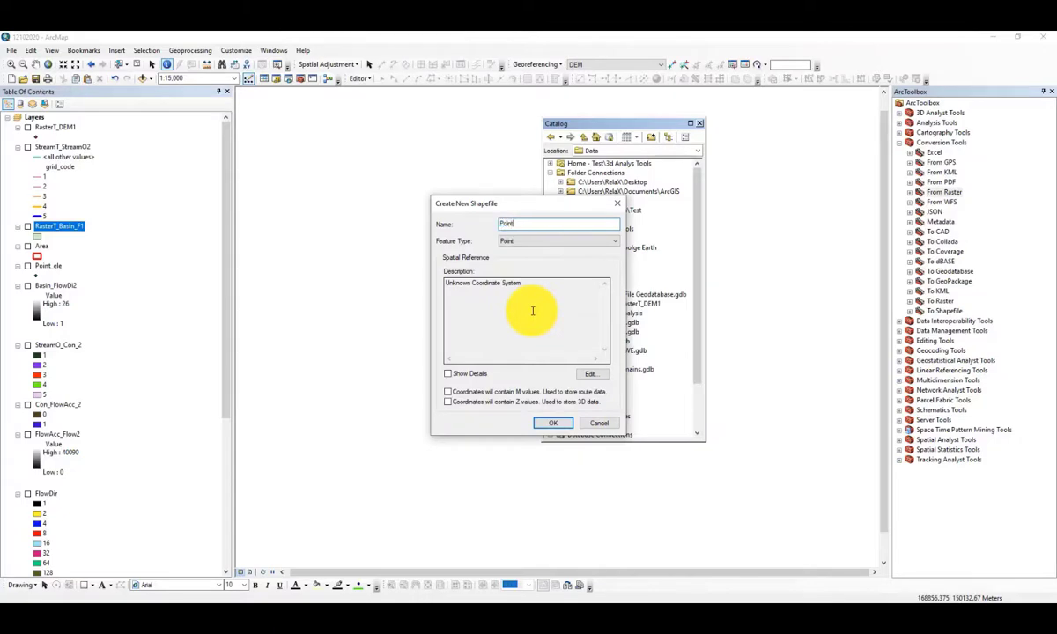
Step: Assign the Palestine 1923 Palestine Grid coordinate system to the Point shapefile, create it, and close the Catalog
left_click(591, 373)
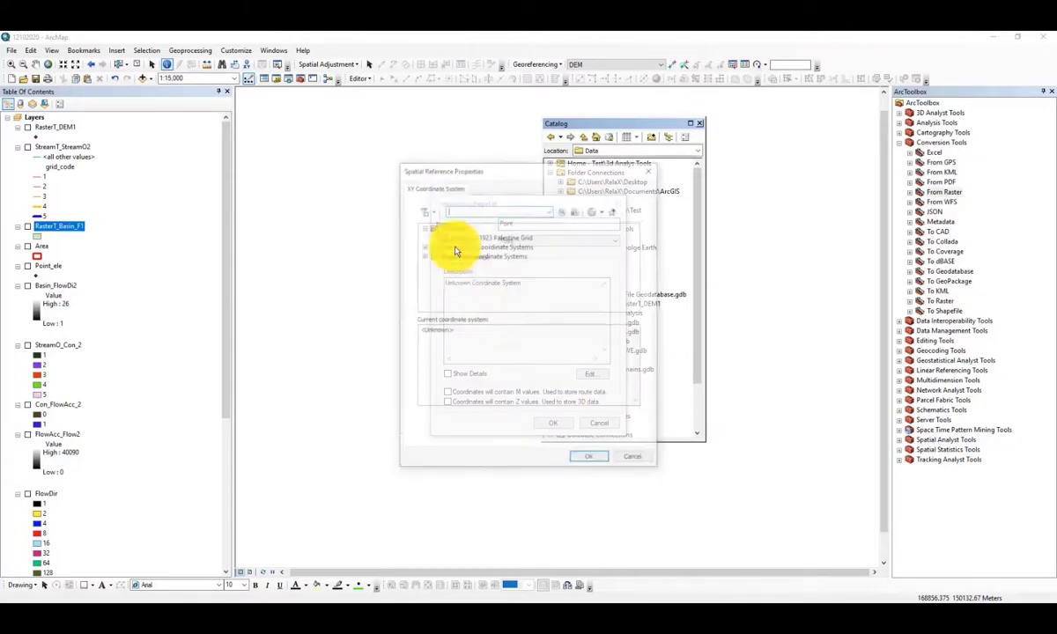
left_click(480, 238)
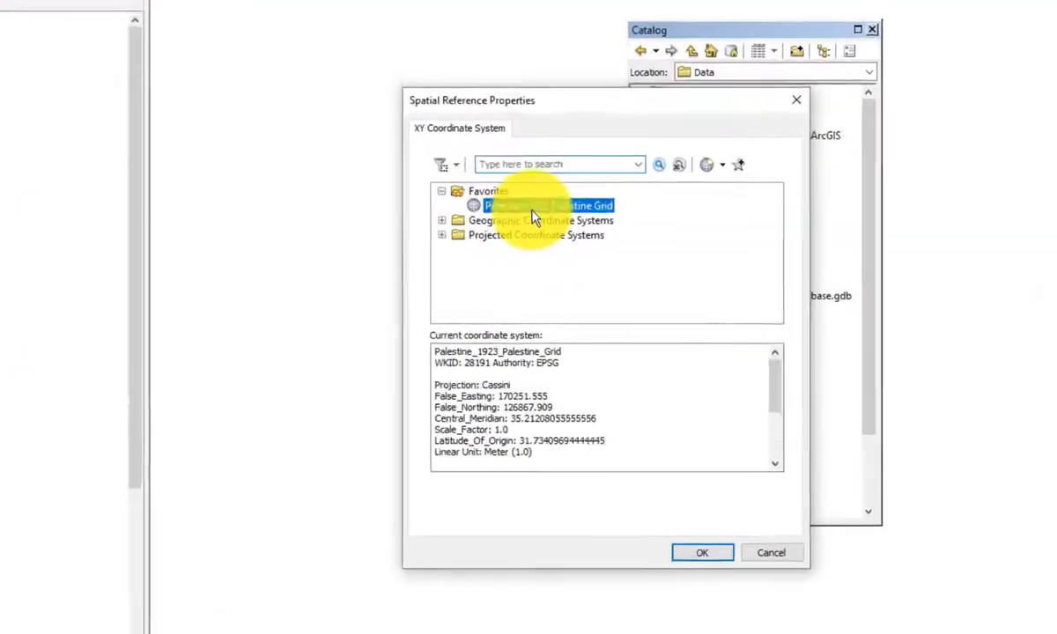
left_click(692, 551)
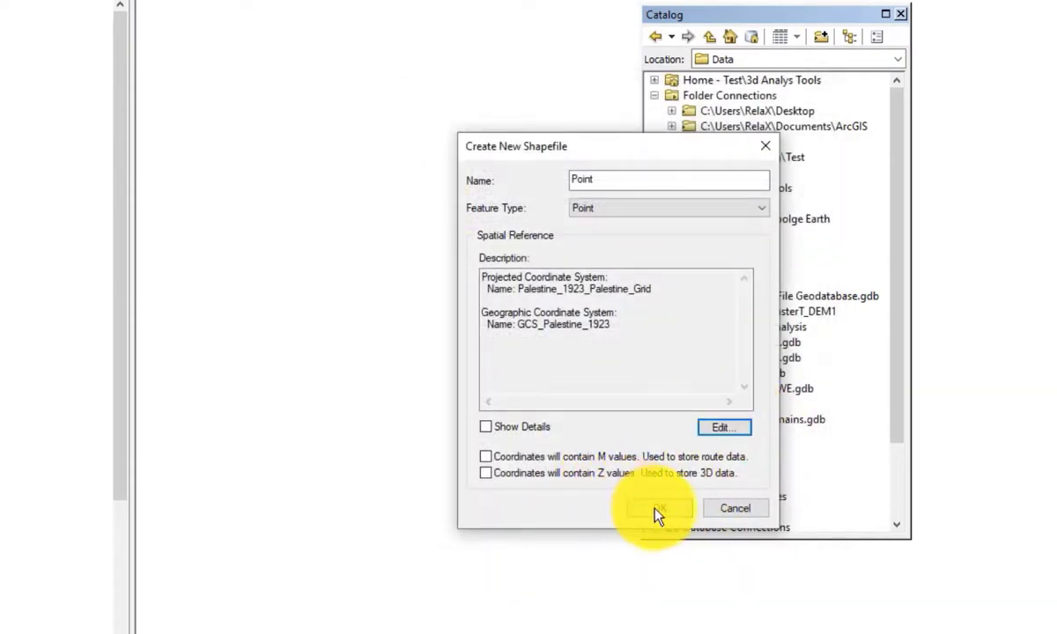
left_click(656, 513)
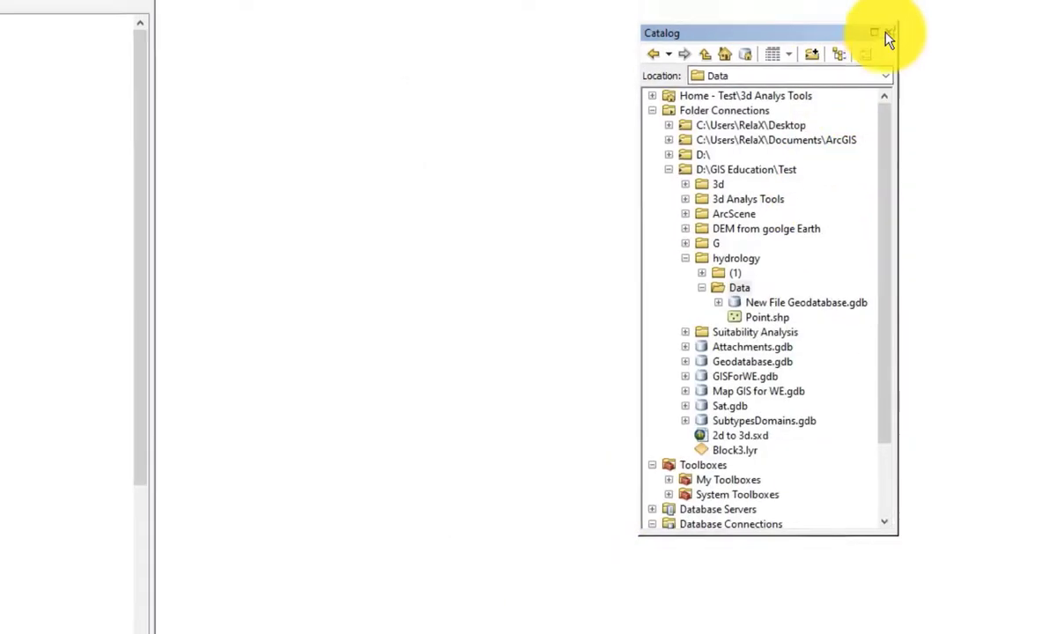
left_click(888, 33)
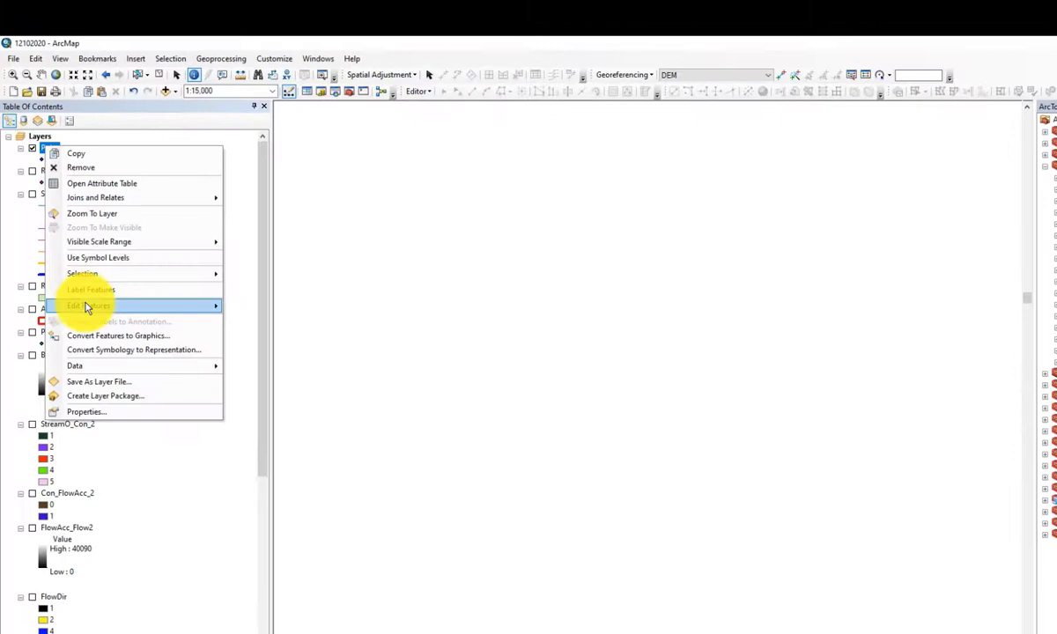
Step: Start editing the Point layer and display the StreamT_StreamO2 layer
mouse_move(85, 306)
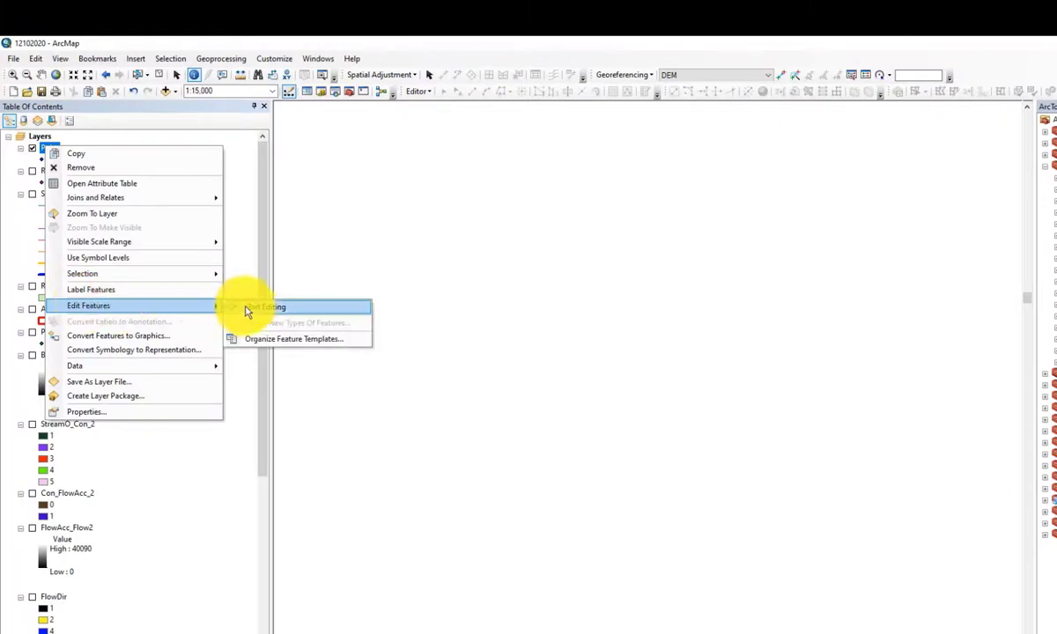
left_click(264, 307)
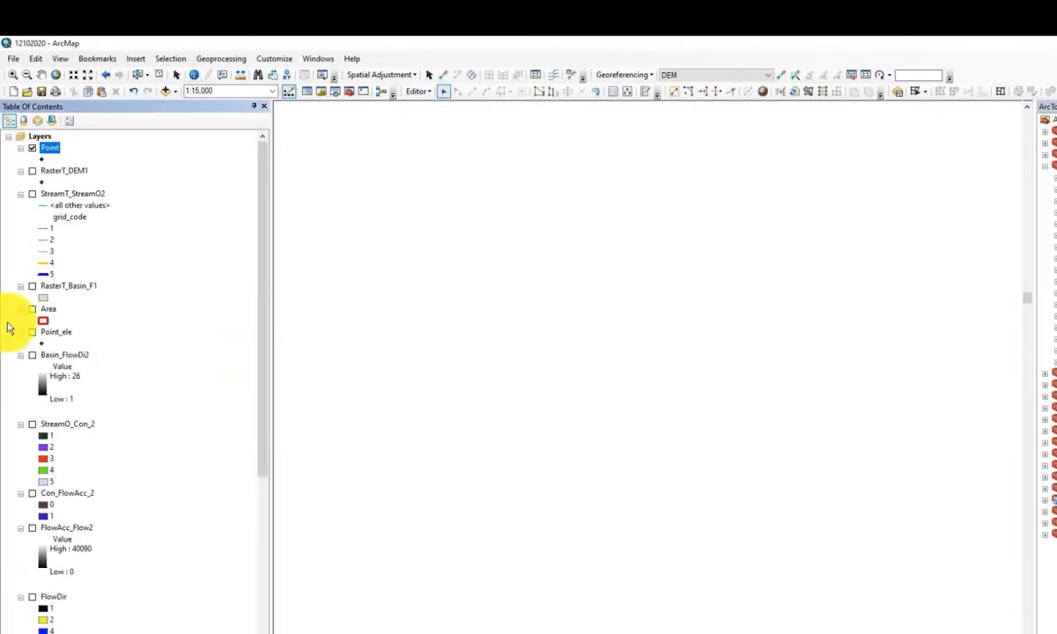
left_click(32, 194)
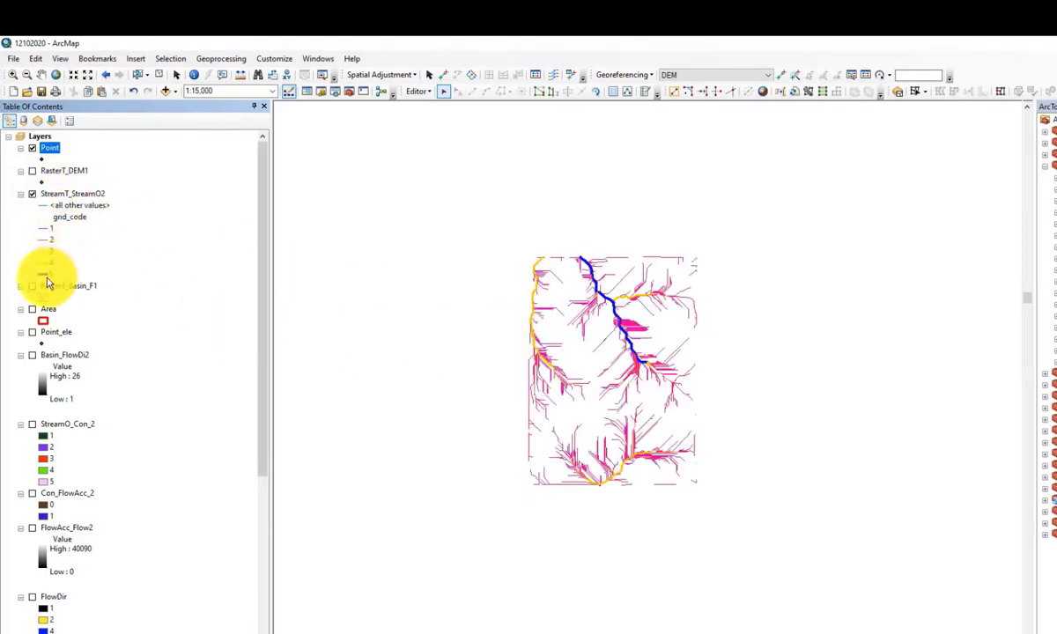
Step: Place a Point feature on the order 5 stream at the first bend below its northern end
scroll(626, 304, "down", 5)
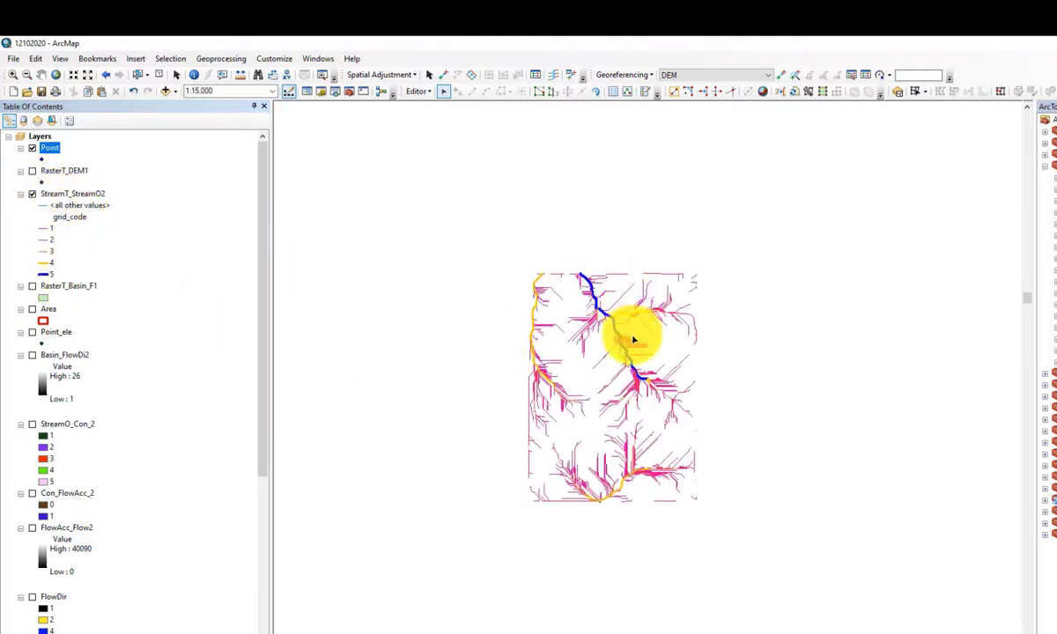
scroll(543, 243, "down", 4)
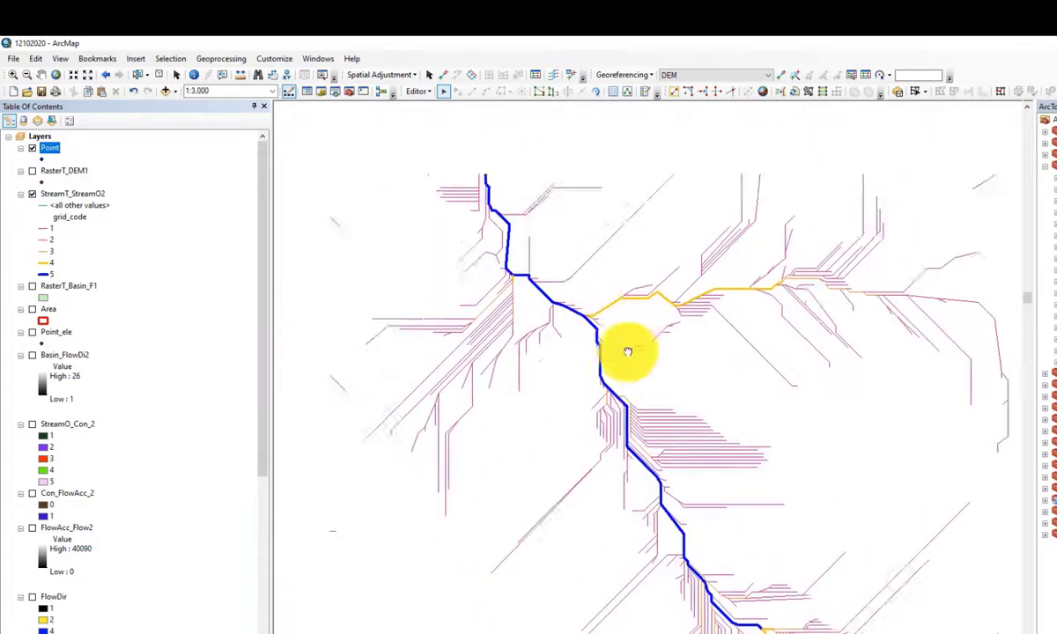
scroll(564, 264, "down", 4)
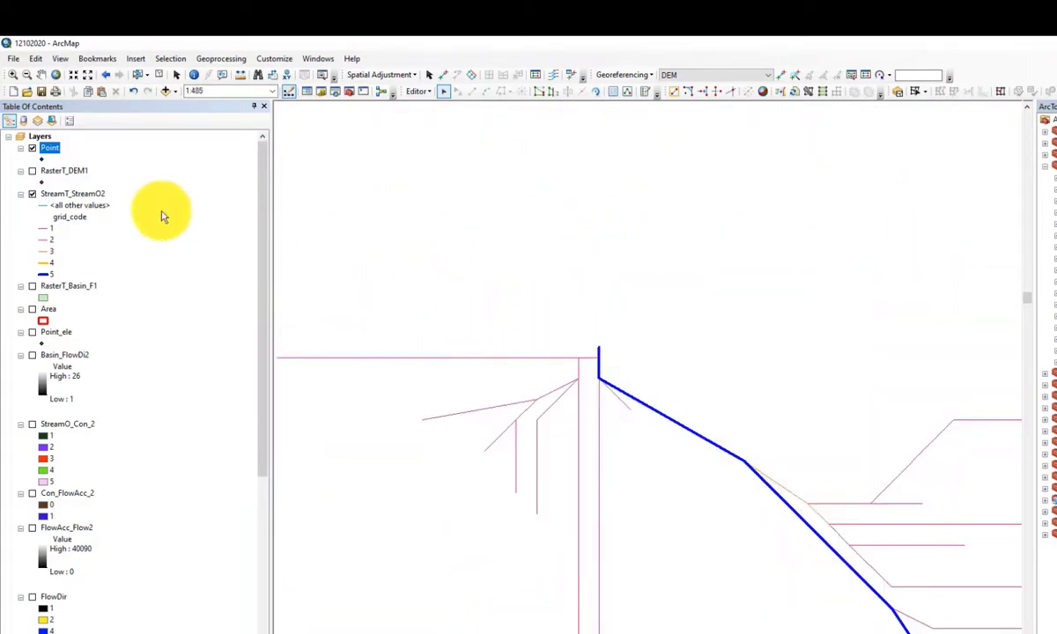
right_click(50, 154)
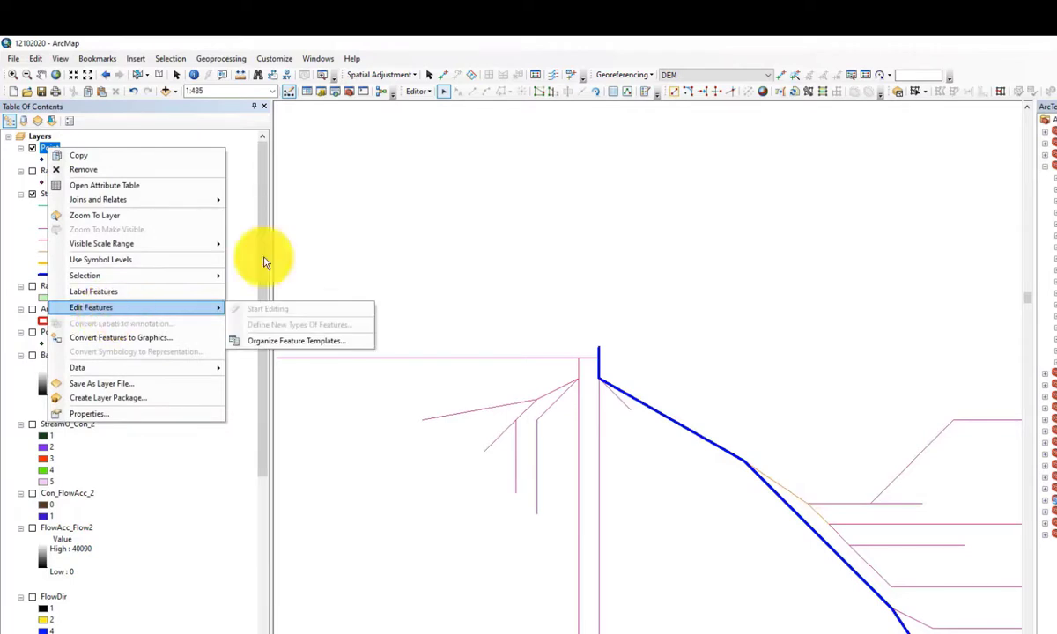
left_click(553, 42)
left_click(649, 92)
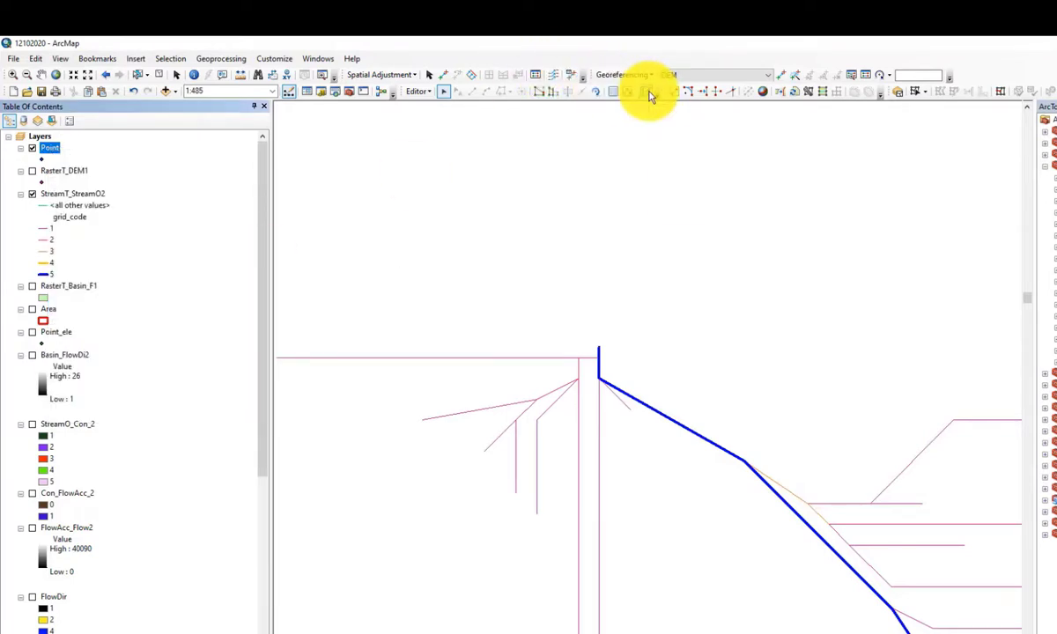
left_click(883, 149)
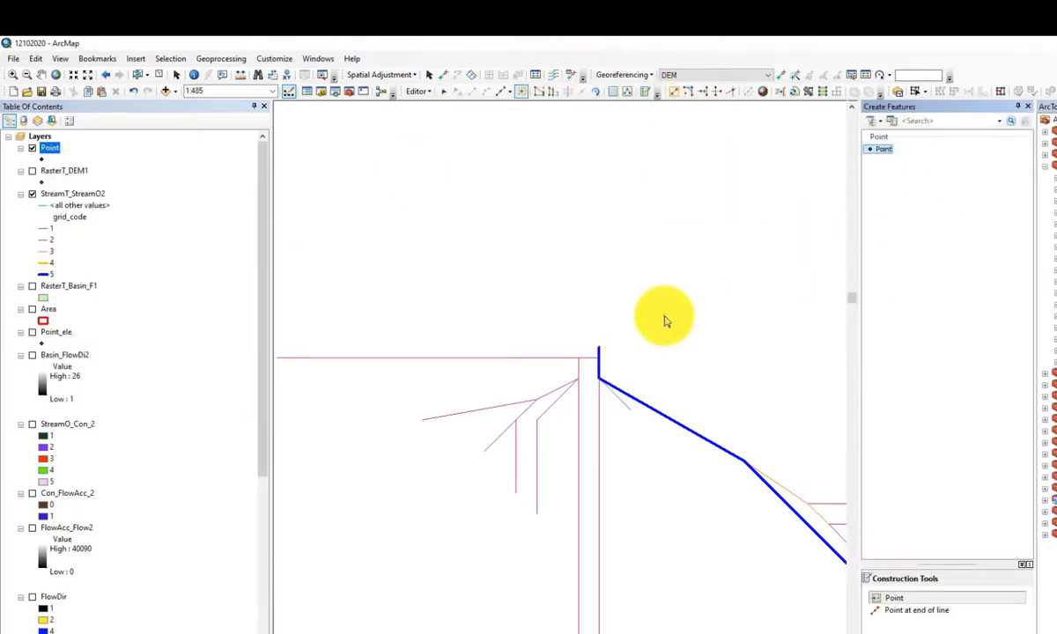
scroll(617, 406, "down", 4)
left_click(506, 472)
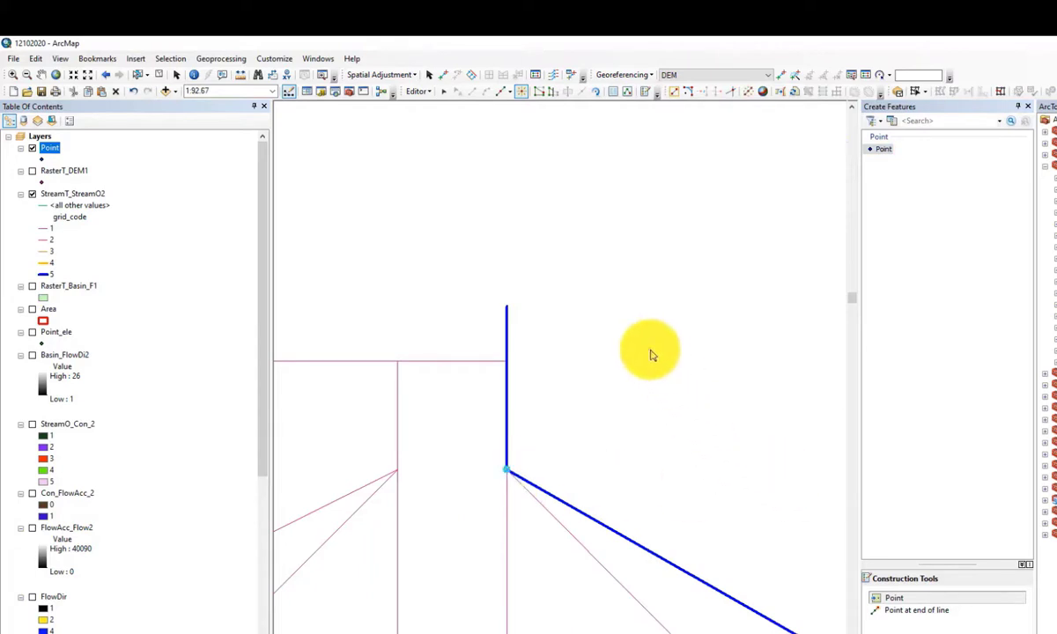
Step: Stop editing the Point layer and save the edits
left_click(419, 92)
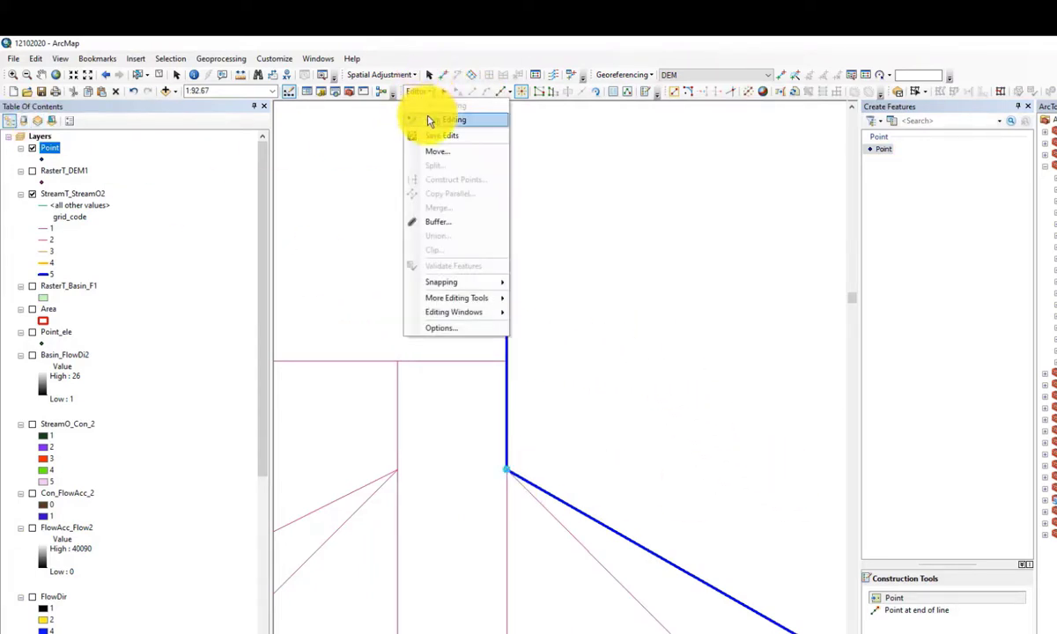
left_click(433, 132)
left_click(556, 416)
Step: Change the Point layer's symbol to Circle 3
left_click(44, 159)
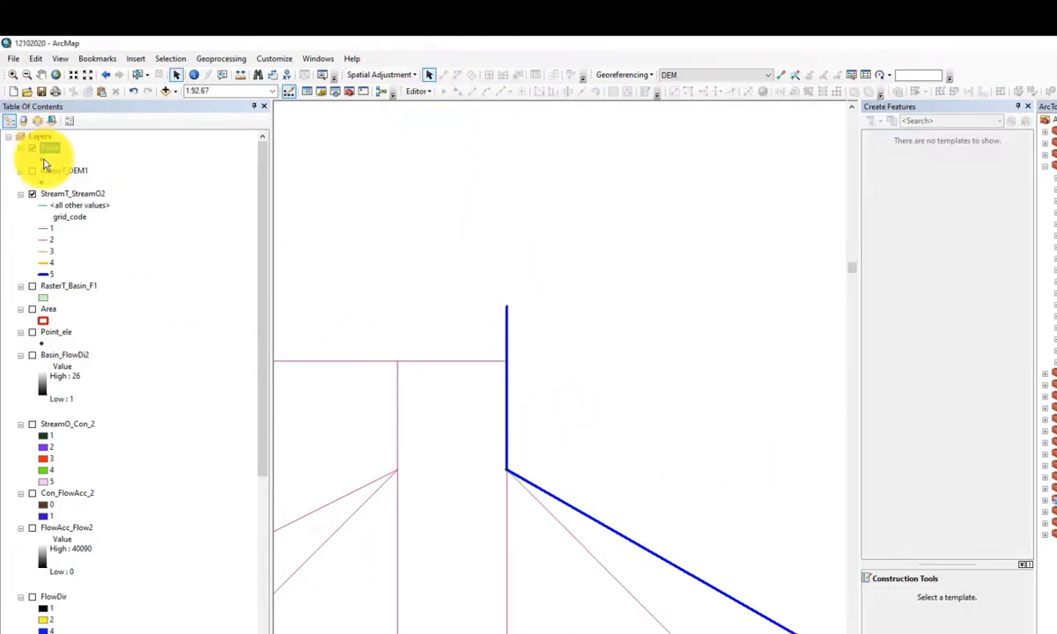
left_click(41, 160)
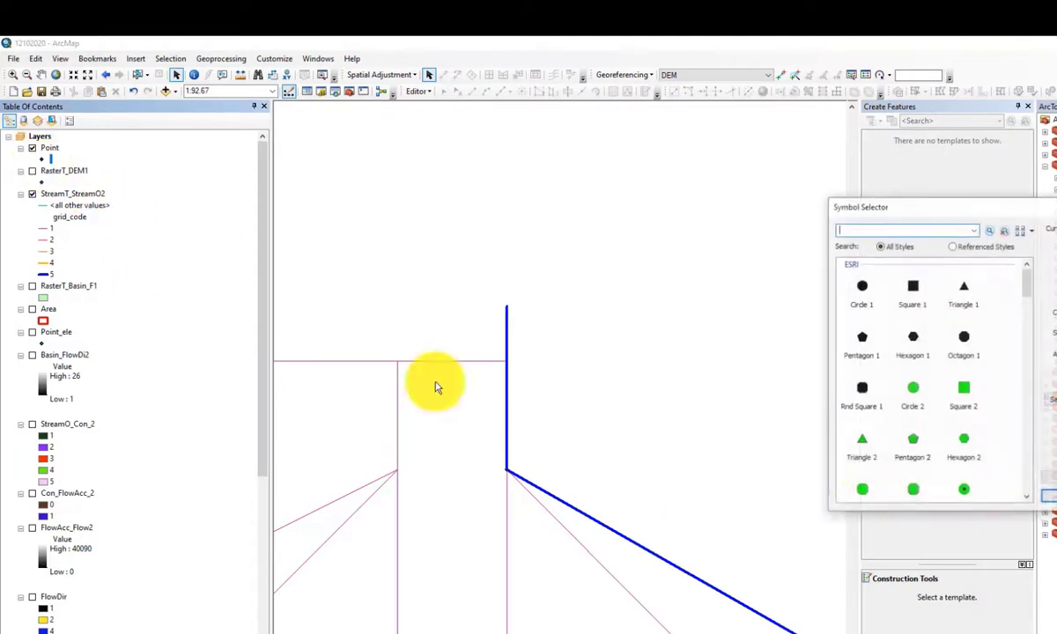
double_click(965, 489)
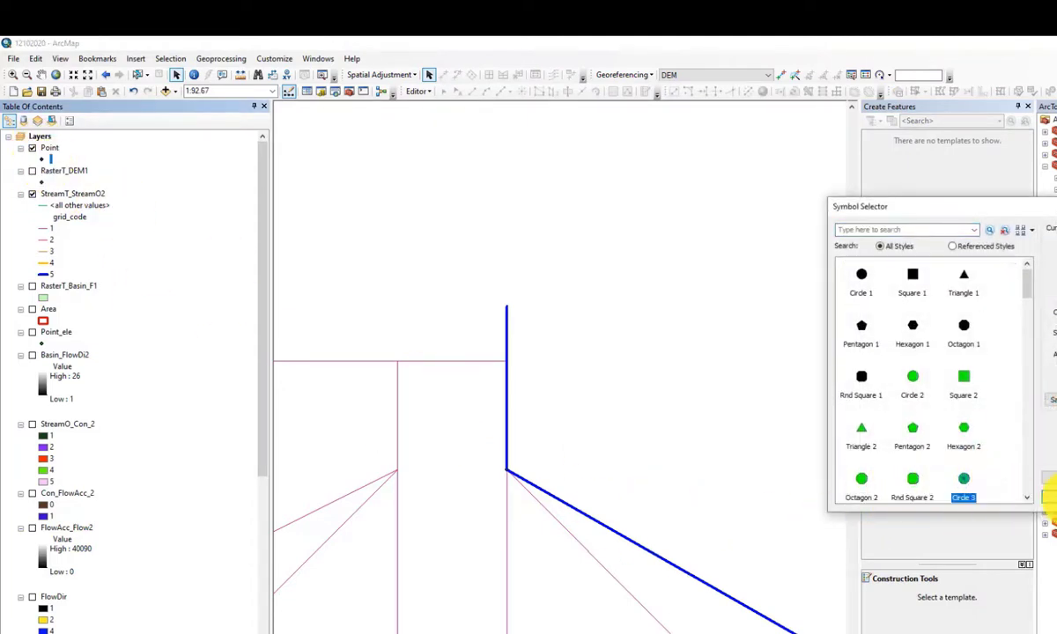
Step: Check the records in the Point layer's attribute table, and close the table and the Create Features window
right_click(50, 148)
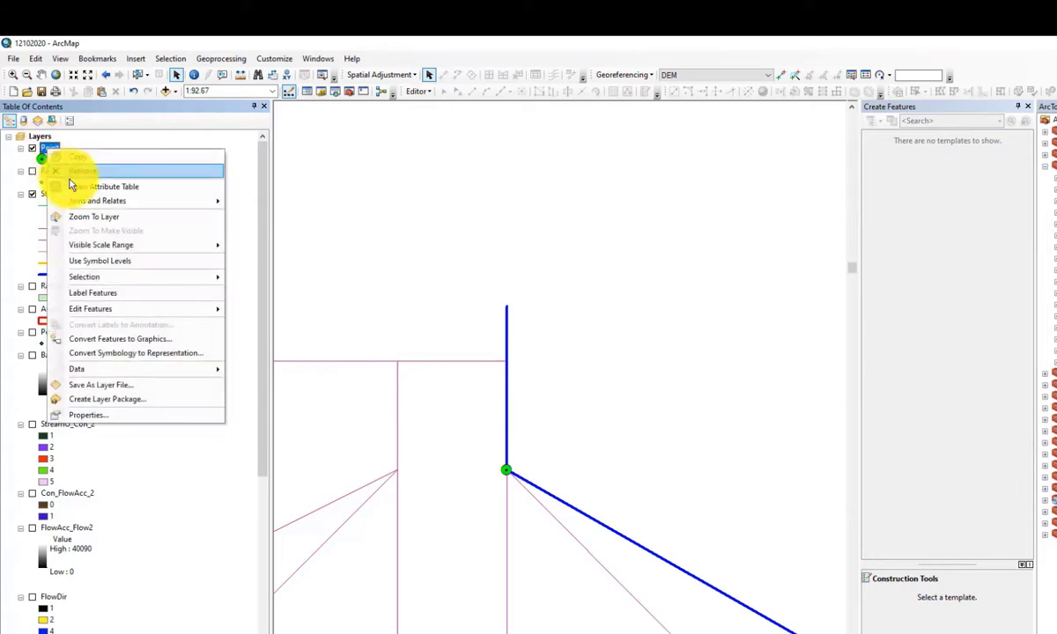
left_click(79, 184)
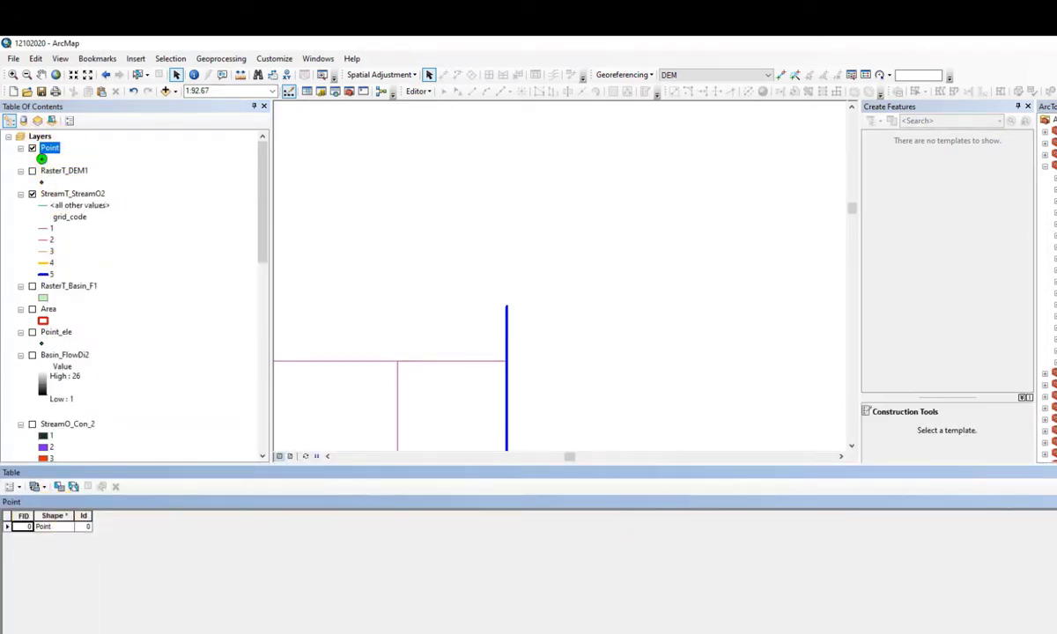
left_click(1052, 473)
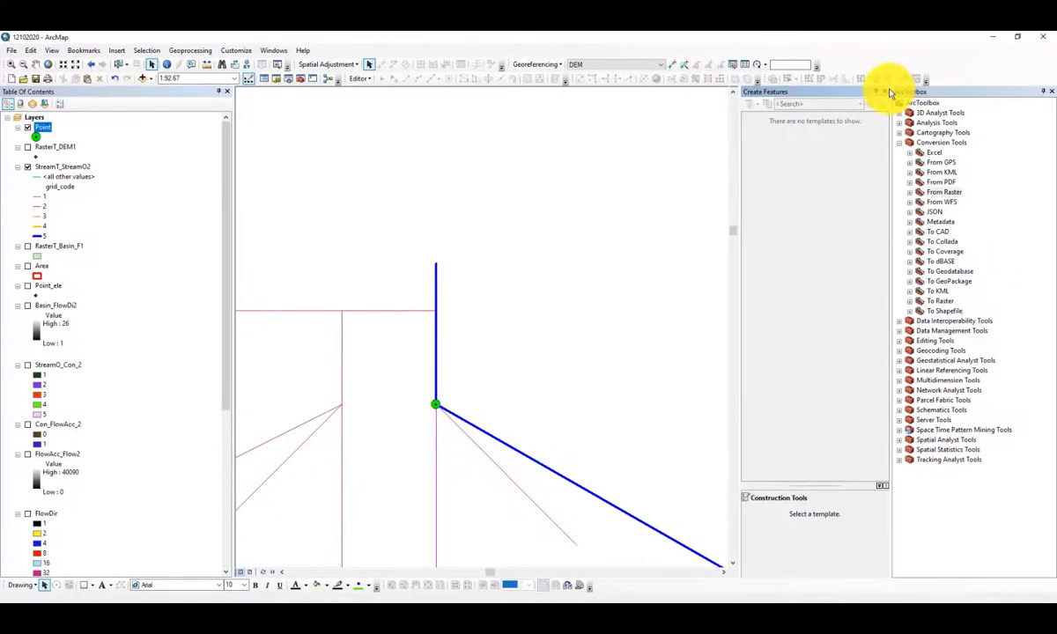
left_click(879, 92)
Step: View the outlet point up close and zoom the map to the full extent of RasterT_Basin_F1
scroll(626, 333, "down", 5)
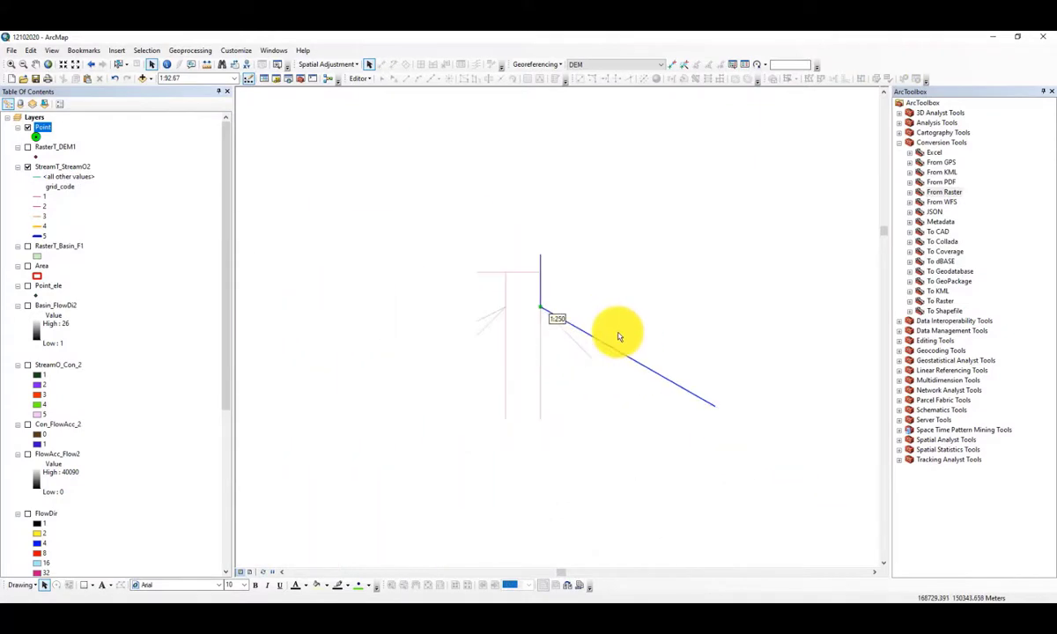
left_click_drag(632, 394, 460, 201)
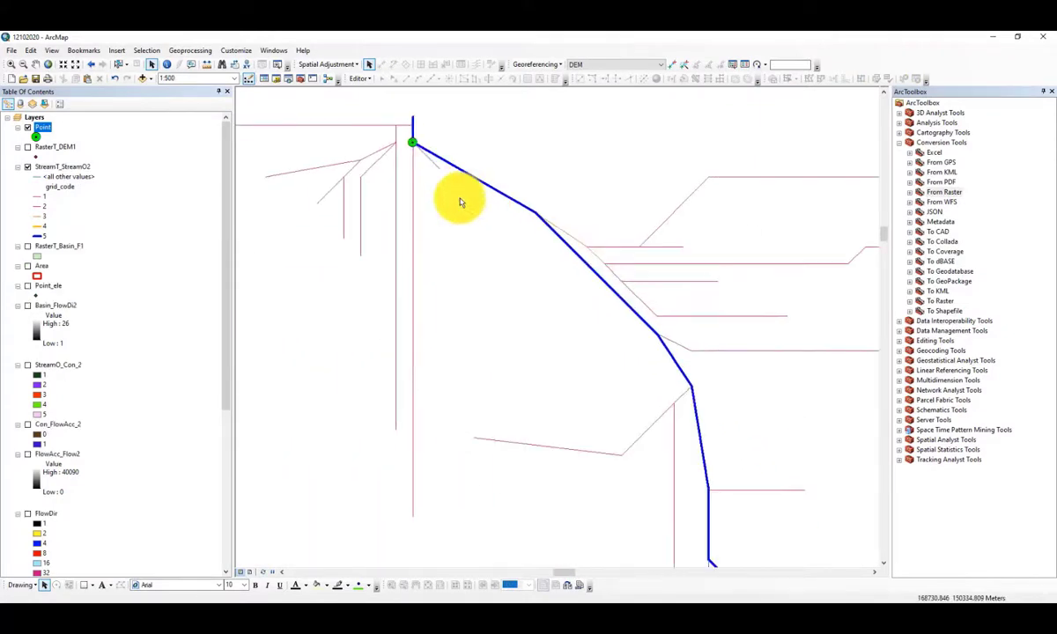
right_click(50, 134)
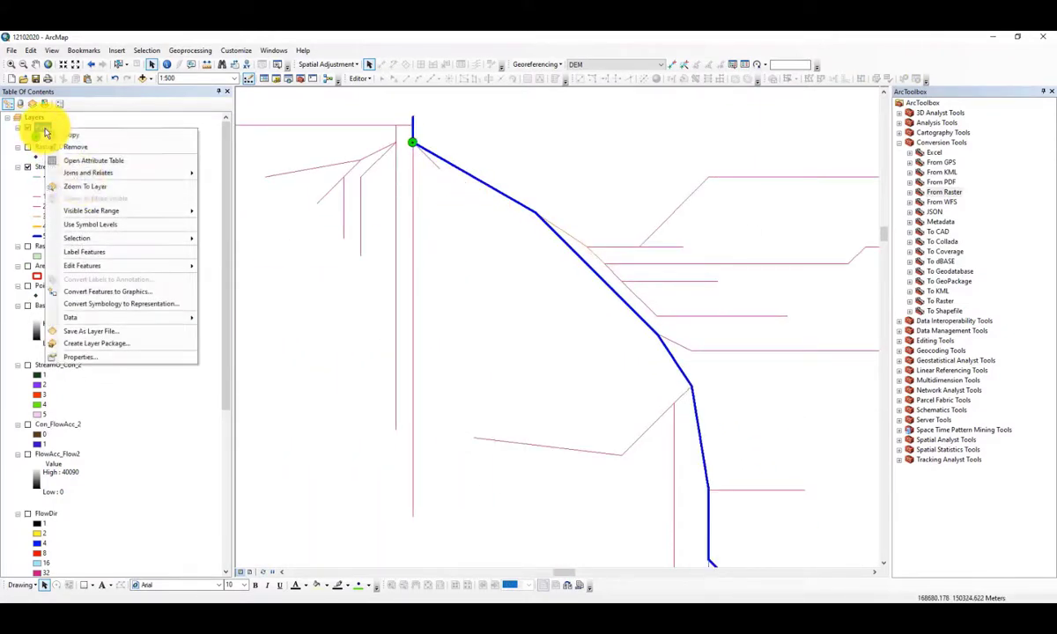
left_click(83, 186)
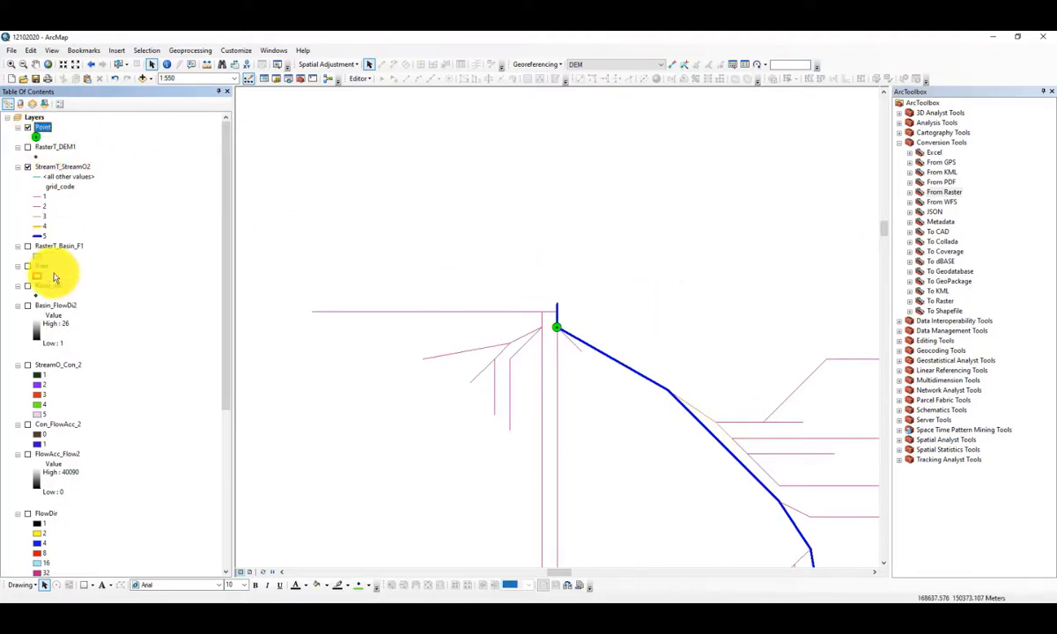
left_click(51, 248)
right_click(51, 248)
left_click(104, 300)
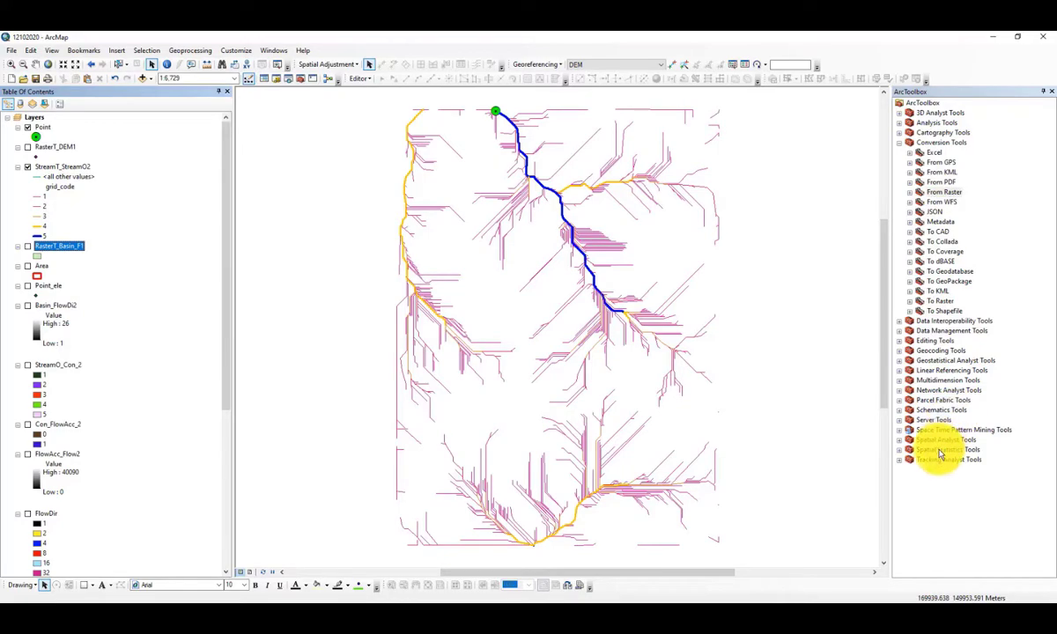
Step: Run the Hydrology Watershed tool with FlowDir as flow direction raster, Point as pour point data and Id as pour point field
left_click(900, 440)
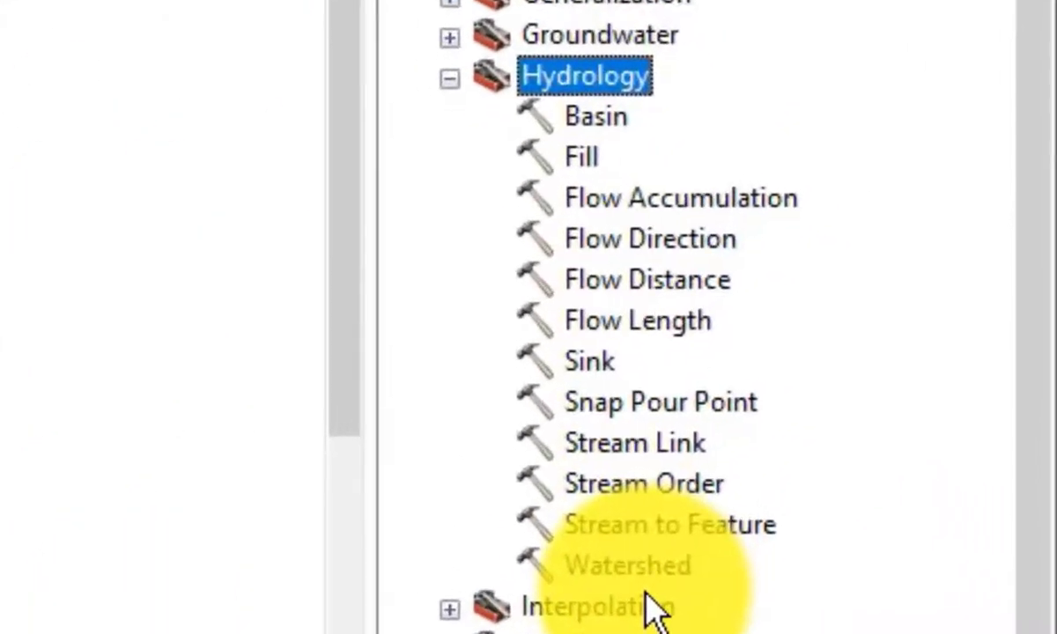
left_click(951, 440)
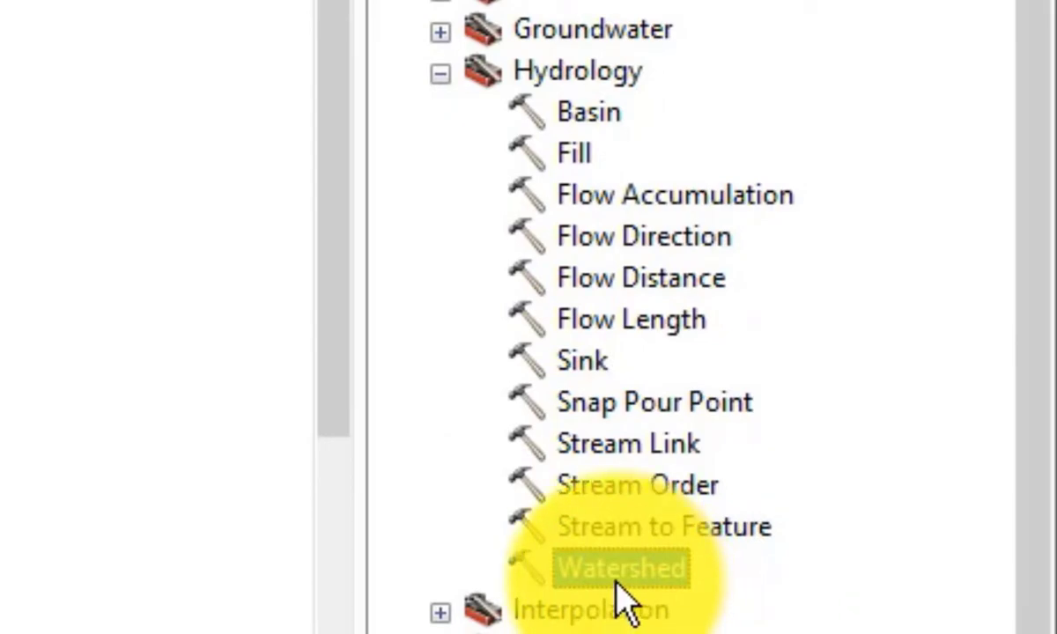
double_click(620, 582)
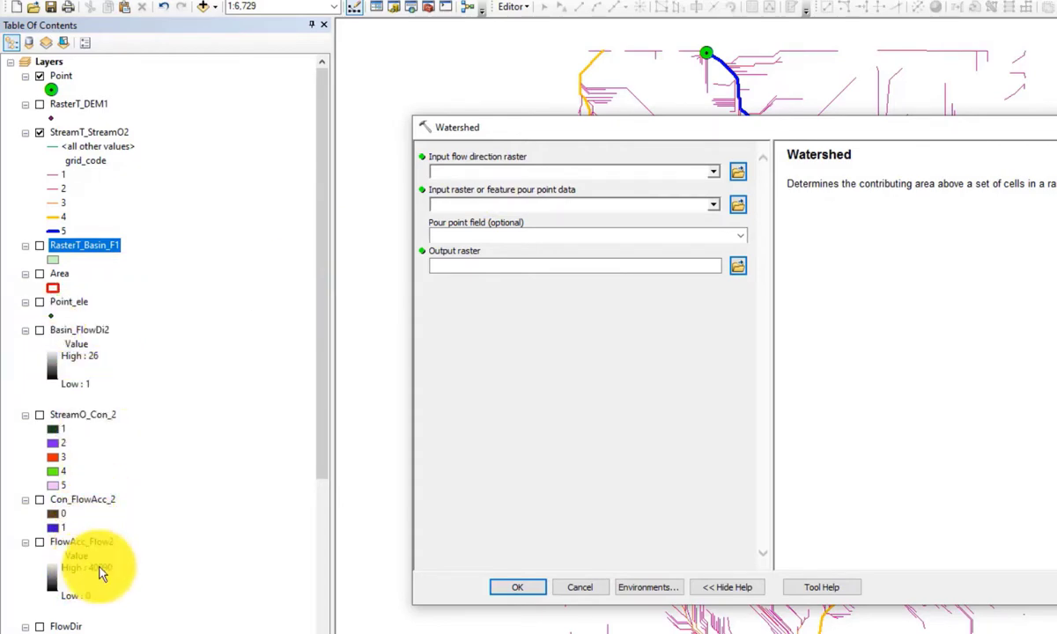
left_click_drag(65, 593, 447, 160)
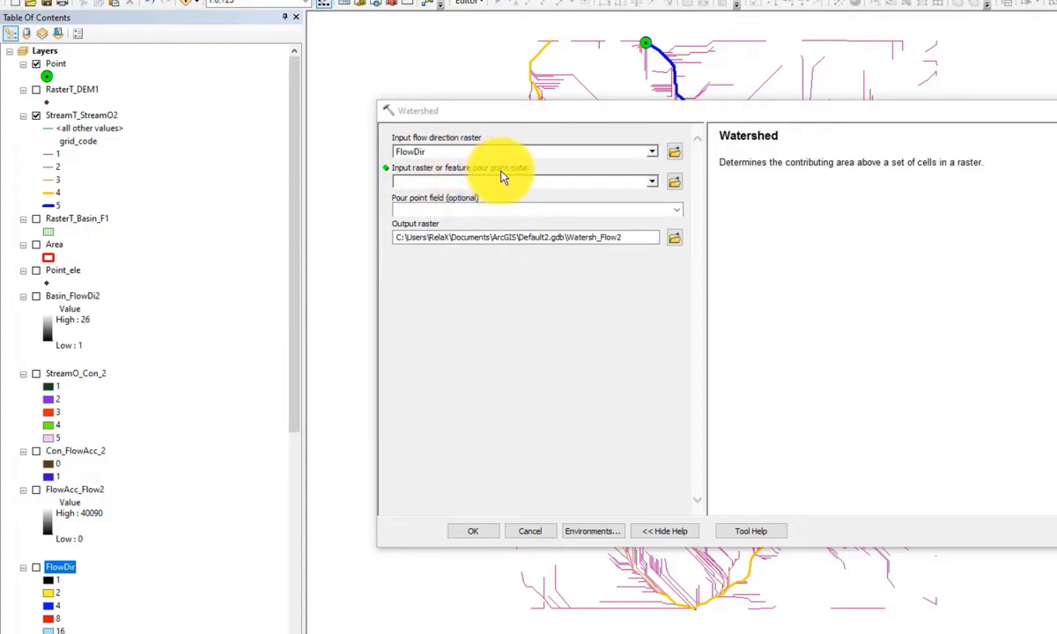
left_click_drag(56, 64, 423, 184)
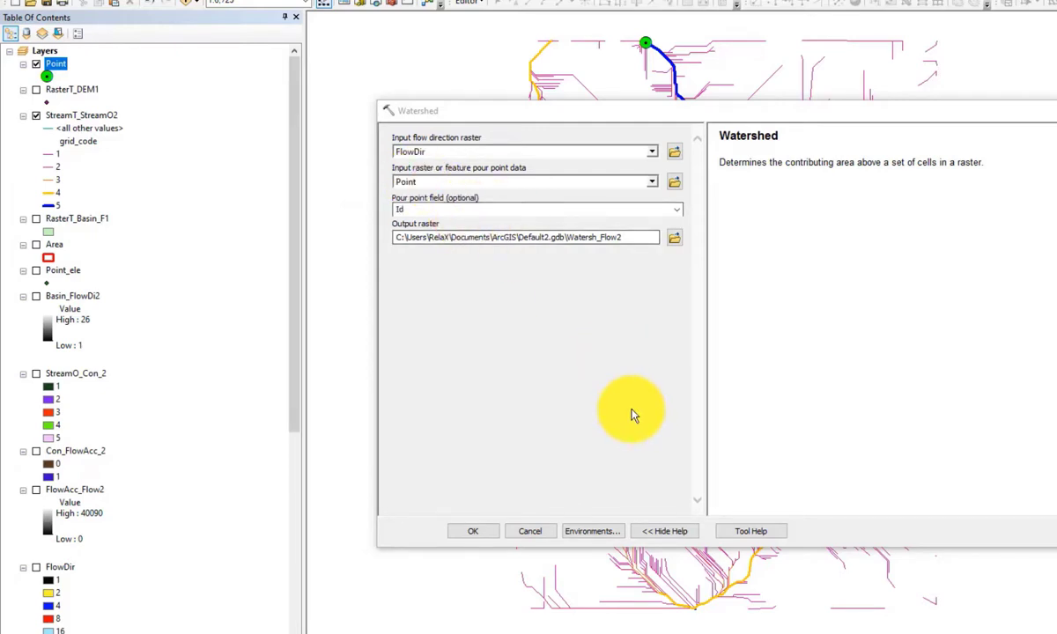
left_click(472, 532)
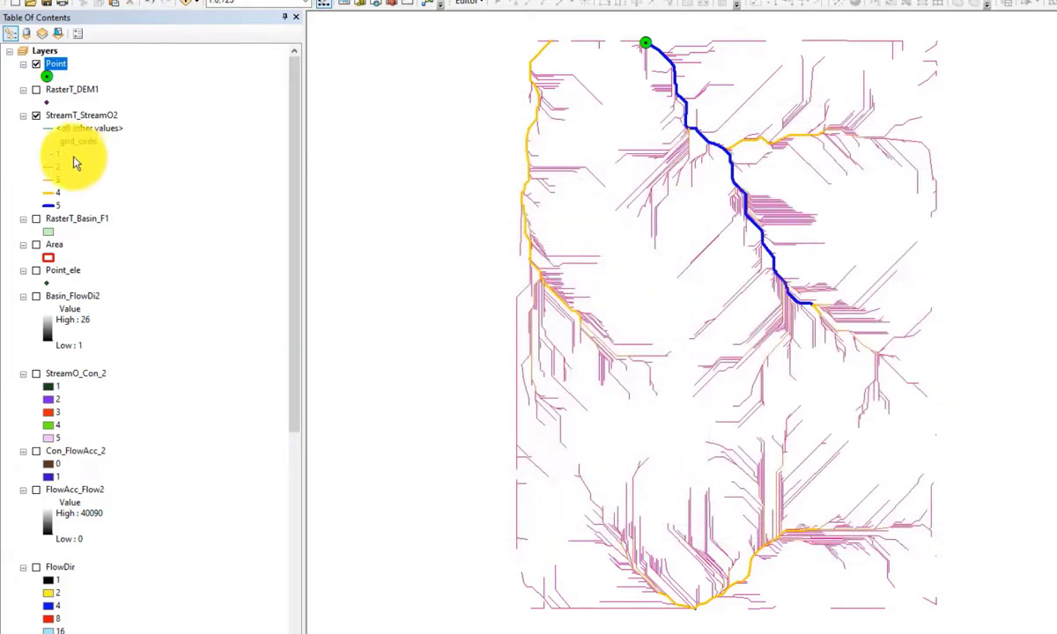
Step: Hide the StreamT_StreamO2 layer and move the Watersh_Flow2 layer to the top of the layer order
left_click(36, 116)
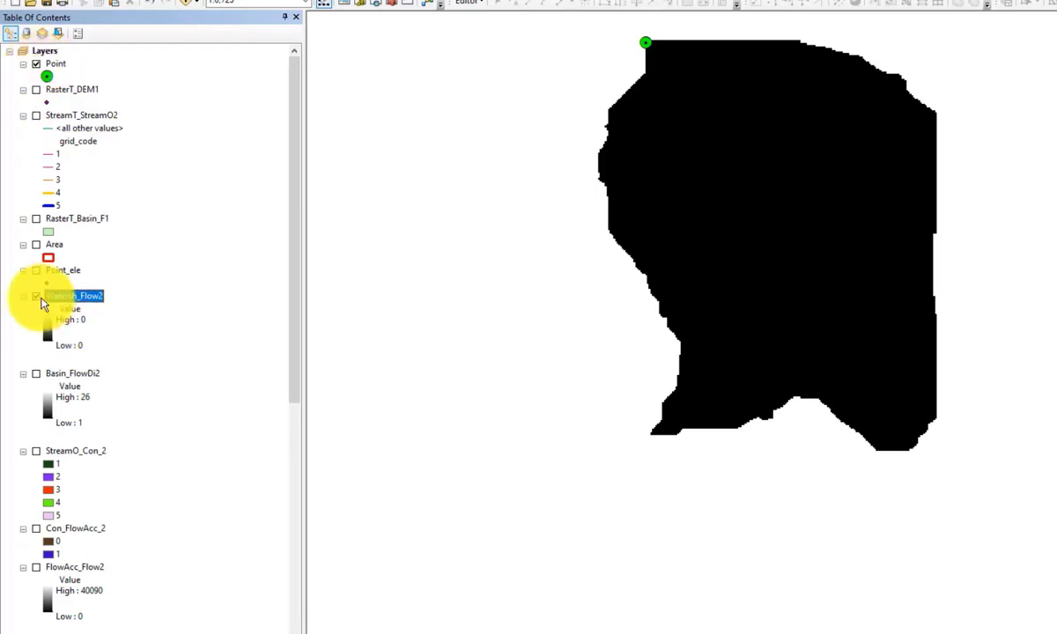
left_click_drag(42, 304, 38, 76)
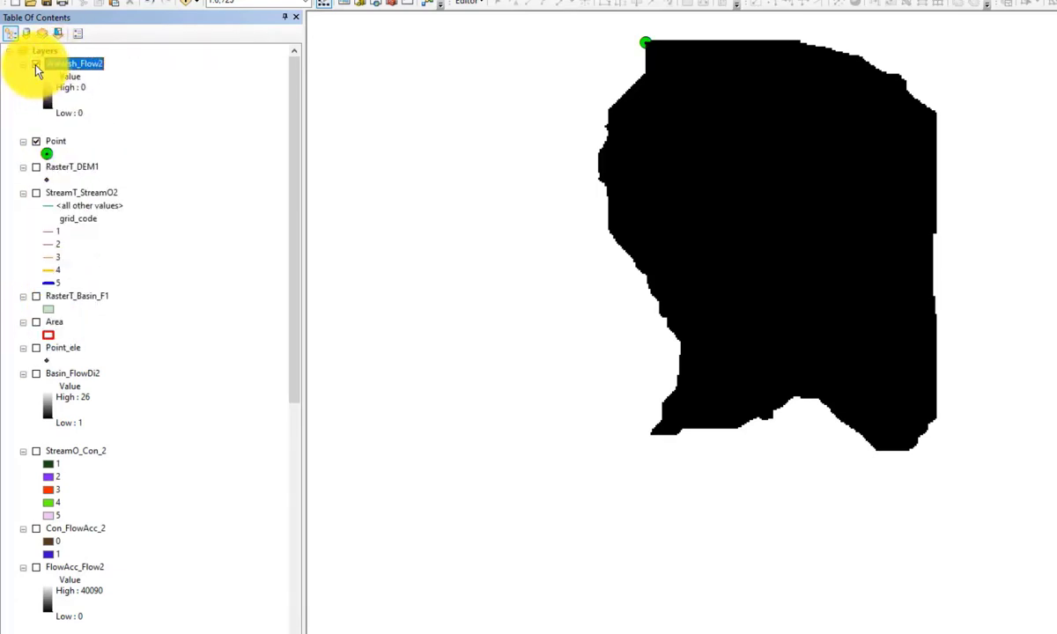
left_click(36, 65)
right_click(42, 68)
left_click(129, 106)
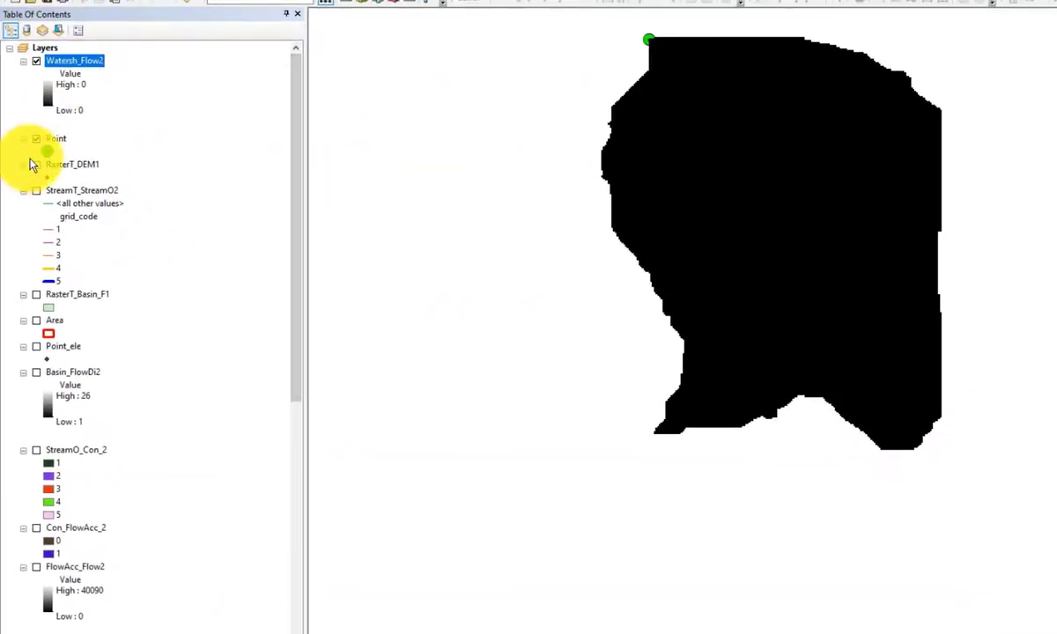
Step: Compare the Watersh_Flow2 extent with the RasterT_Basin_F1 polygons by showing the basins and switching the watershed's visibility
left_click(36, 61)
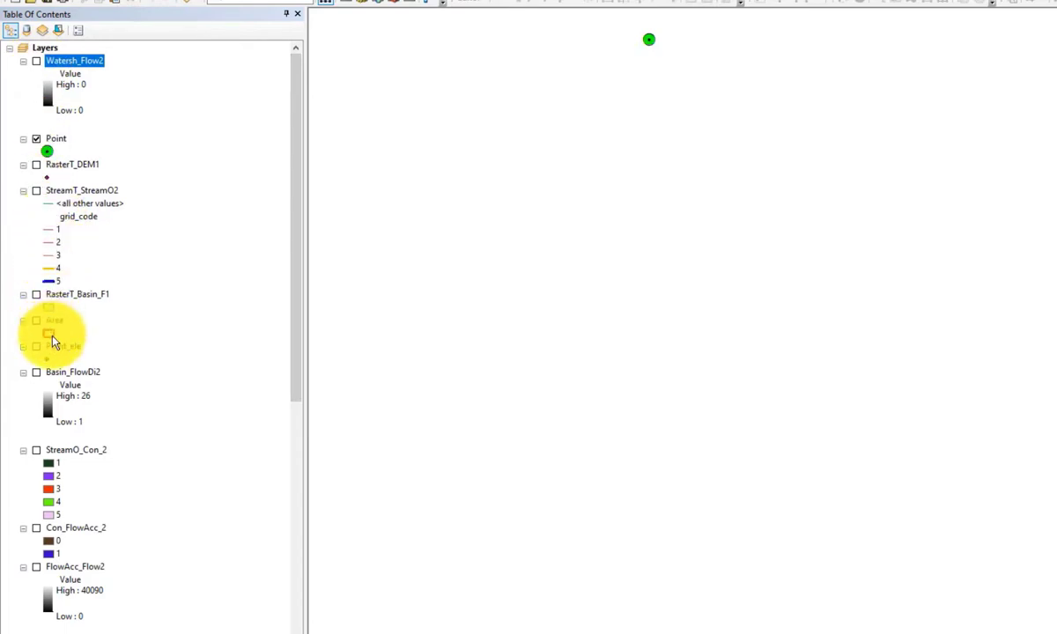
left_click(37, 296)
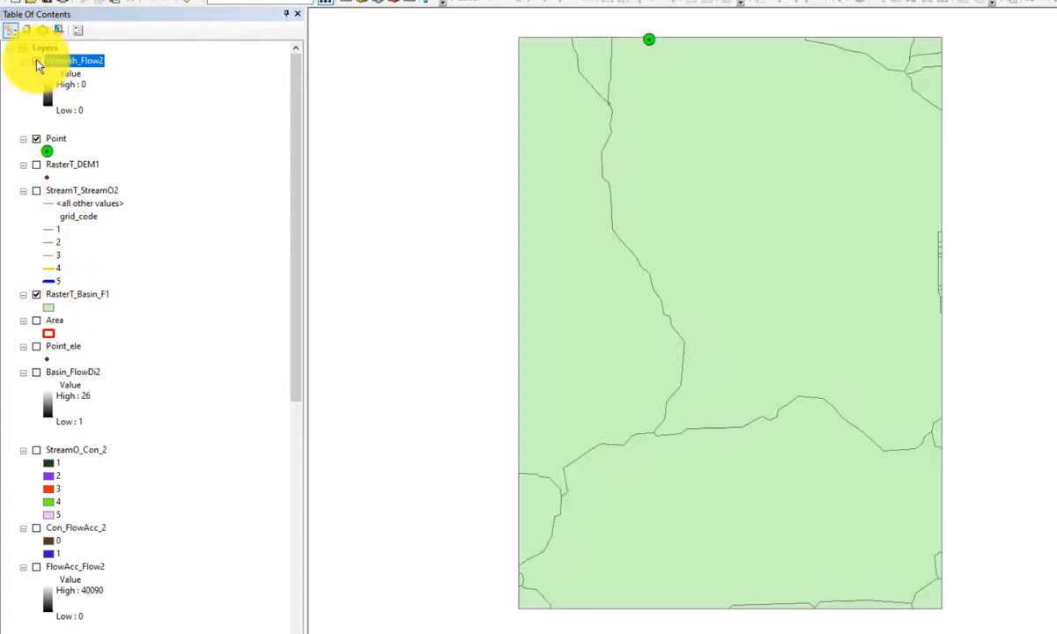
left_click(36, 61)
left_click(36, 61)
left_click(36, 61)
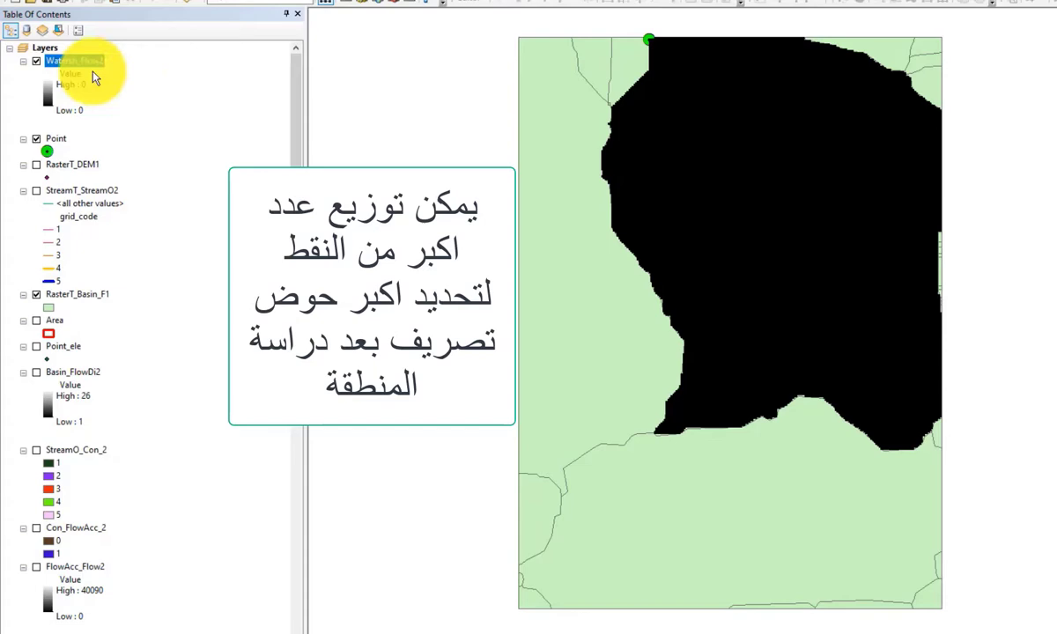
Step: Hide the Watersh_Flow2 and RasterT_Basin_F1 layers
left_click(37, 60)
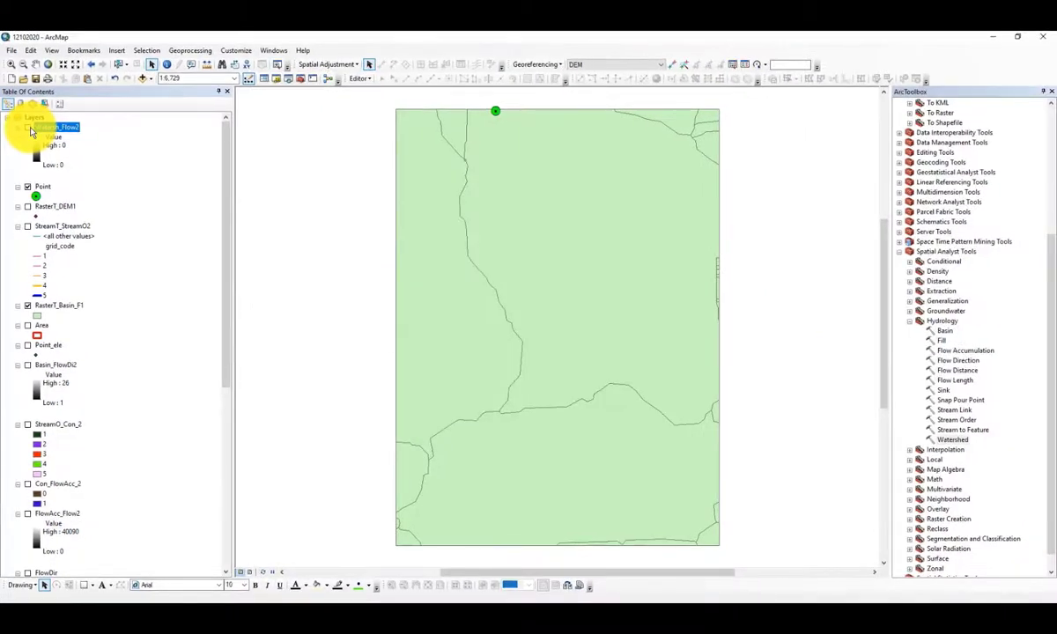
left_click(29, 309)
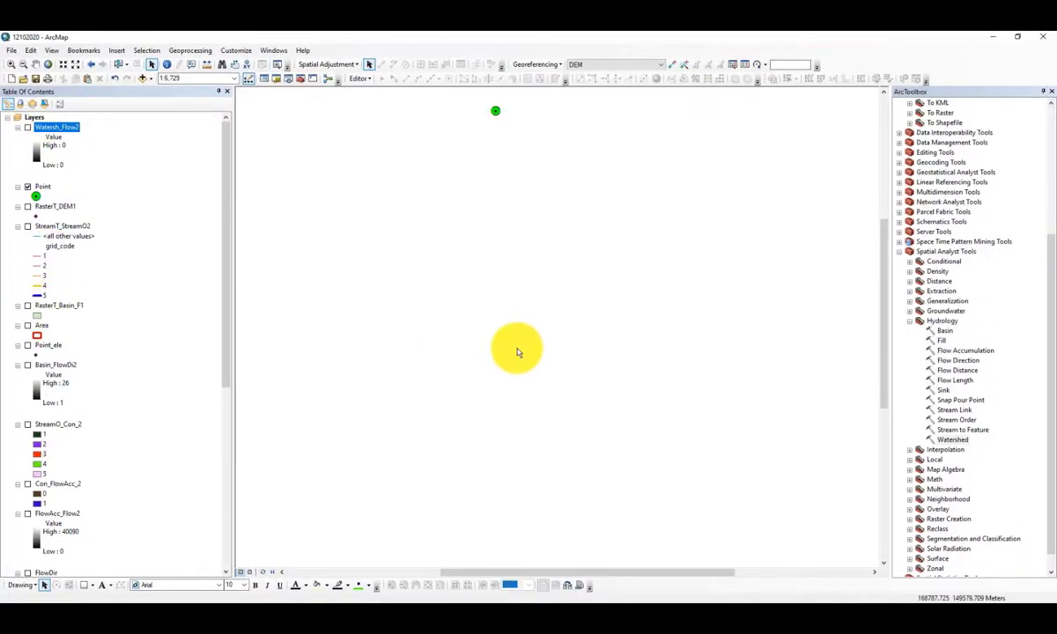
scroll(518, 343, "down", 2)
left_click_drag(563, 406, 562, 350)
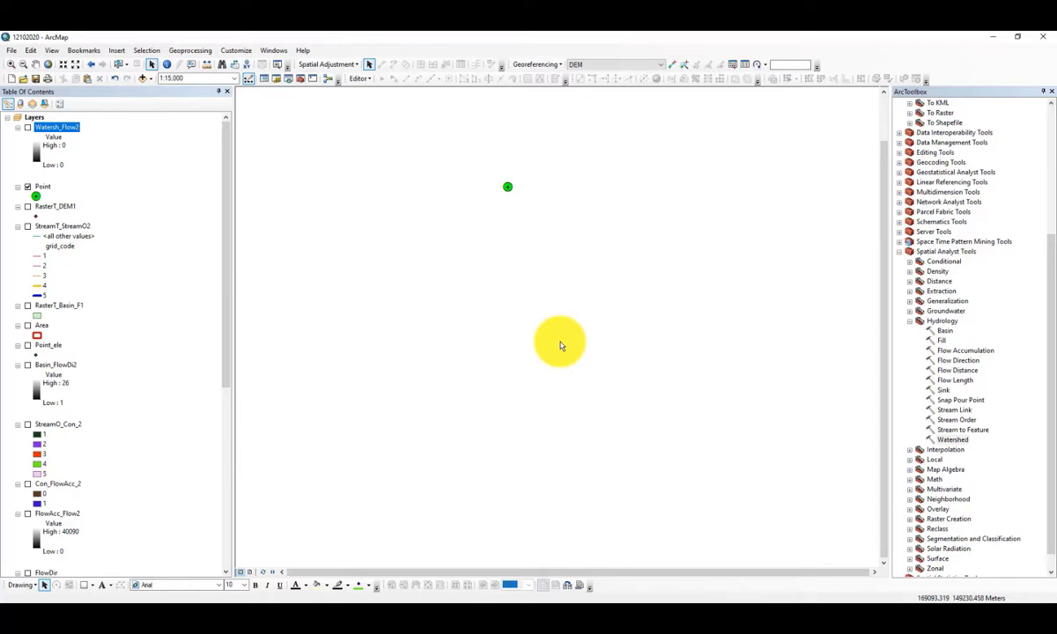
left_click(28, 187)
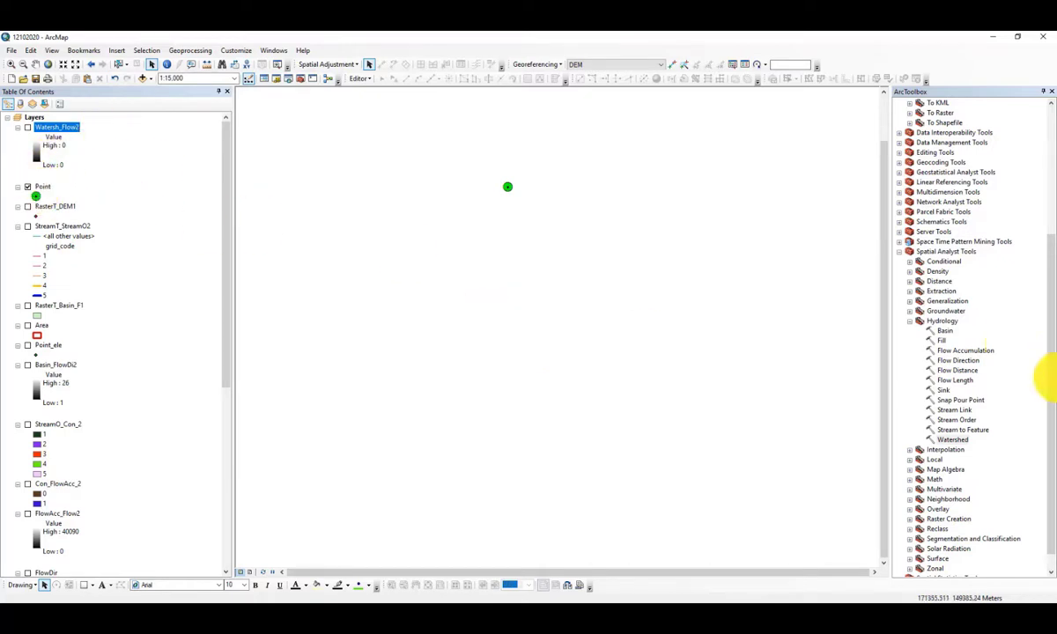
Step: Review the tools in the Hydrology toolset, including Basin, Watershed, Stream to Feature, Stream Order, Stream Link and Sink
left_click(944, 331)
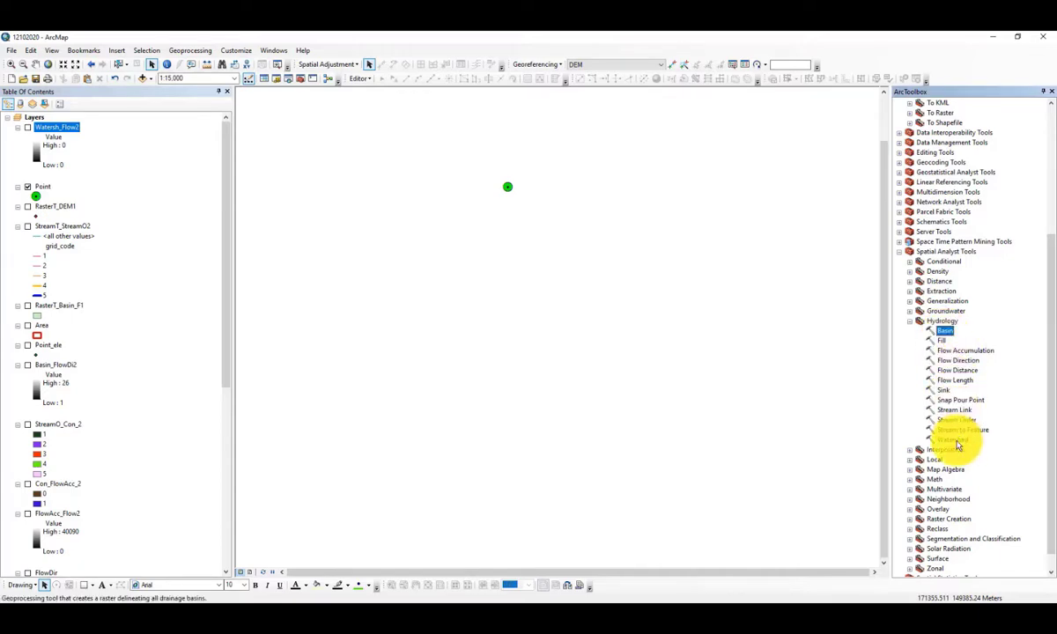
left_click(954, 440)
left_click(954, 430)
left_click(951, 420)
left_click(947, 410)
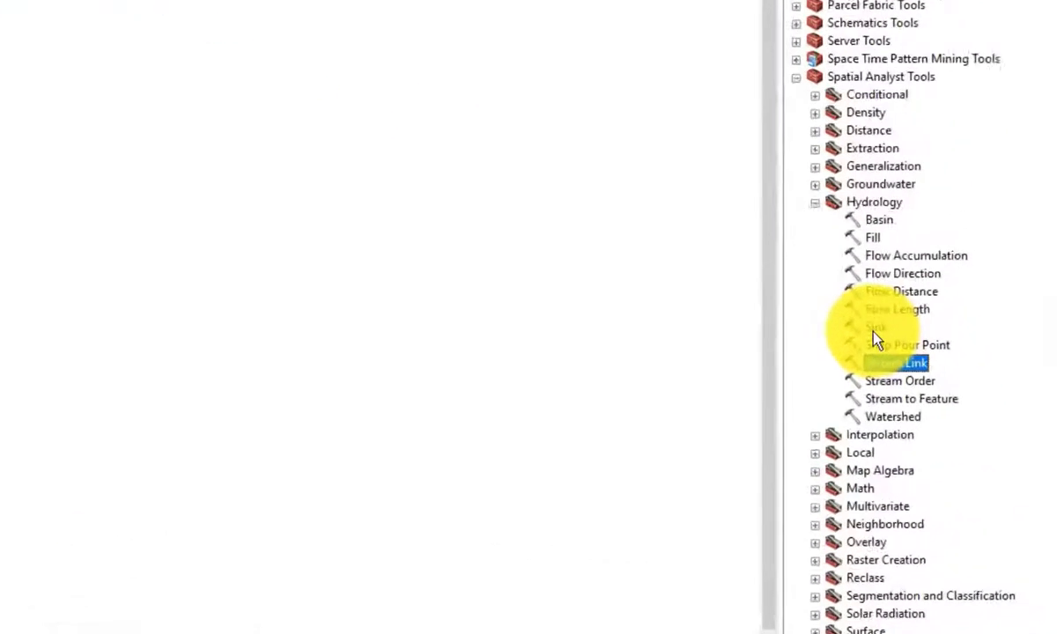
left_click(942, 390)
left_click(864, 244)
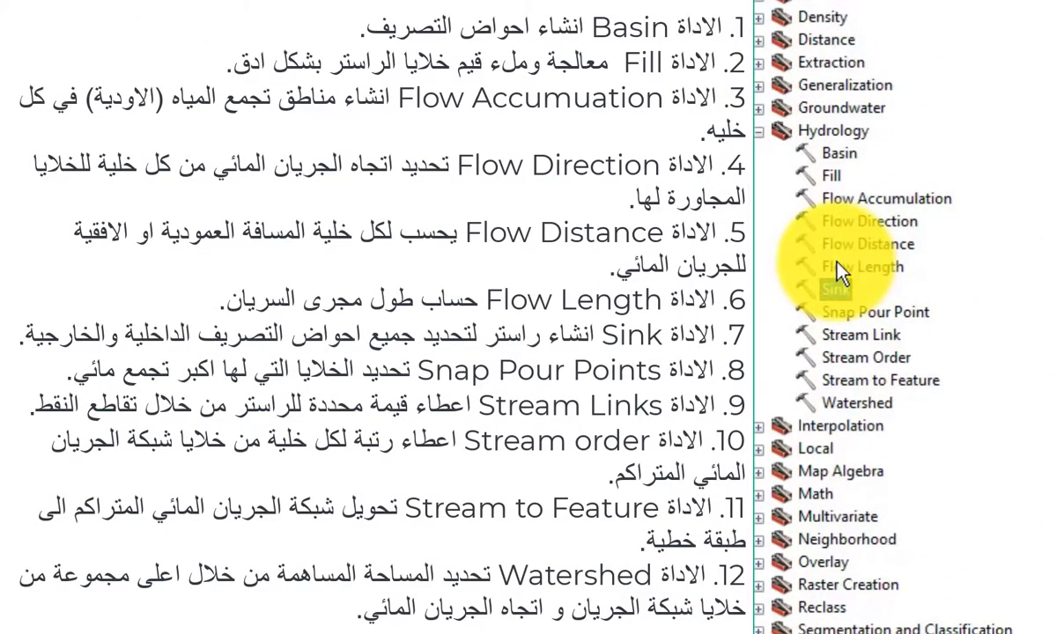